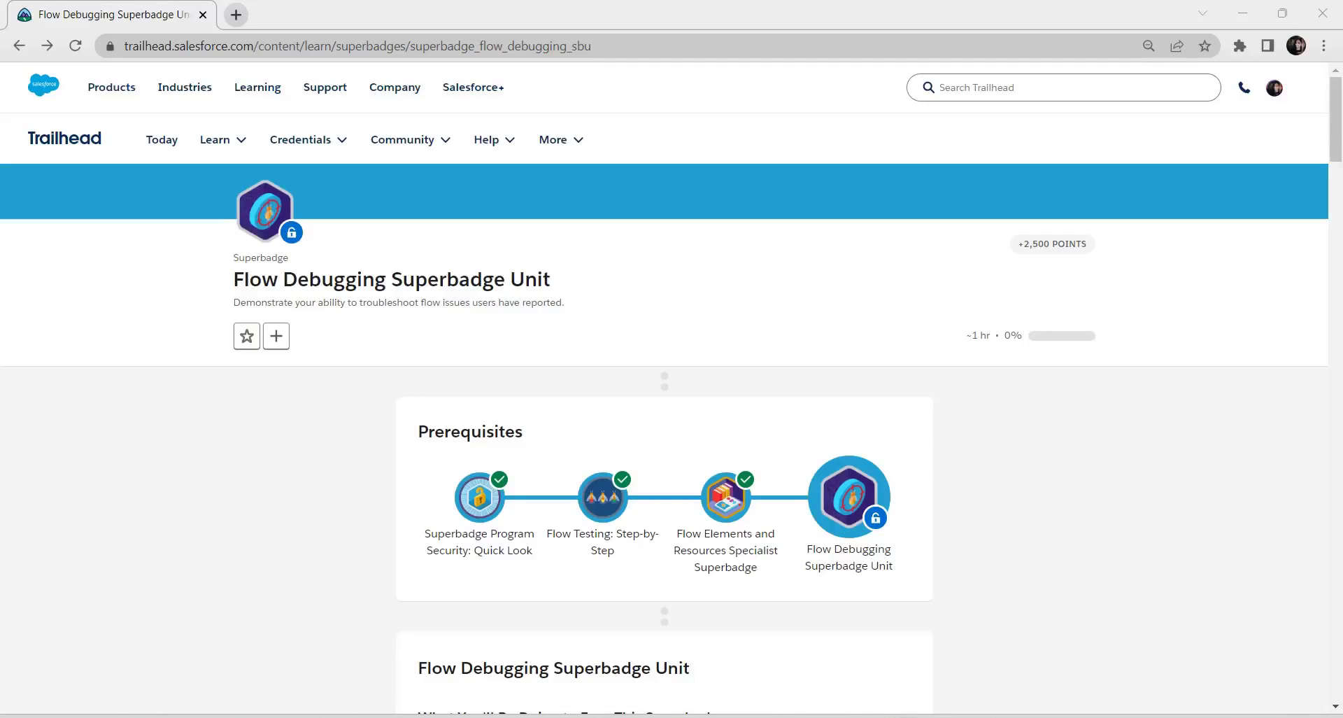
# Step: Launch the connected org from the challenge section of the Flow Debugging Superbadge Unit page
pyautogui.scroll(-14, 664, 413)
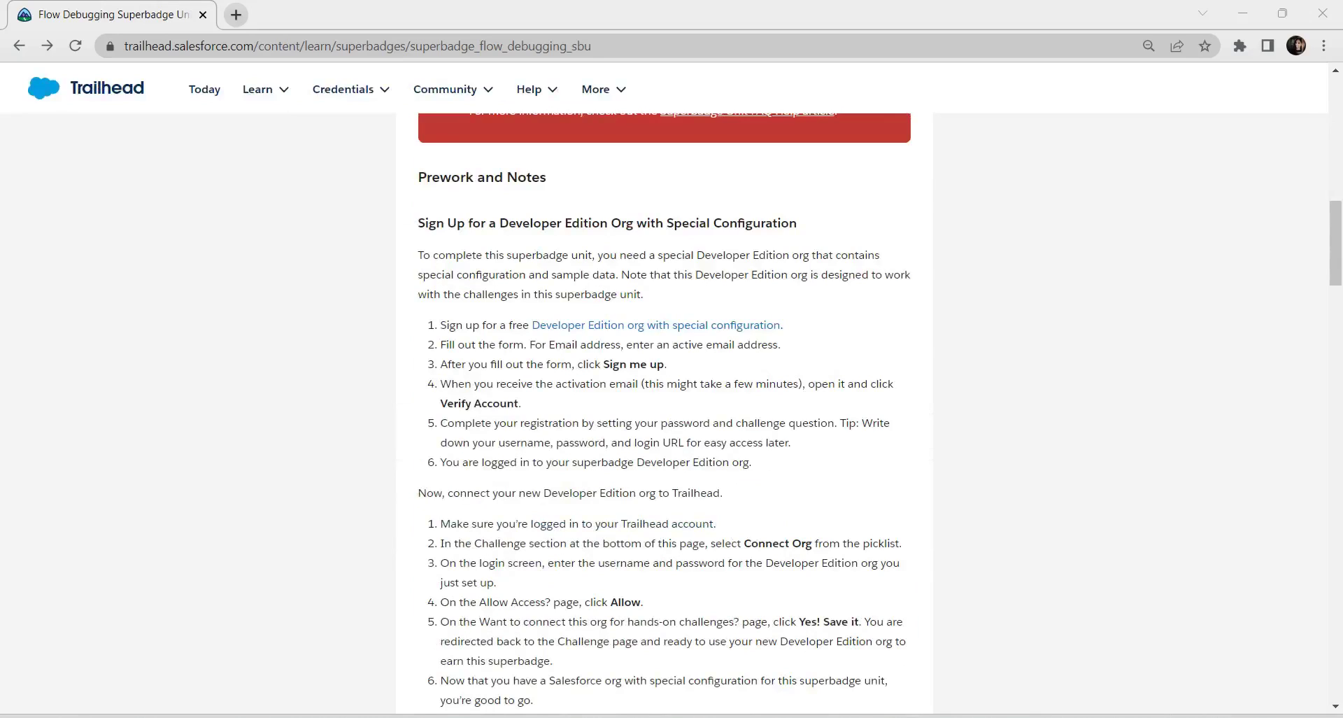
pyautogui.scroll(-16, 665, 413)
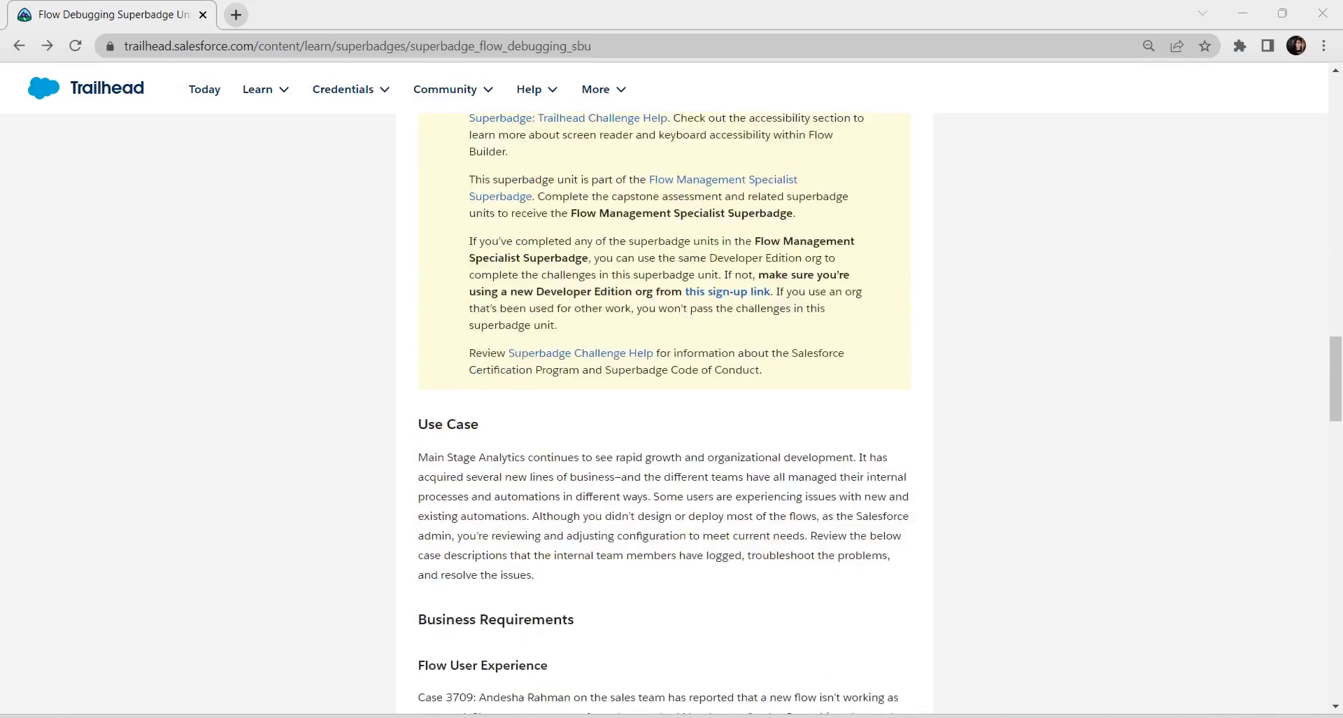
pyautogui.scroll(-20, 665, 413)
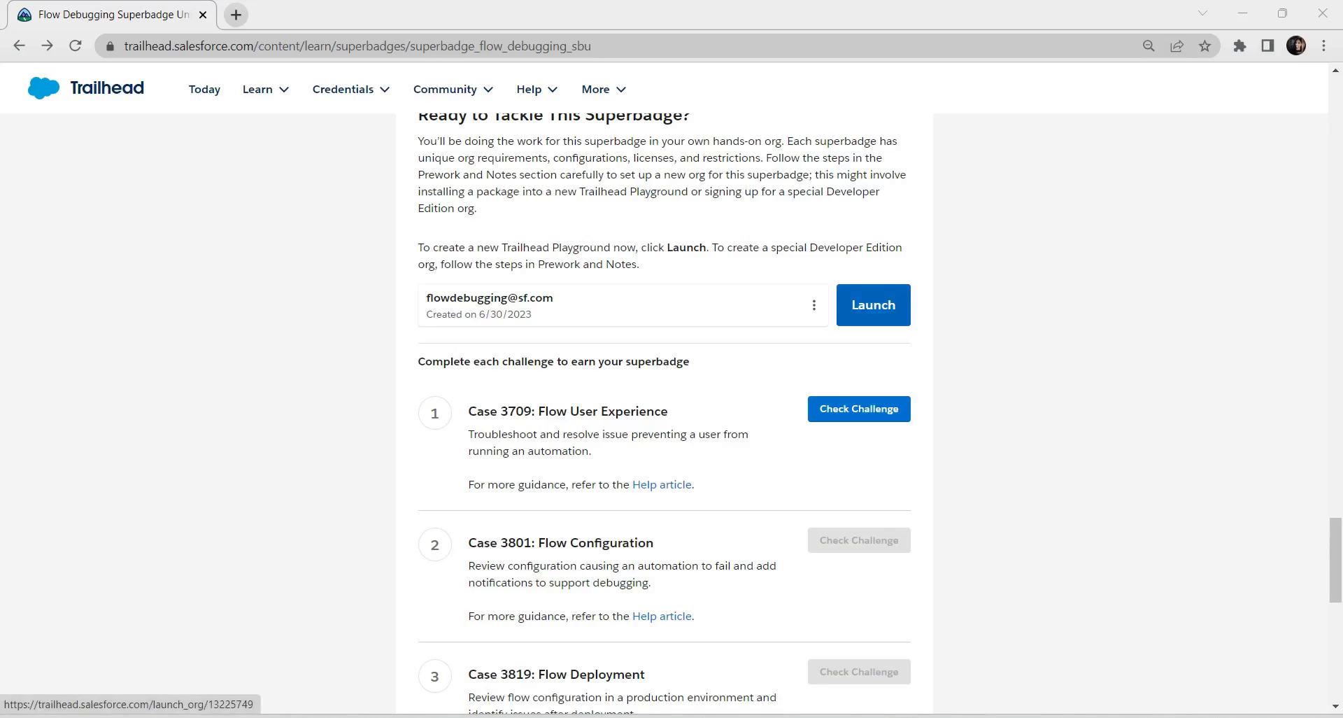
pyautogui.click(873, 304)
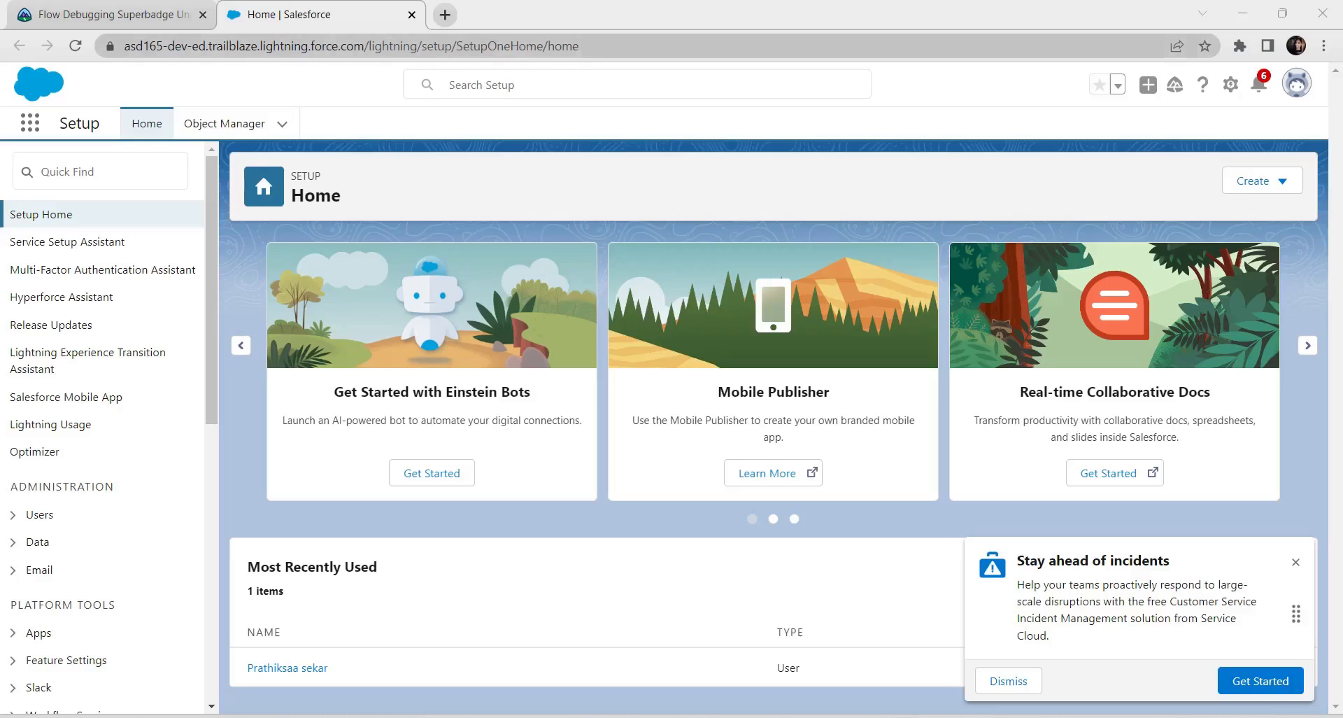
# Step: Duplicate the Setup browser tab and find the Flows page in the original by searching for "flow"
pyautogui.rightClick(350, 9)
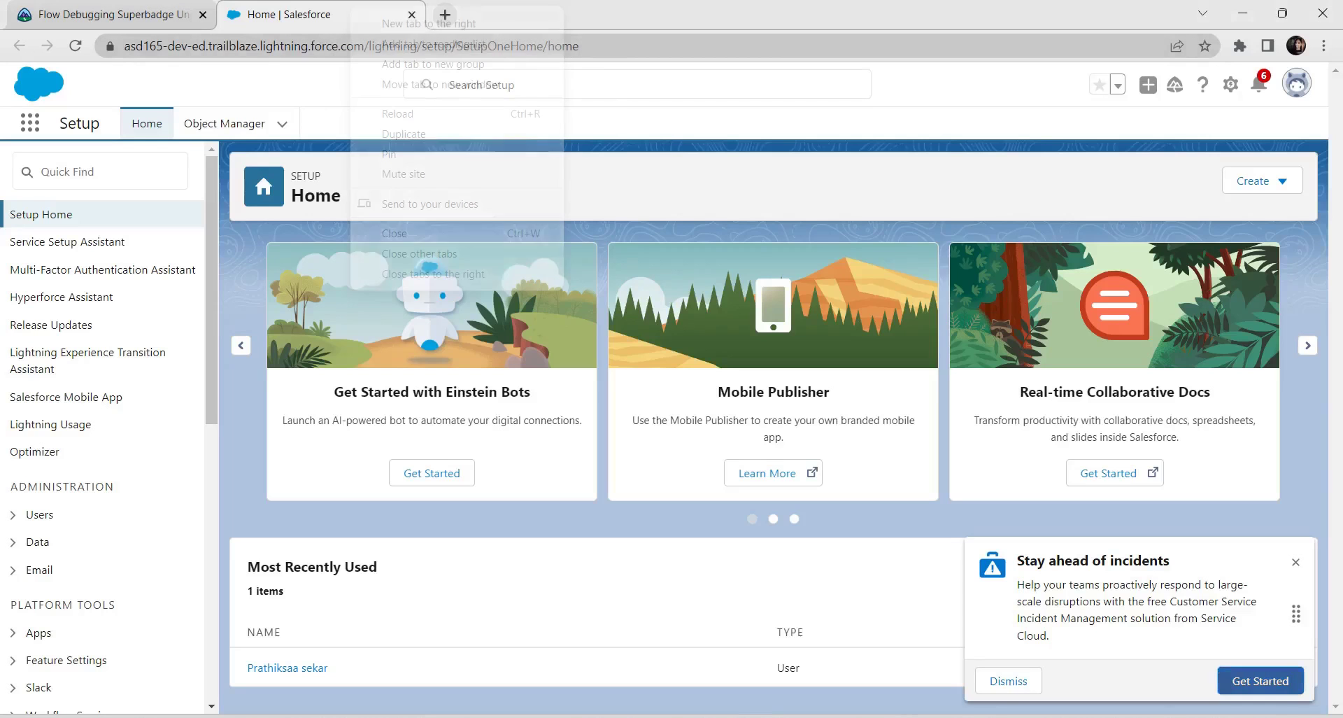
pyautogui.click(392, 132)
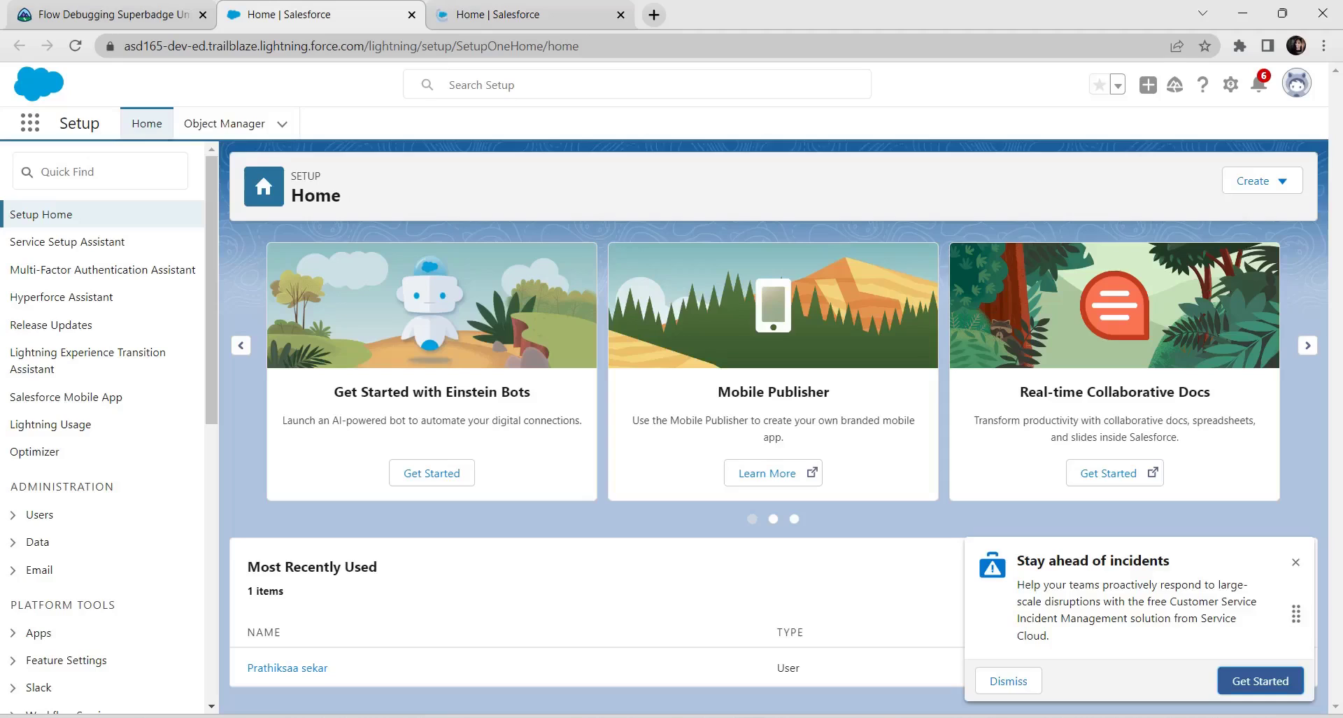
pyautogui.write('flow')
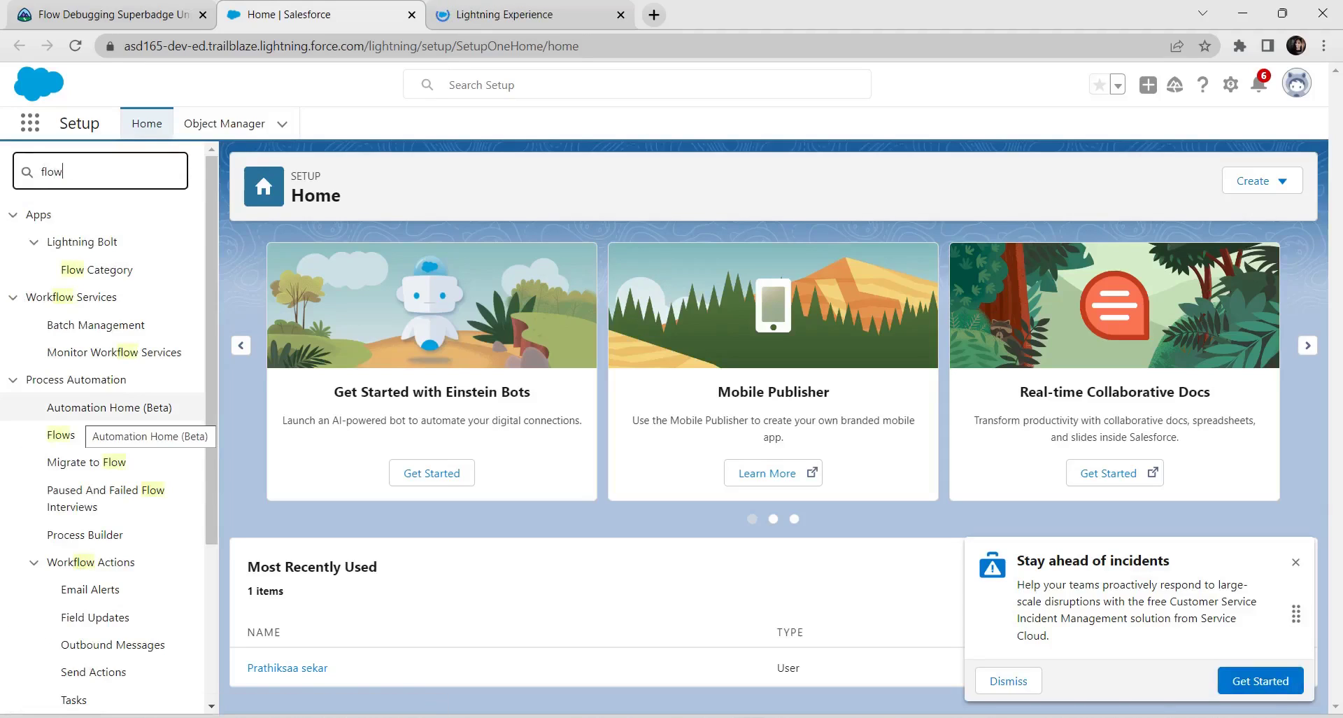
pyautogui.click(61, 434)
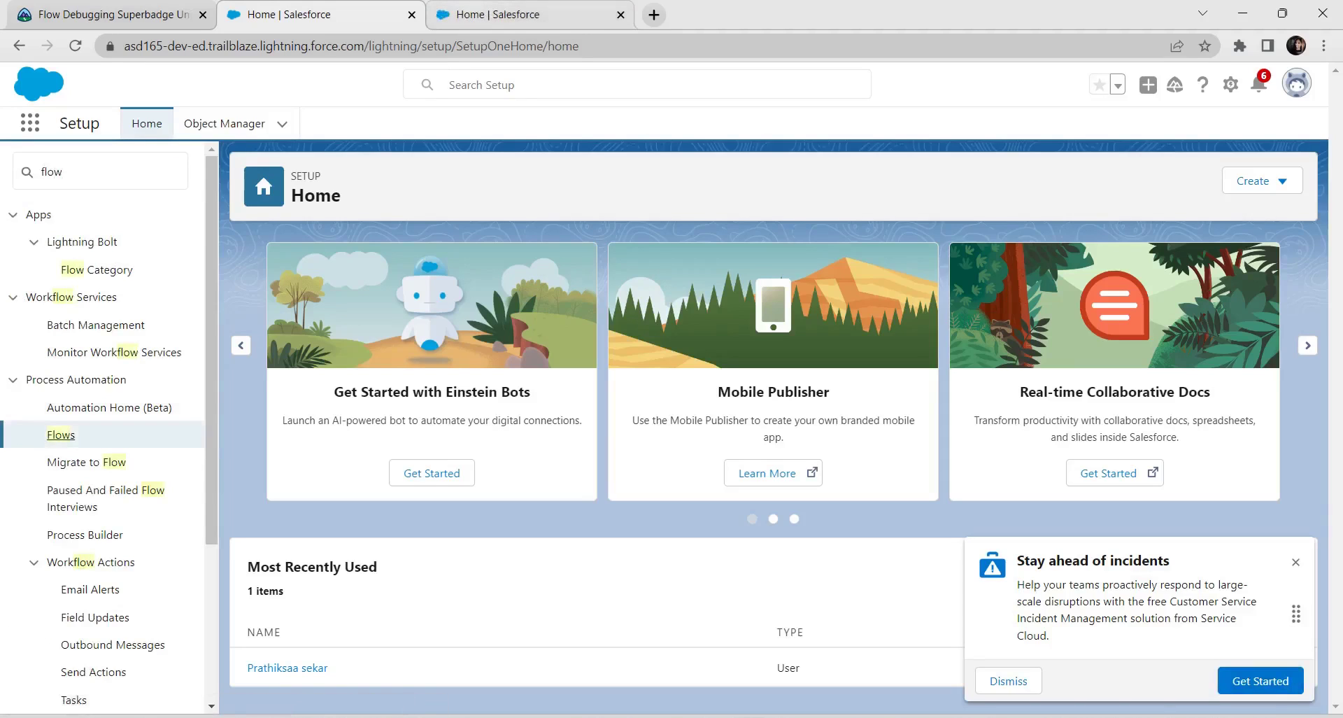
# Step: In the duplicated Setup tab, search for "process" and open Process Automation Settings
pyautogui.hotkey('ctrl', 'Tab')
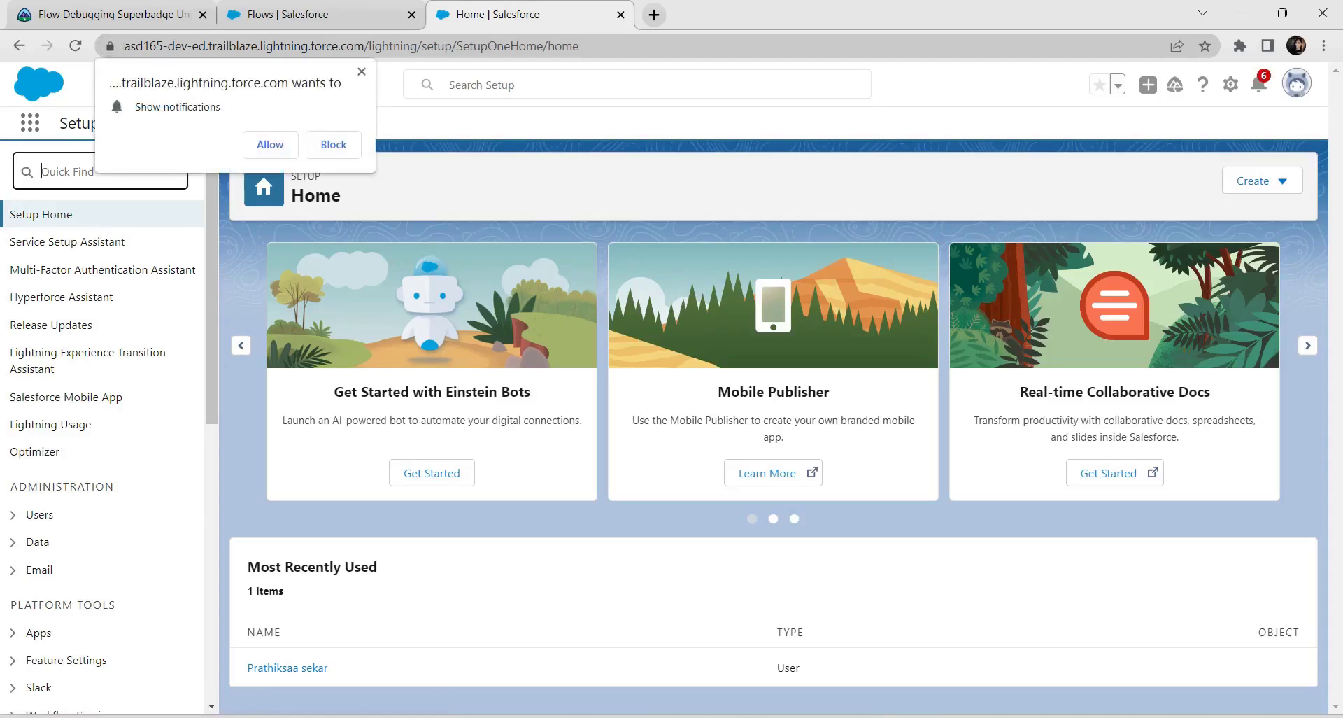
pyautogui.write('process')
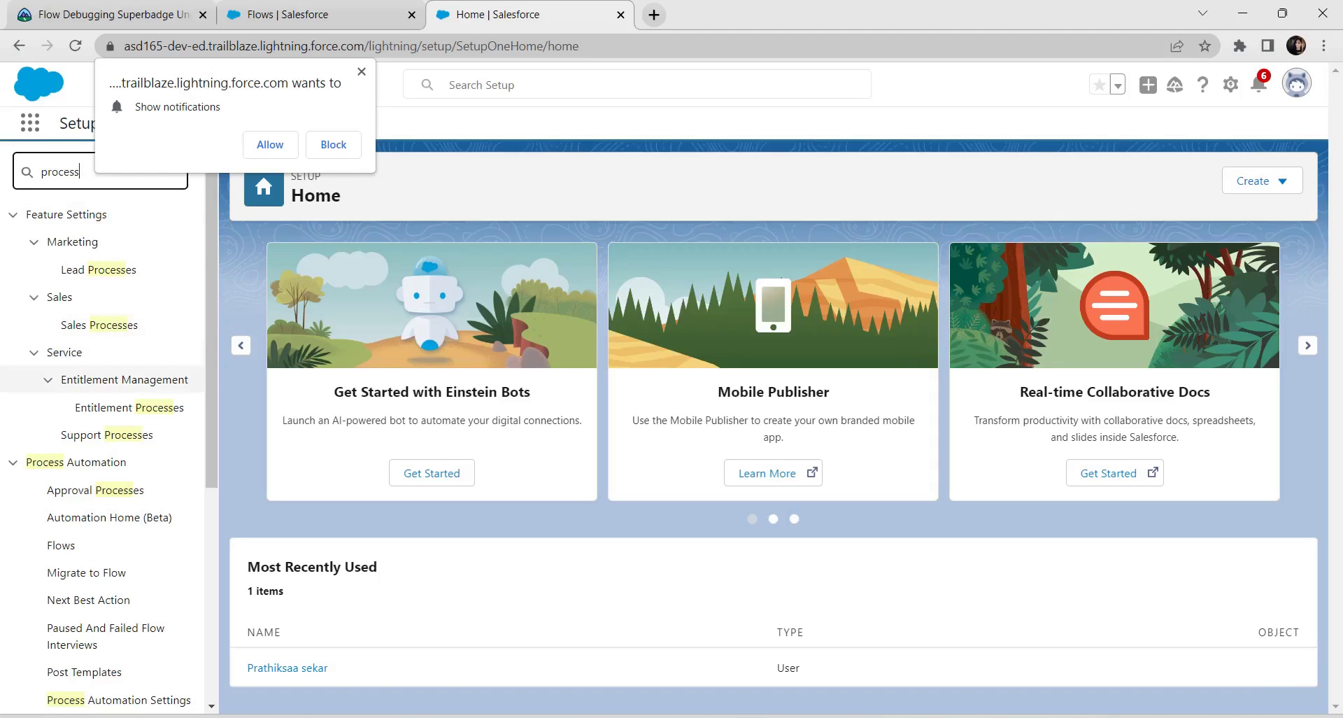
pyautogui.scroll(-3, 105, 546)
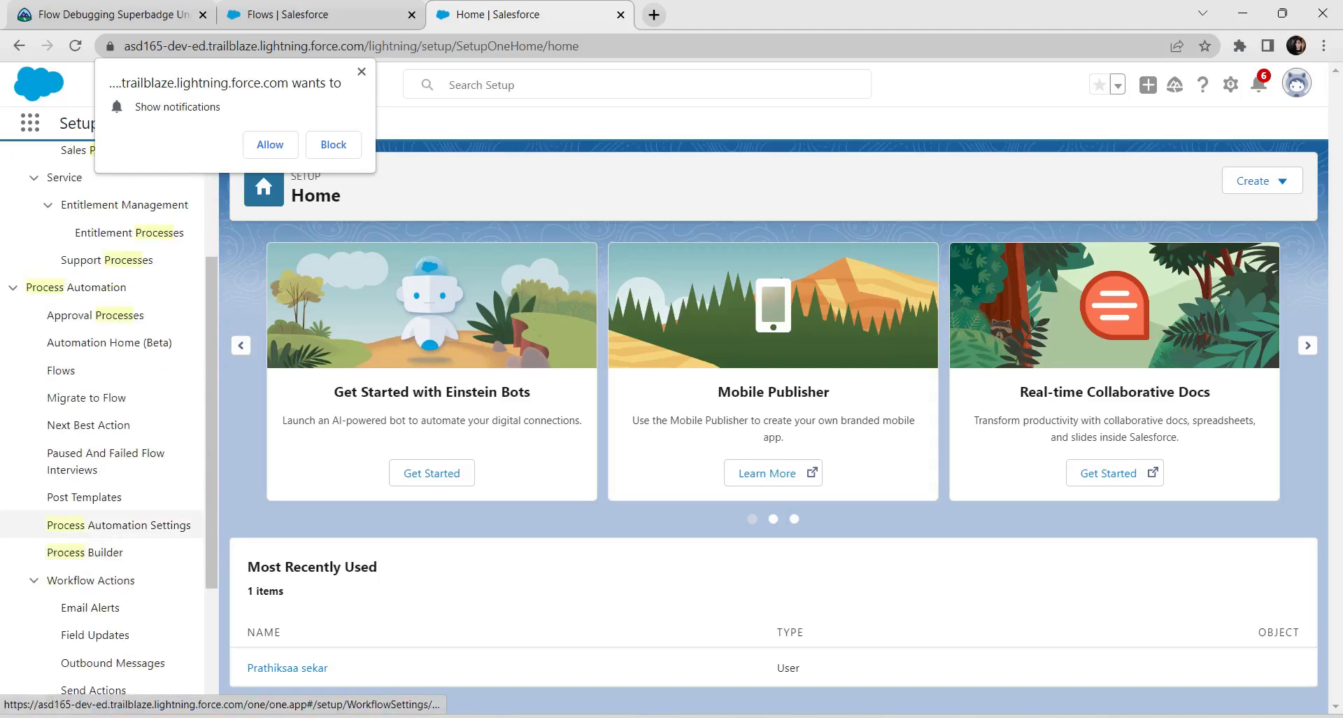
pyautogui.click(119, 525)
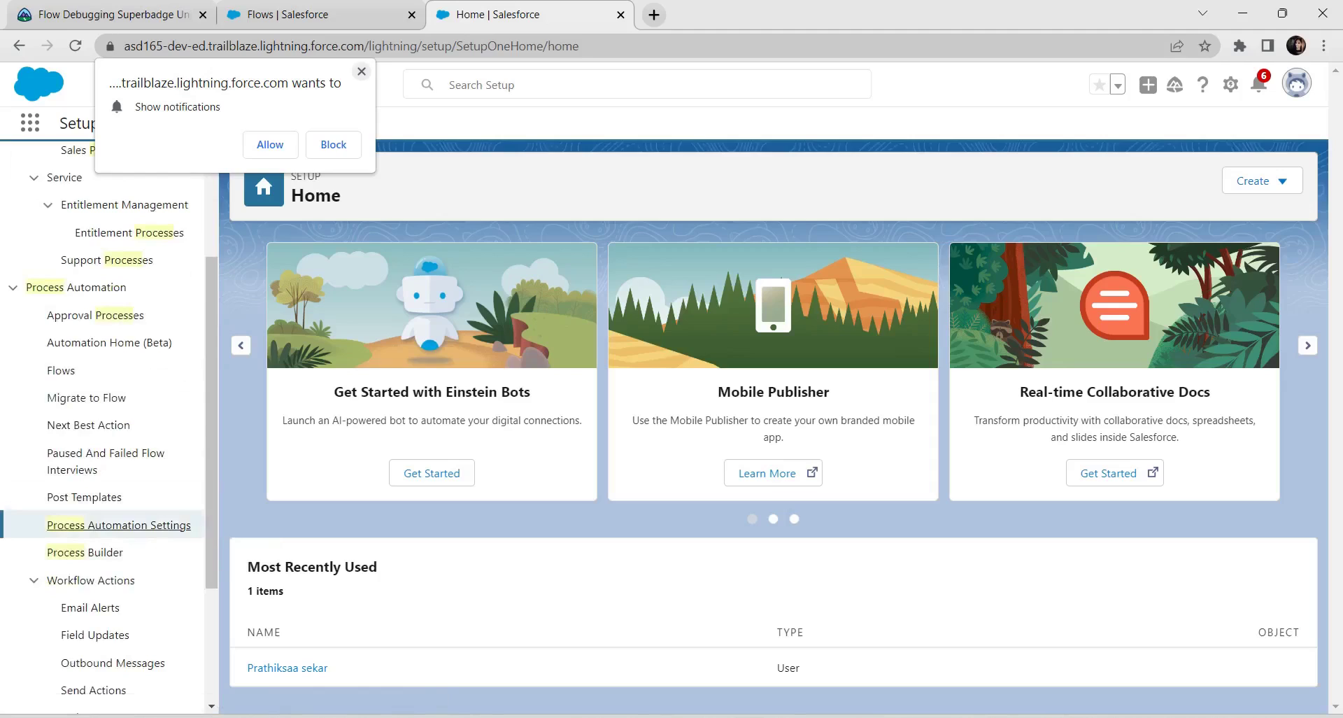
# Step: Return to the Flows list and open the Create a Case flow
pyautogui.click(319, 14)
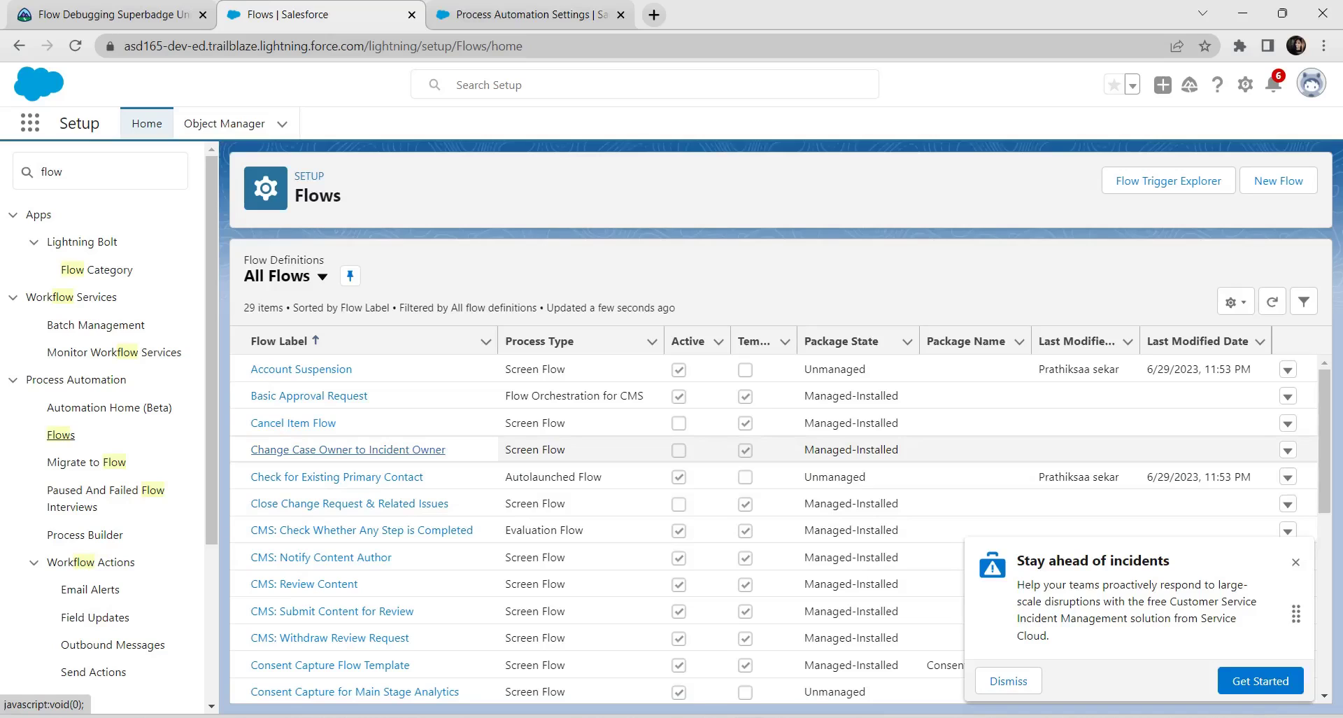
pyautogui.scroll(-3, 293, 490)
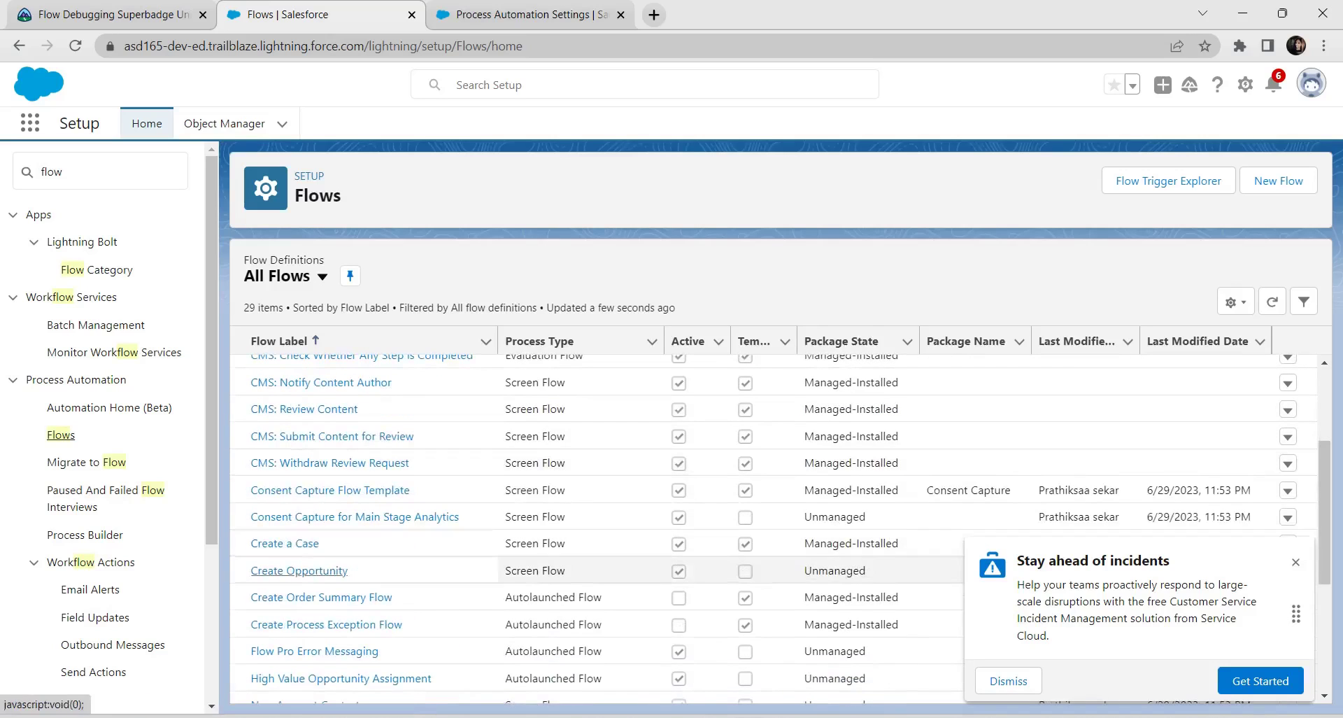
pyautogui.click(284, 543)
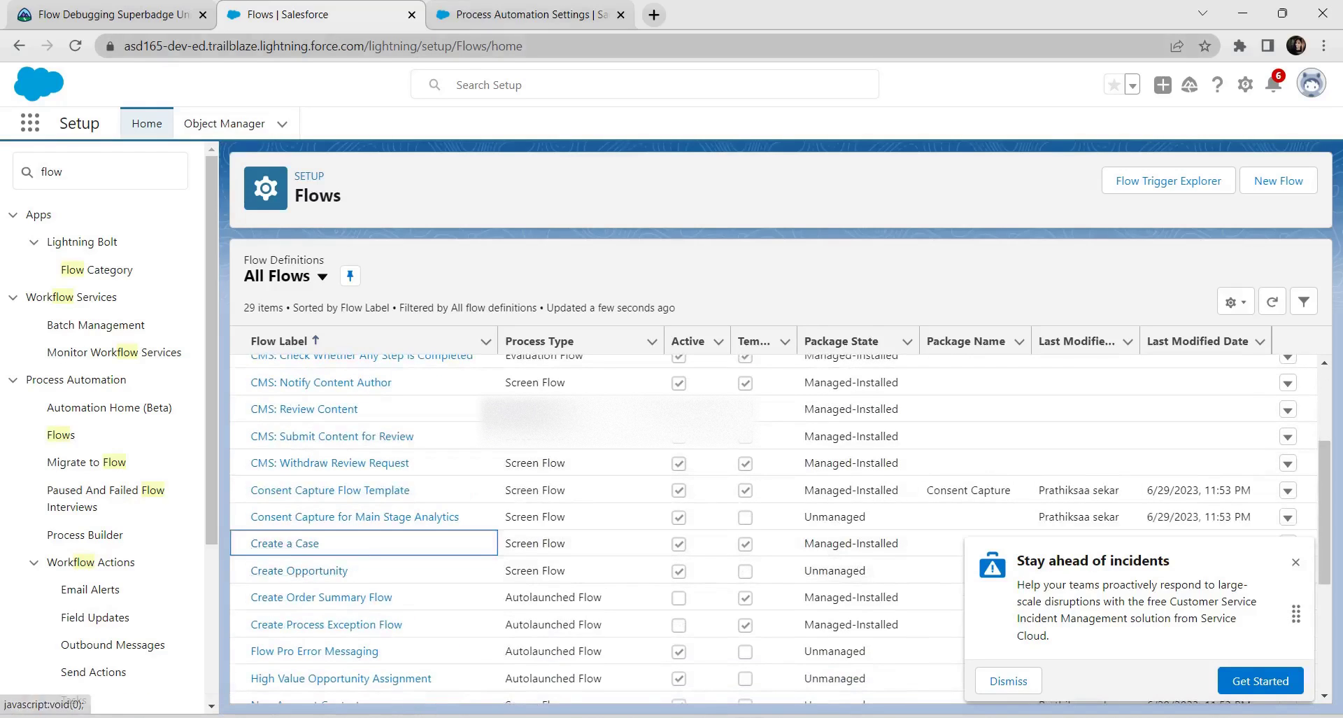
# Step: Enable "Let admins debug flows as other users" in Process Automation Settings and close that browser tab
pyautogui.click(525, 14)
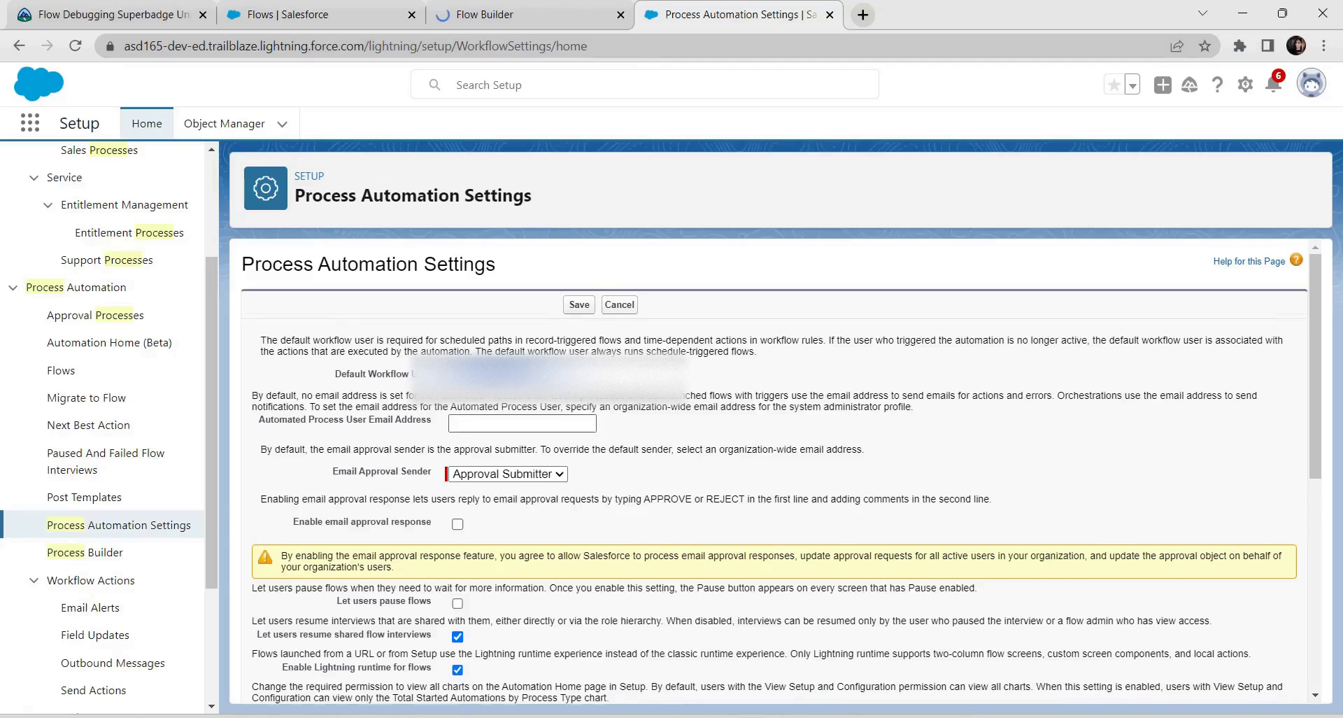
pyautogui.scroll(-10, 770, 455)
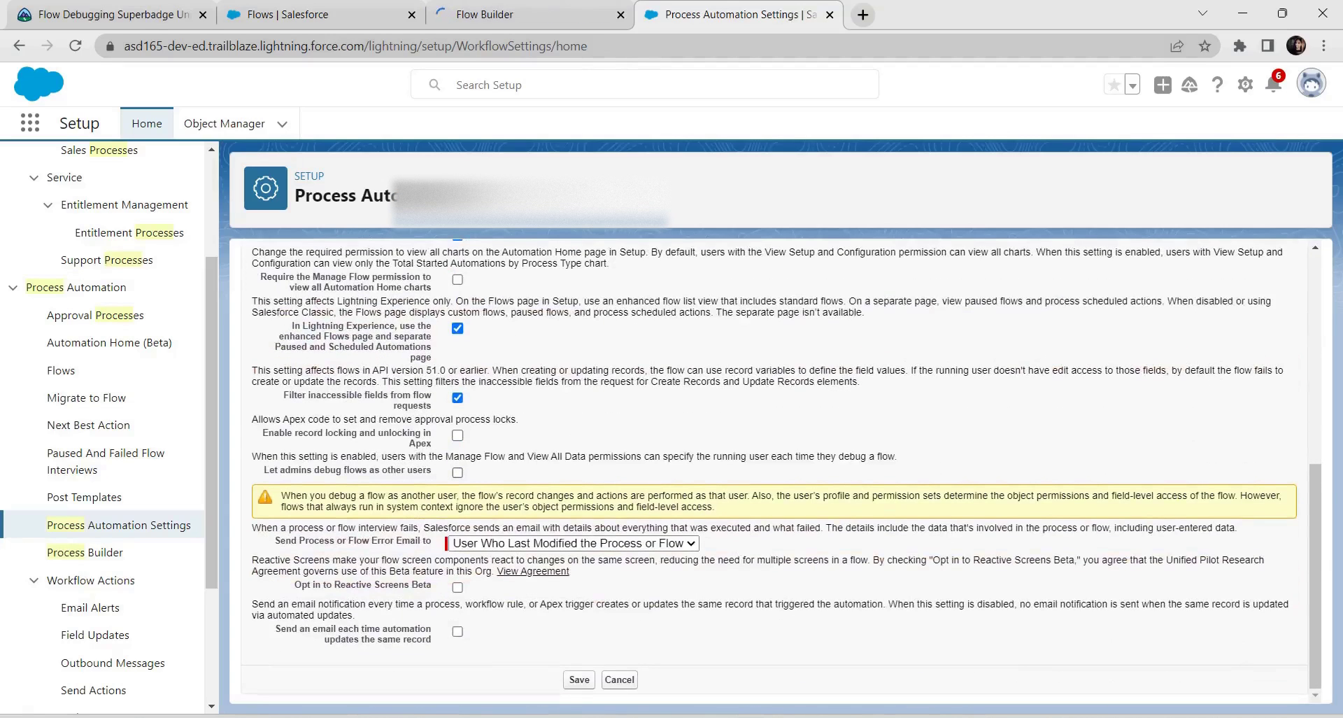
pyautogui.click(457, 472)
pyautogui.moveTo(263, 469); pyautogui.dragTo(432, 470)
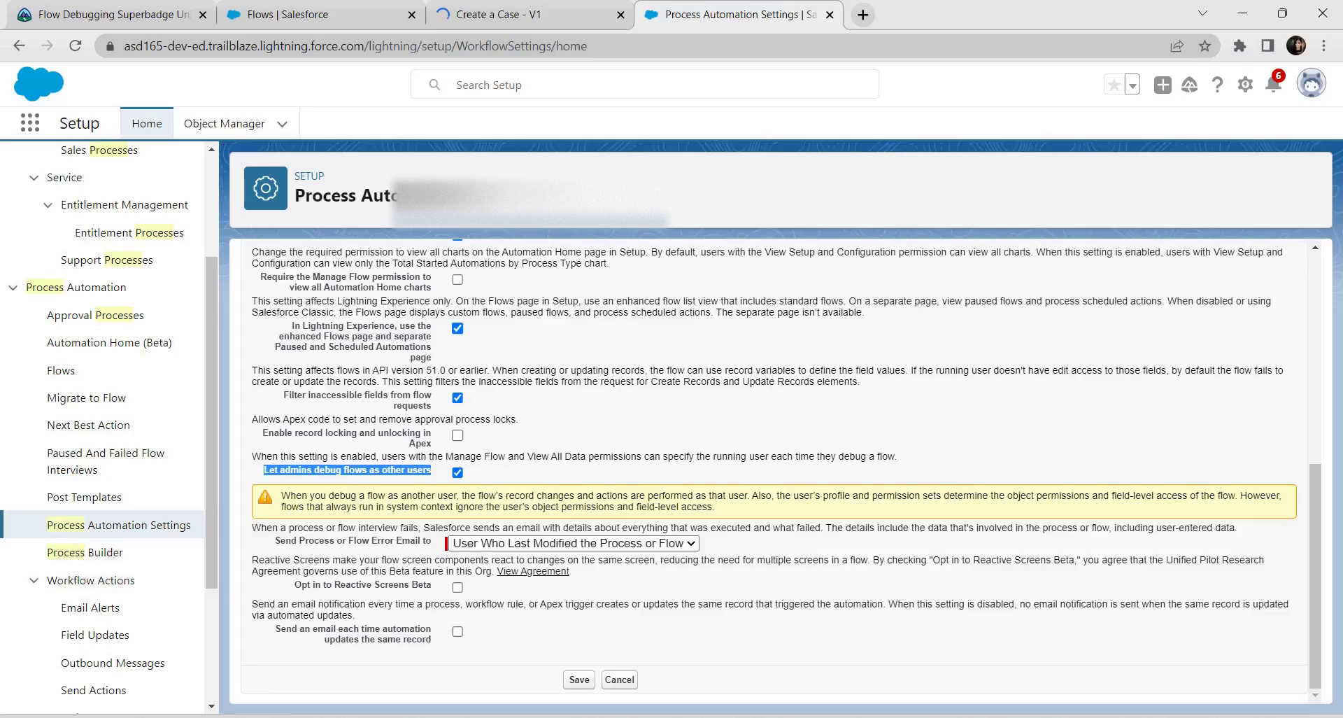
pyautogui.click(446, 456)
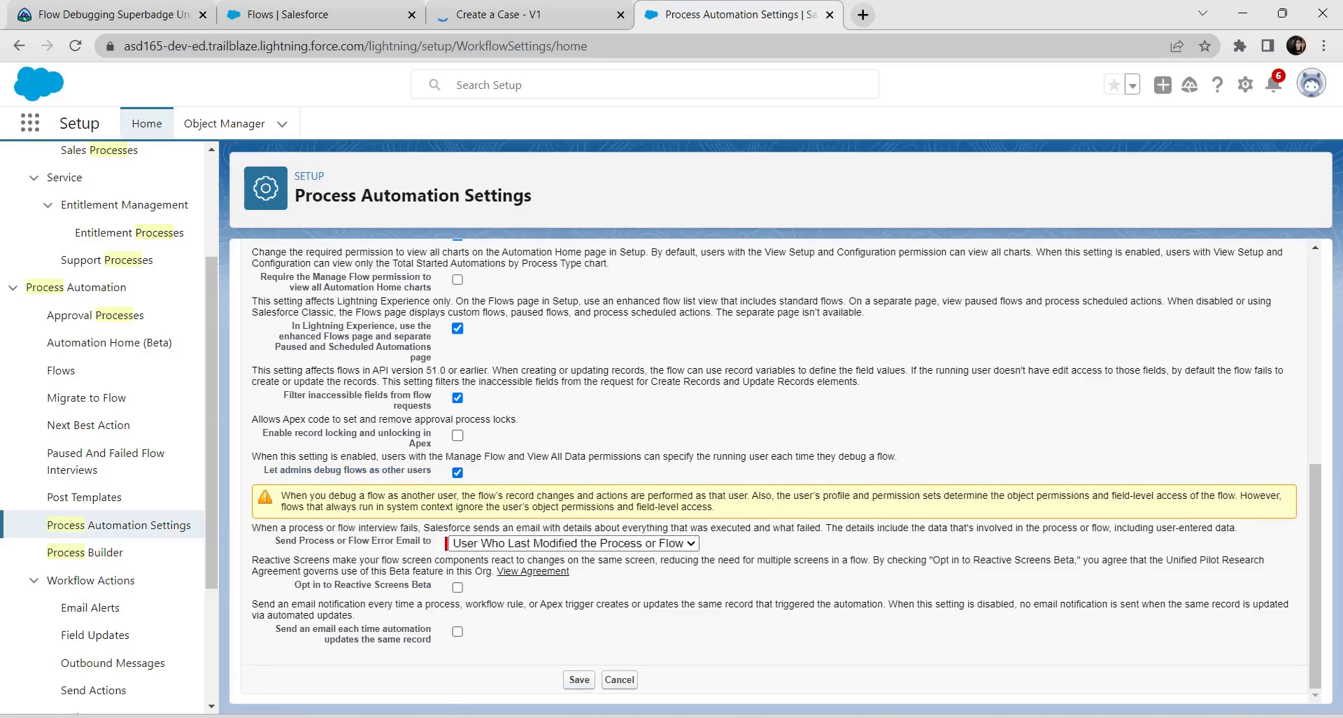
pyautogui.hotkey('ctrl', 'w')
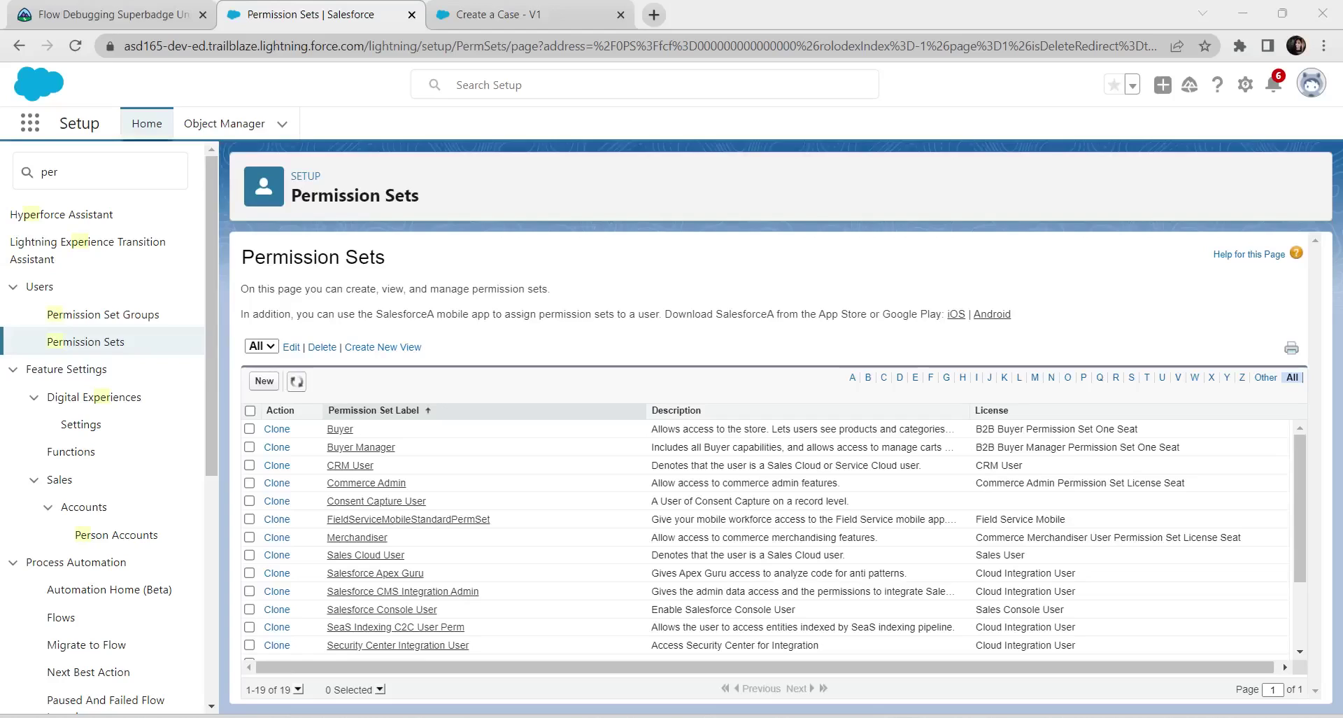
# Step: Create and save a permission set labelled "Run flow for standard user" with API name Run_flow_for_standard_user and no specific license
pyautogui.click(58, 172)
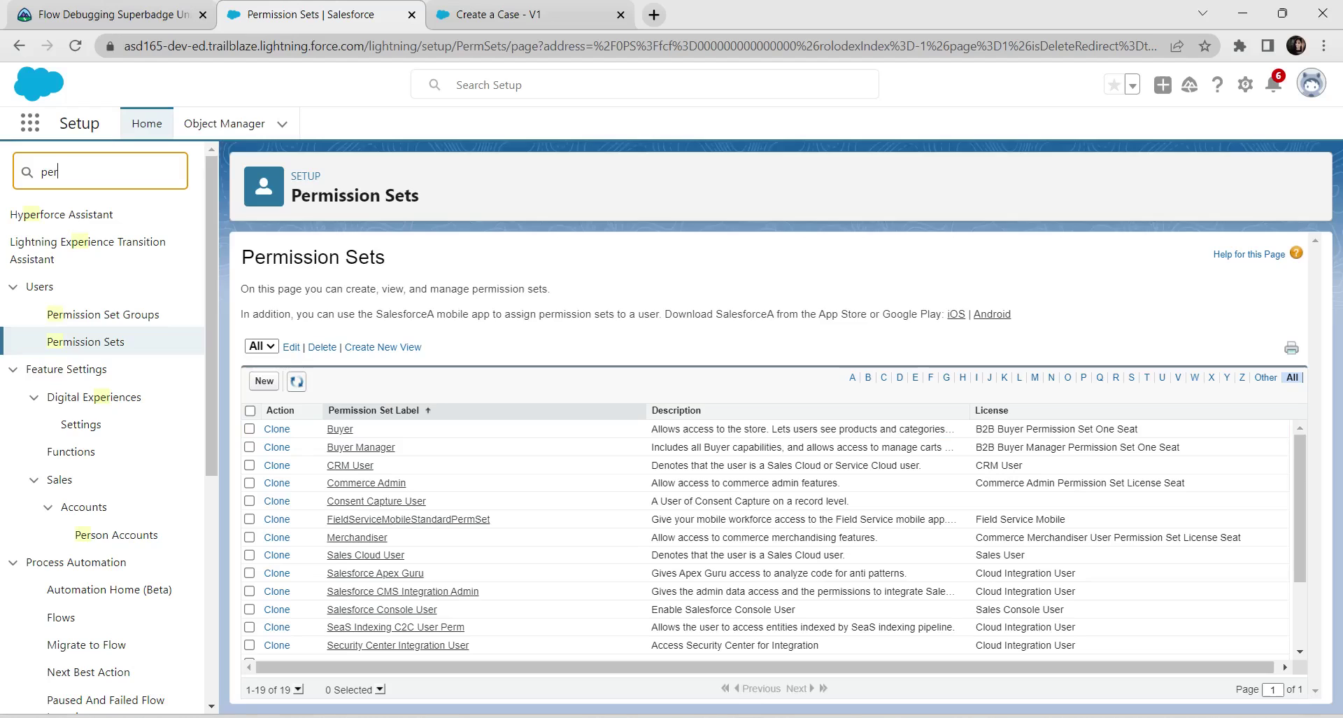
pyautogui.click(264, 381)
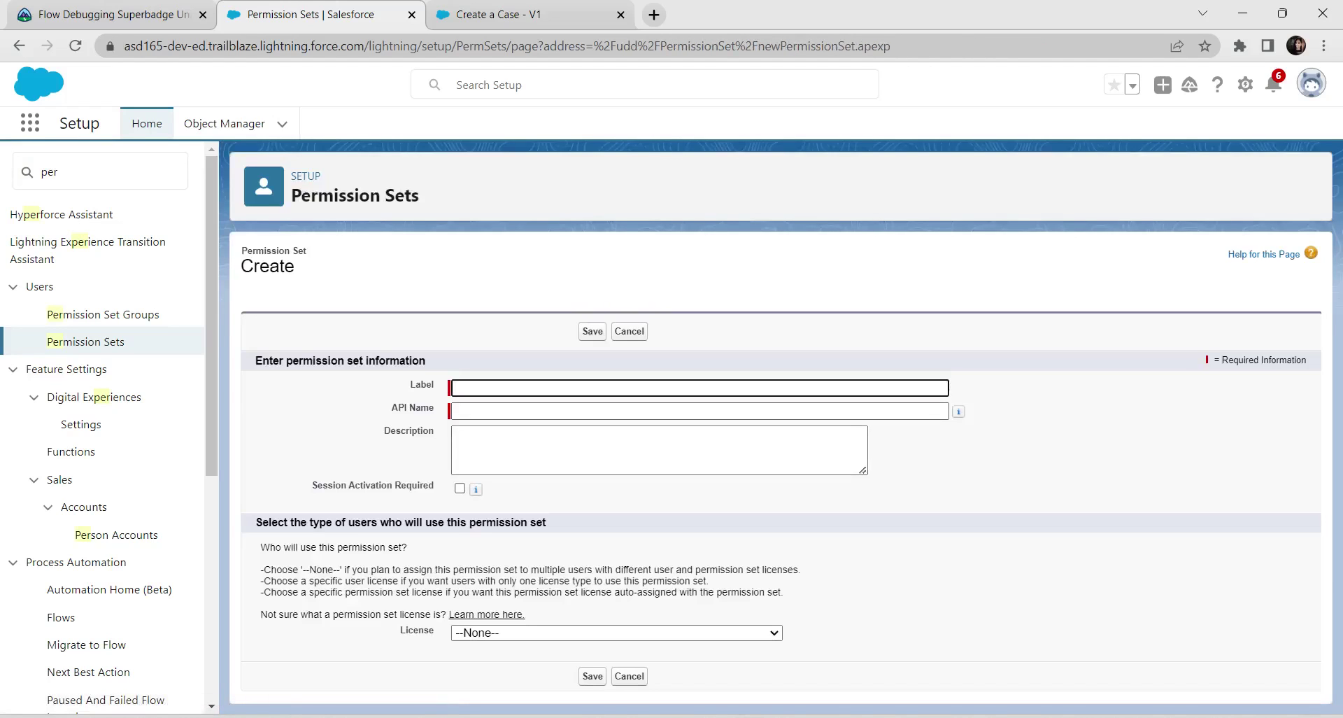
pyautogui.write('Run flow for st')
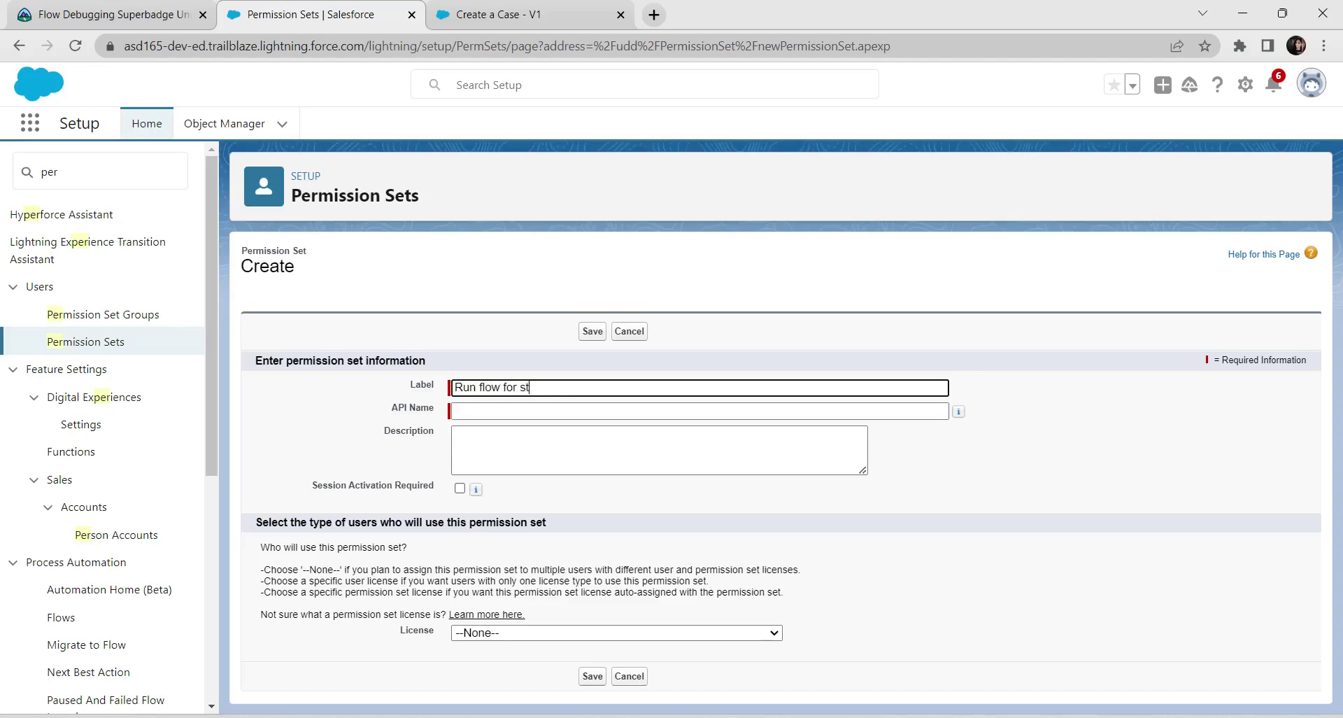
pyautogui.write('andarrd user')
pyautogui.press('BackSpace')
pyautogui.click(454, 433)
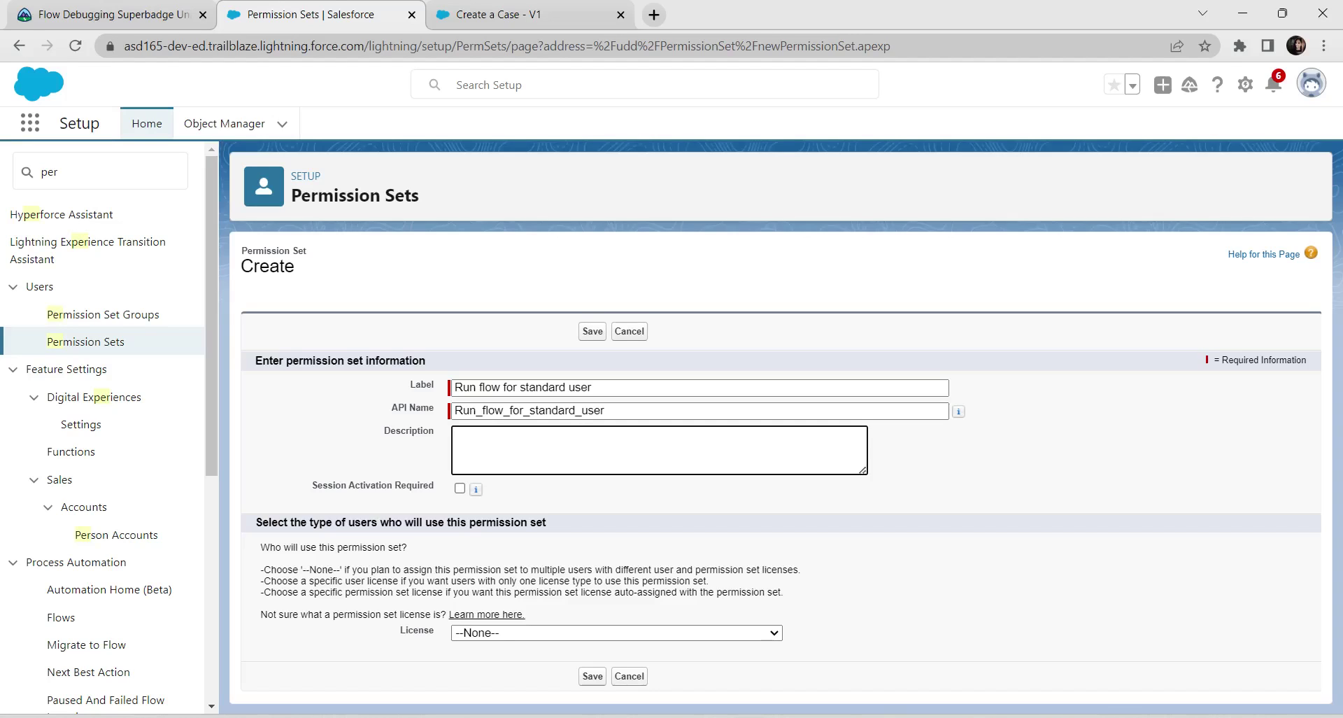
pyautogui.click(593, 676)
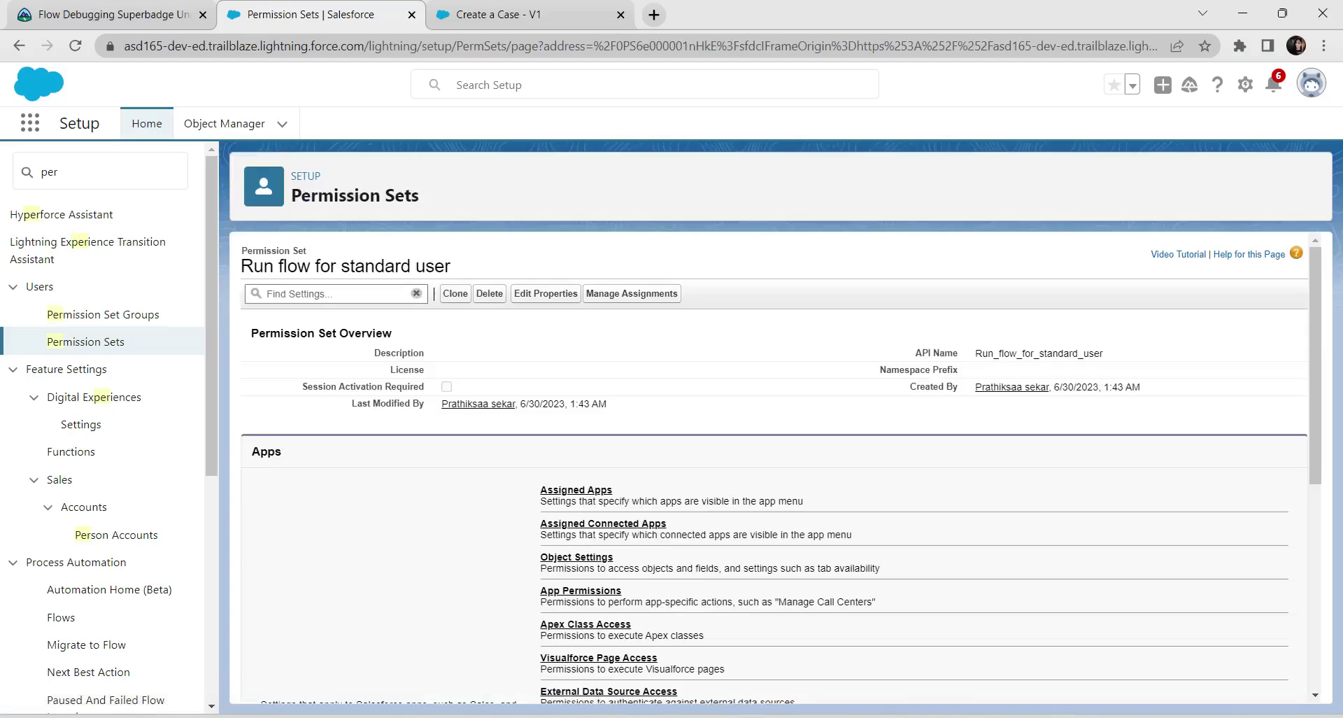
# Step: Open the new permission set's System Permissions, search its settings for "run flow", and go to the Run Flows app permission
pyautogui.scroll(-5, 770, 462)
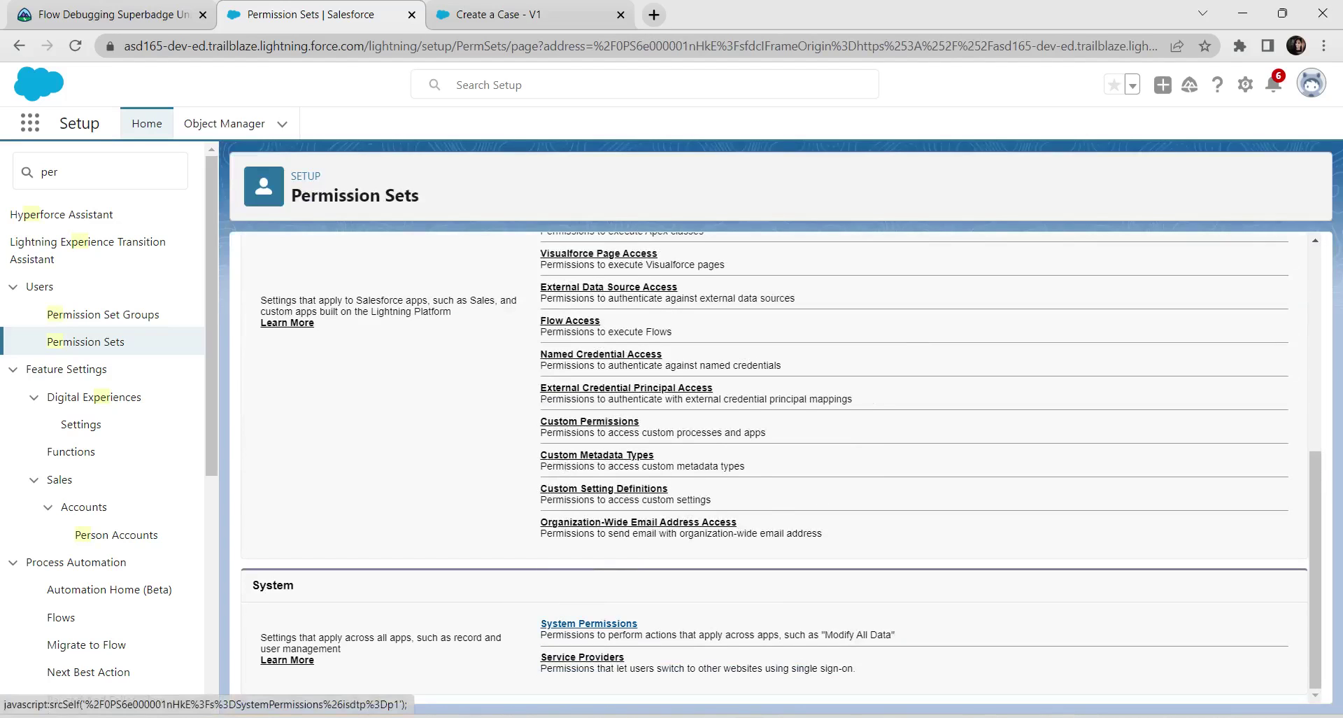
pyautogui.click(588, 623)
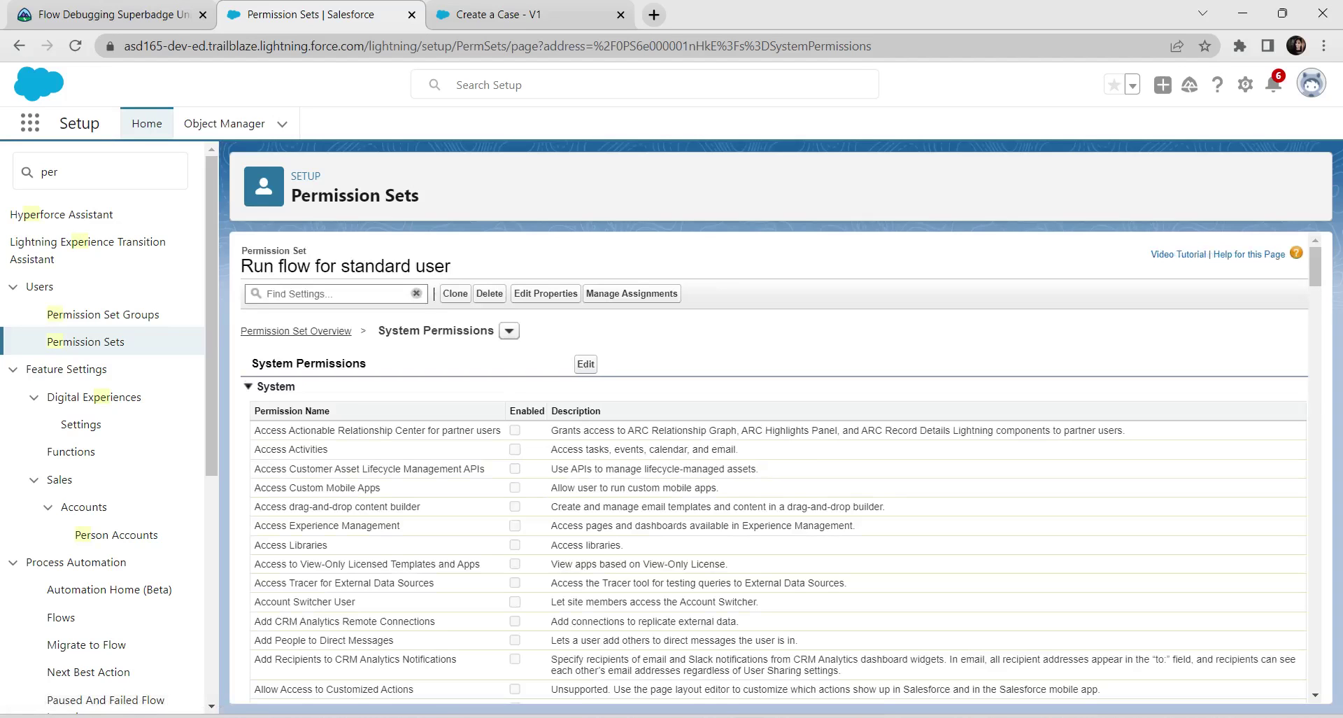
pyautogui.click(267, 293)
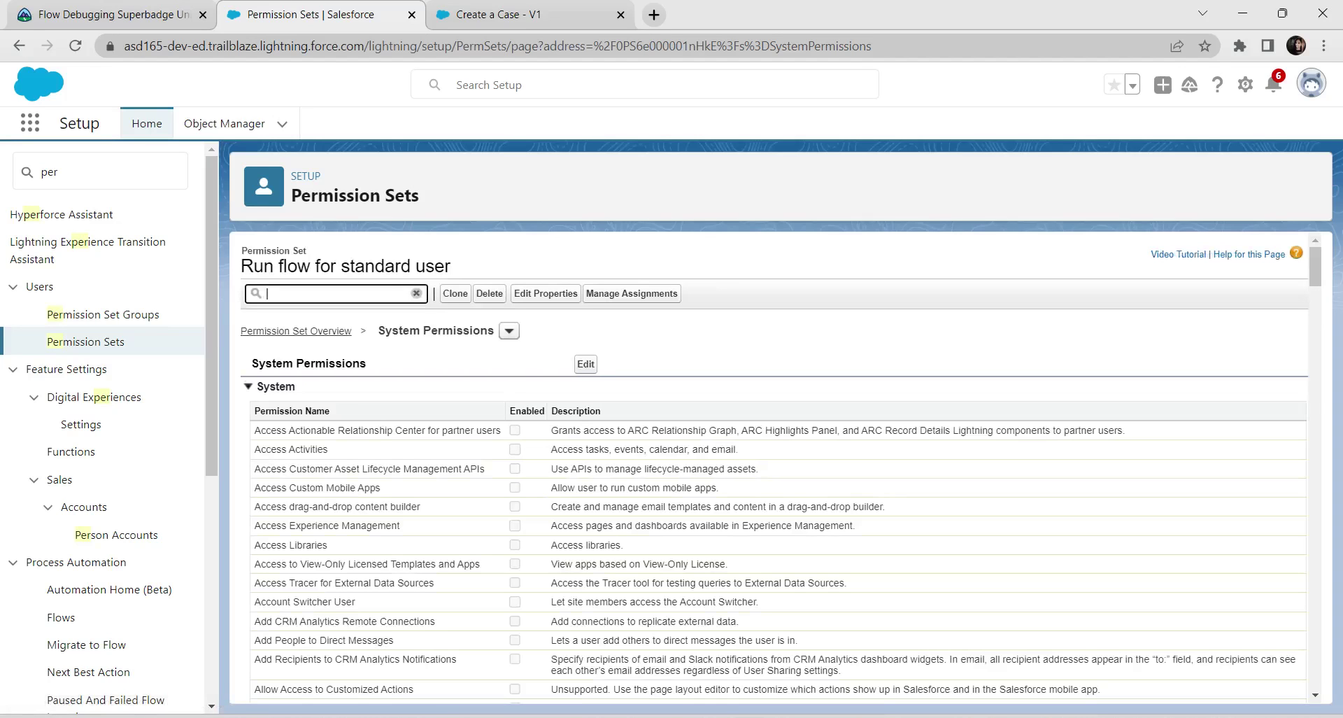
pyautogui.write('run f')
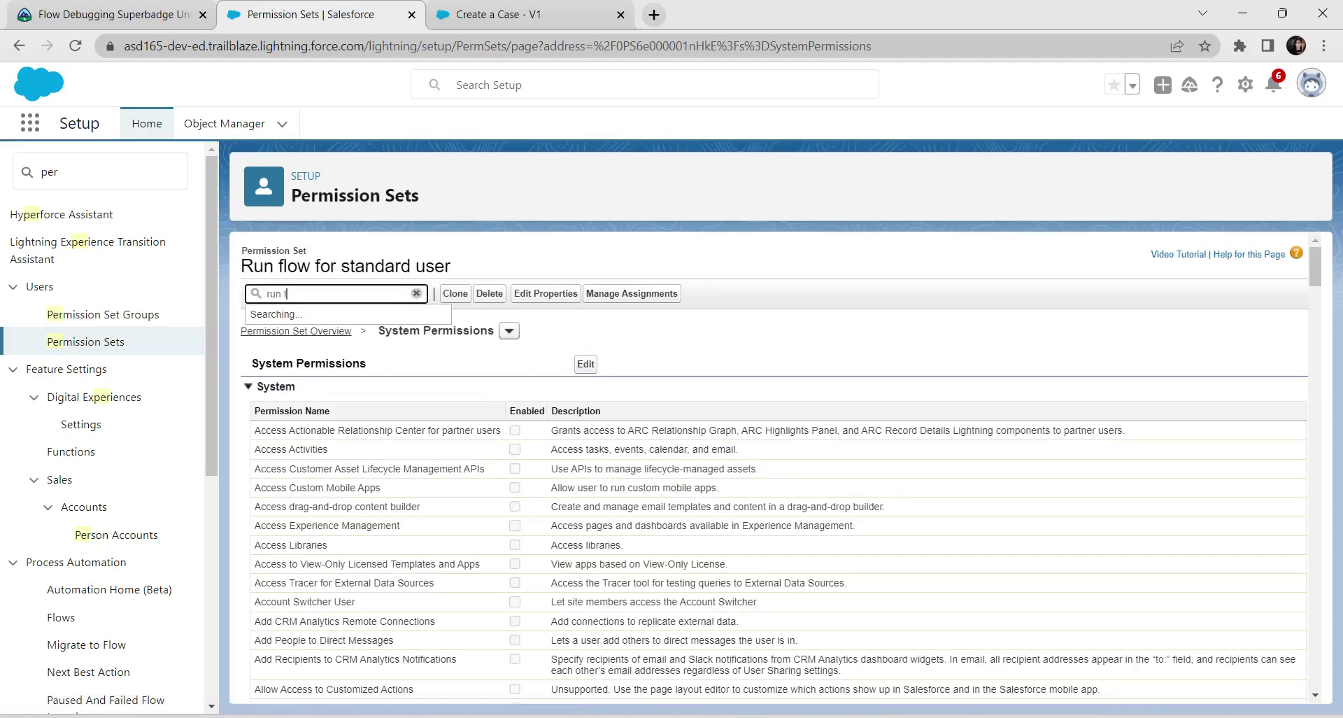
pyautogui.write('low')
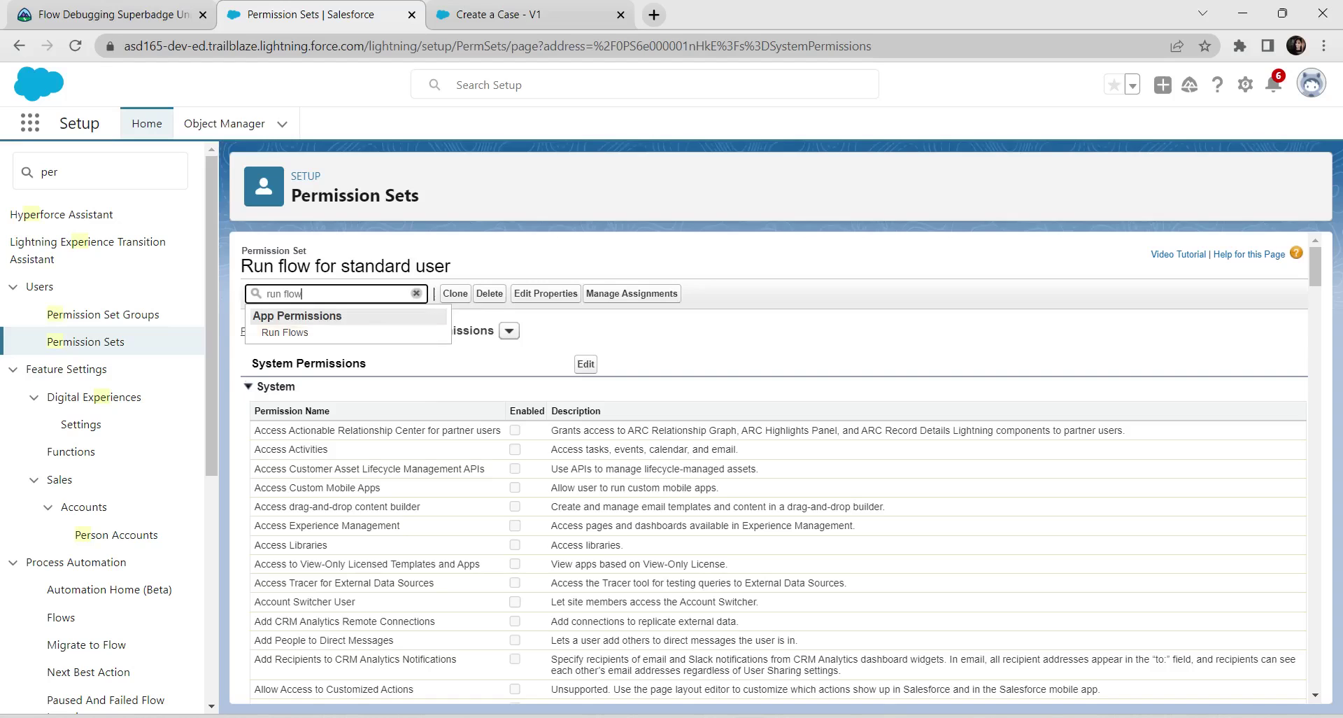
pyautogui.click(285, 332)
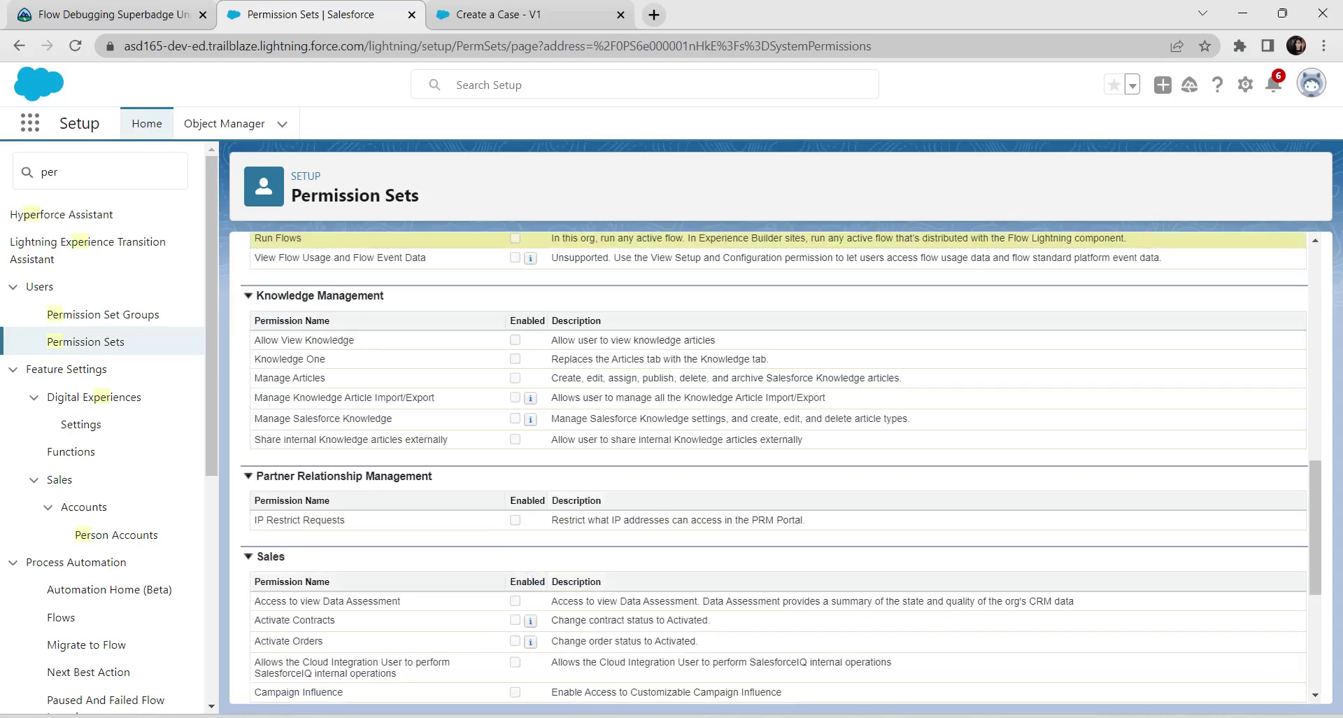
# Step: Enable the Run Flows app permission in the "Run flow for standard user" permission set and save the change
pyautogui.scroll(10, 533, 579)
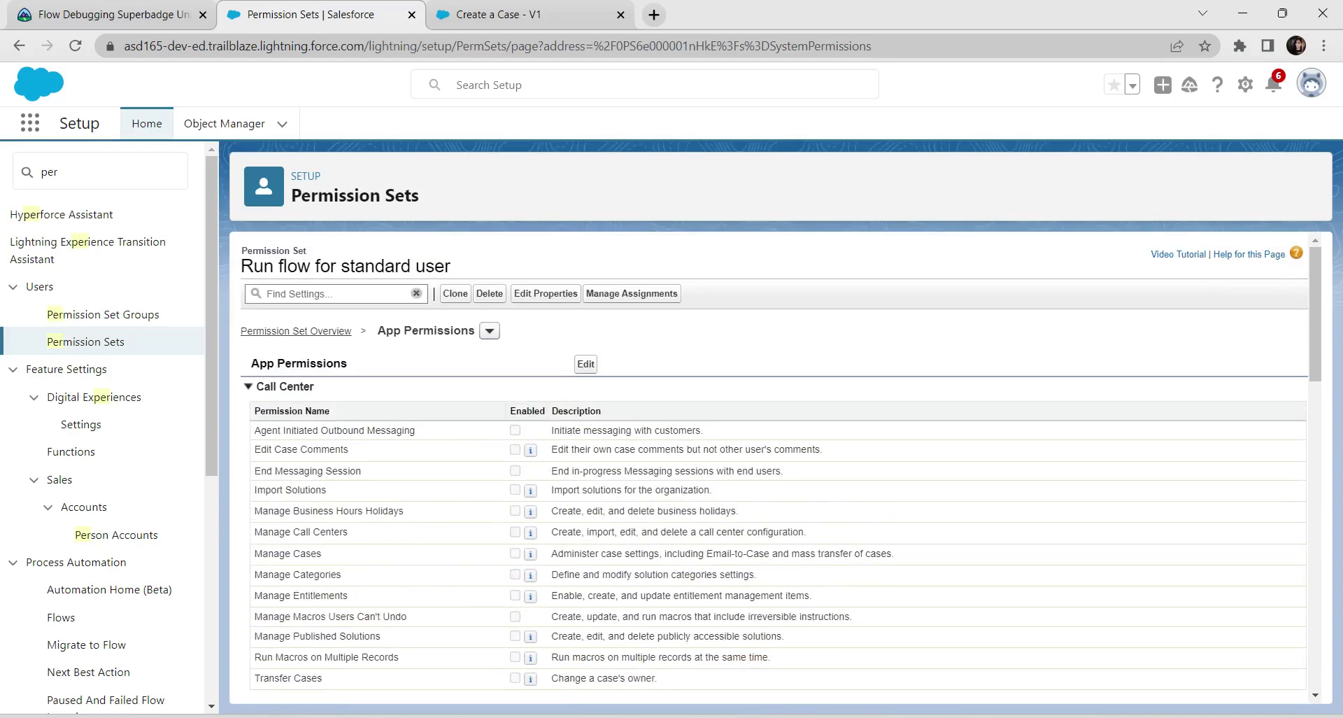
pyautogui.click(586, 363)
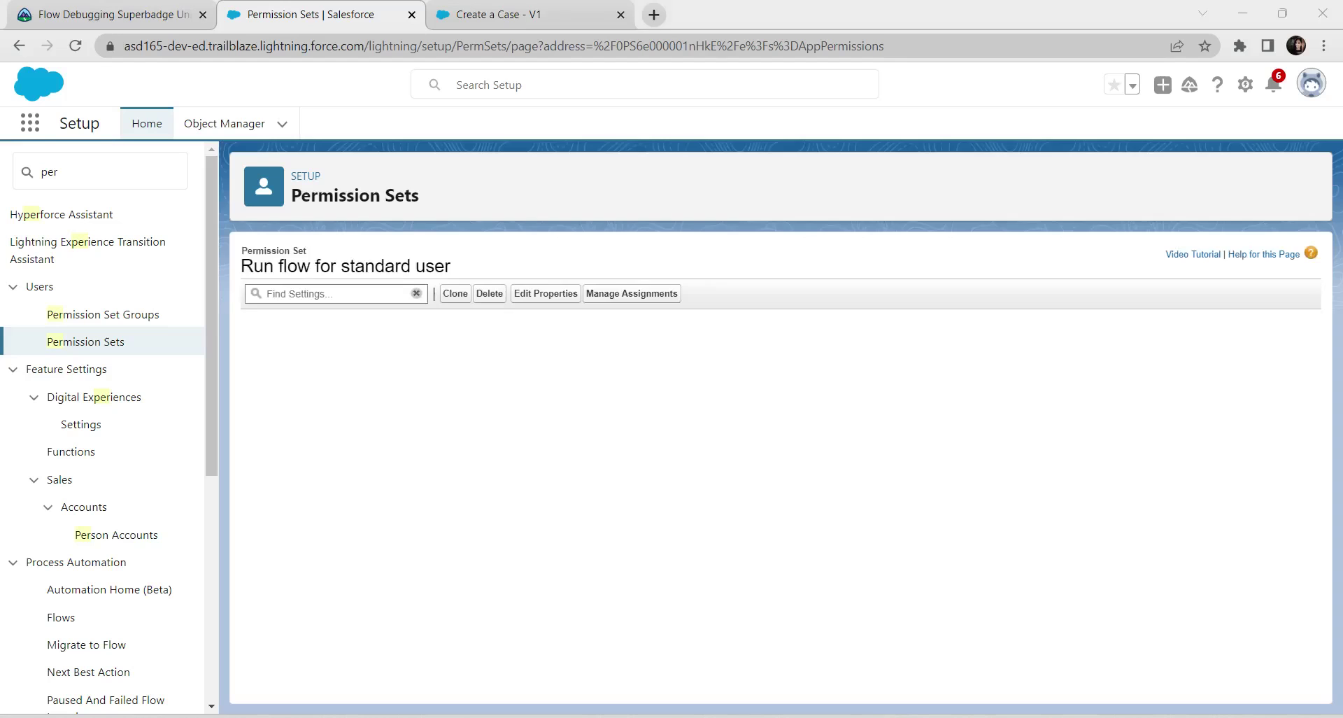
pyautogui.scroll(-7, 531, 427)
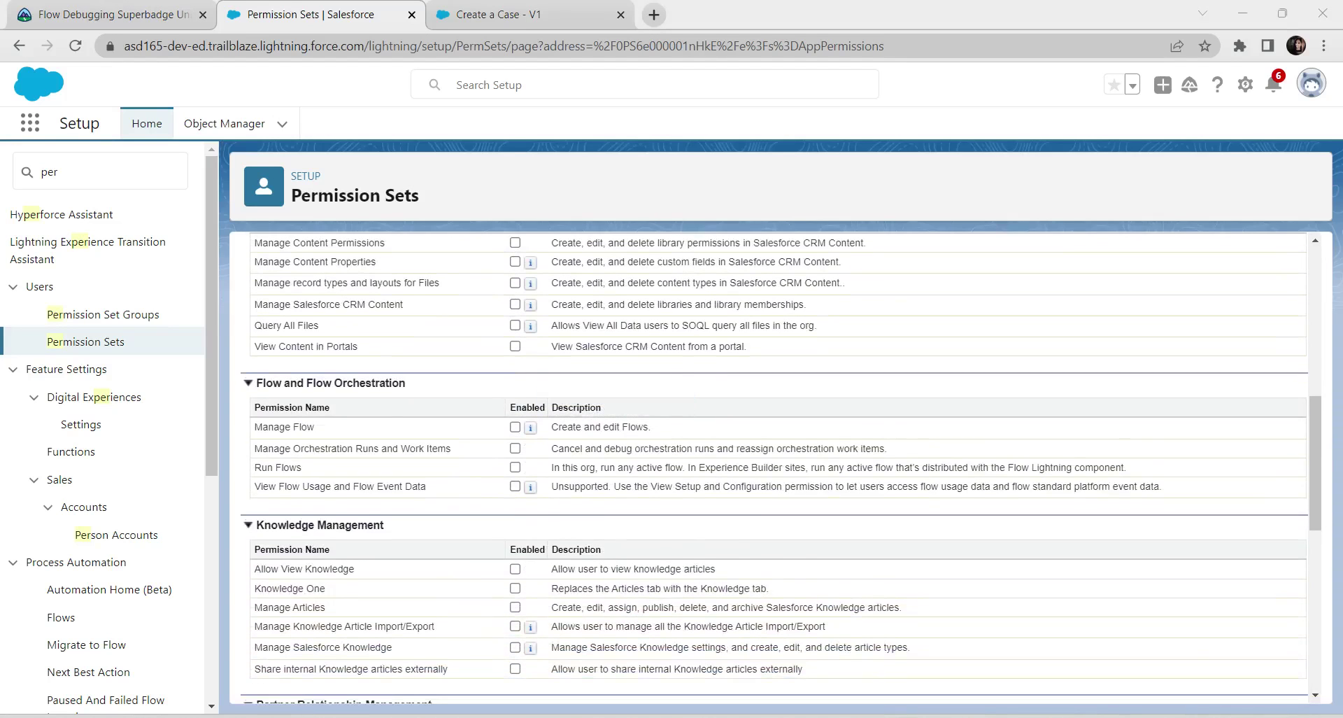
pyautogui.click(514, 467)
pyautogui.scroll(8, 770, 466)
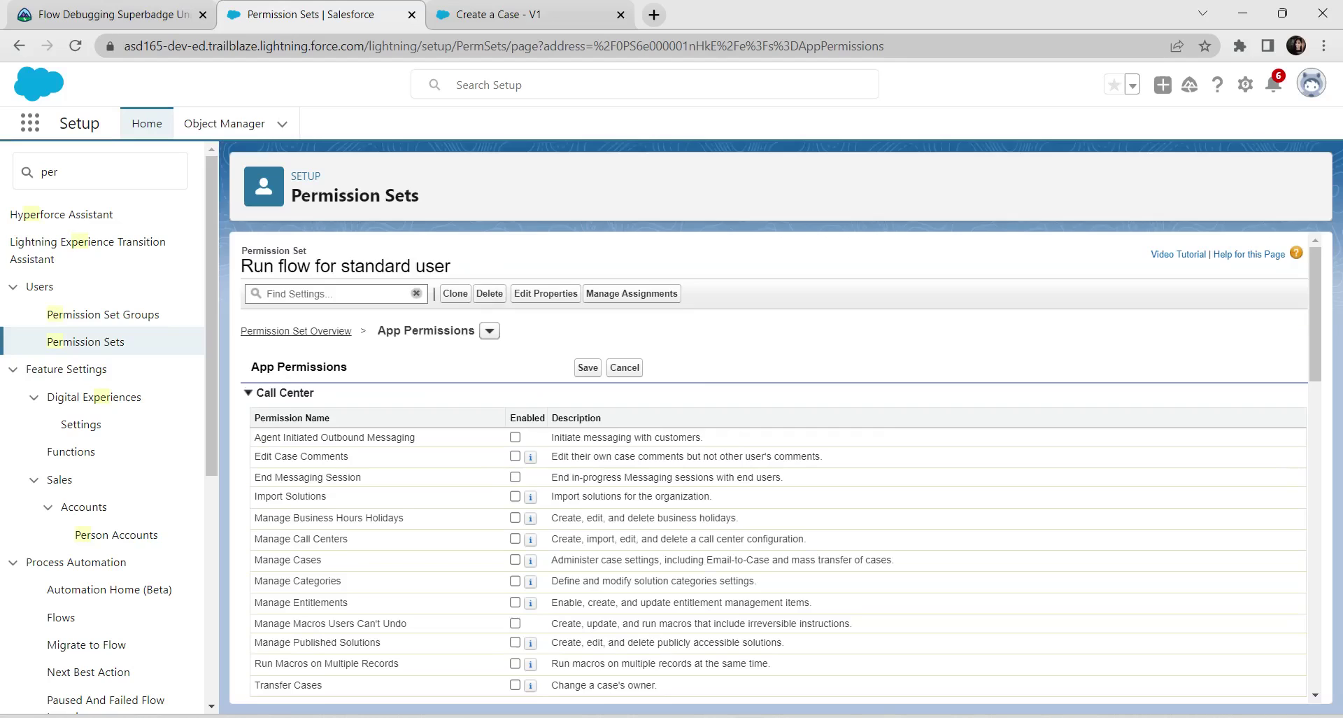
pyautogui.click(587, 368)
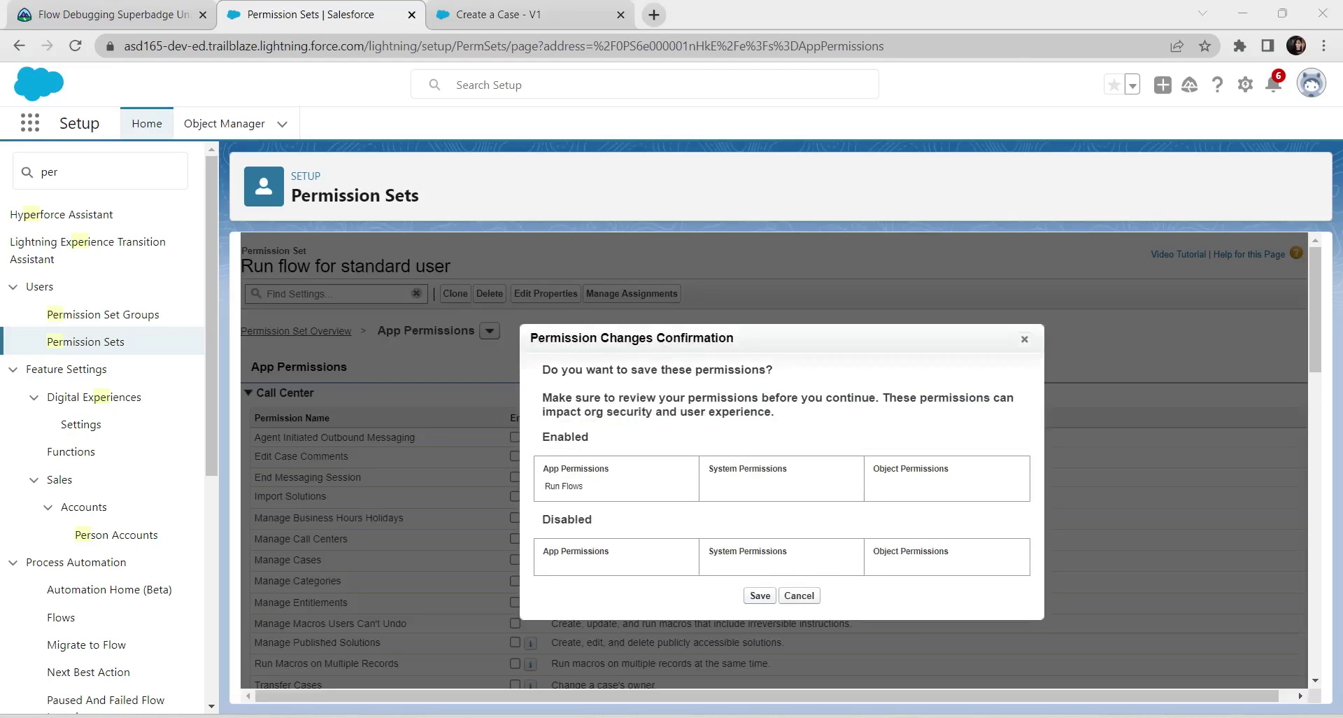
pyautogui.press('Return')
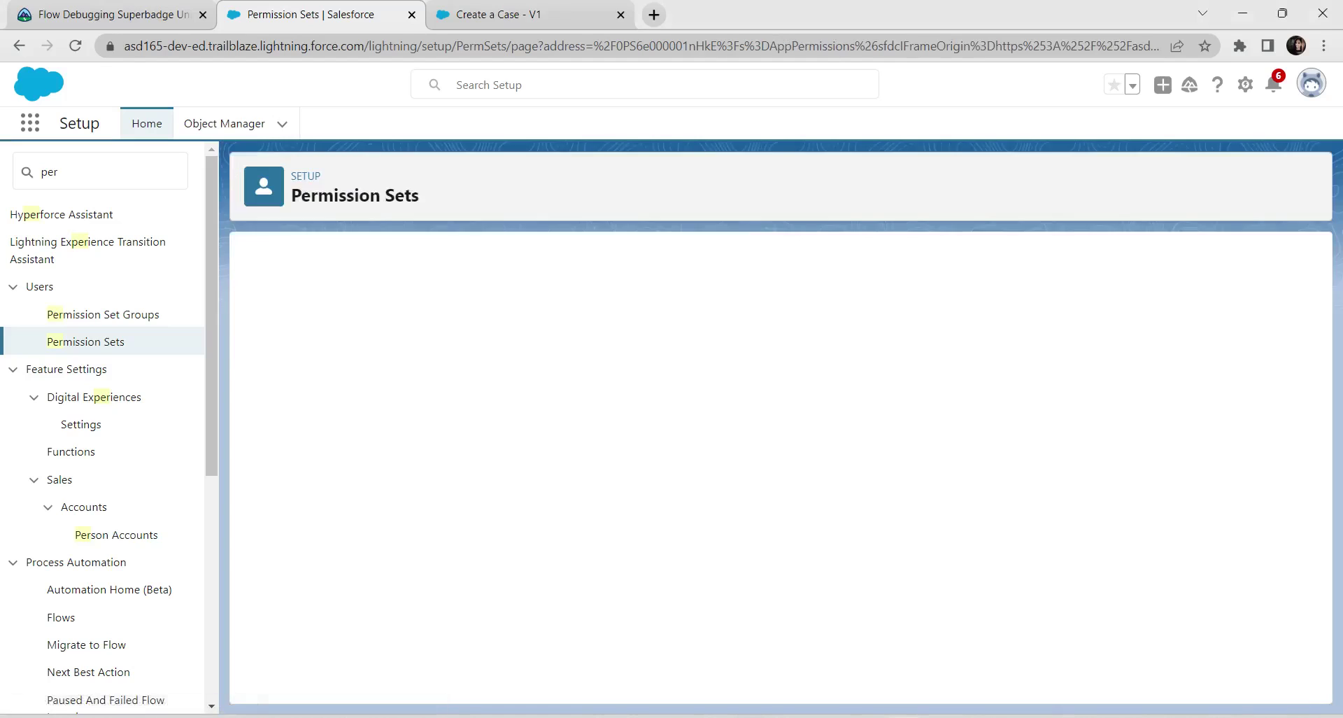
# Step: Assign the permission set to the active user who has the Standard User profile
pyautogui.click(631, 293)
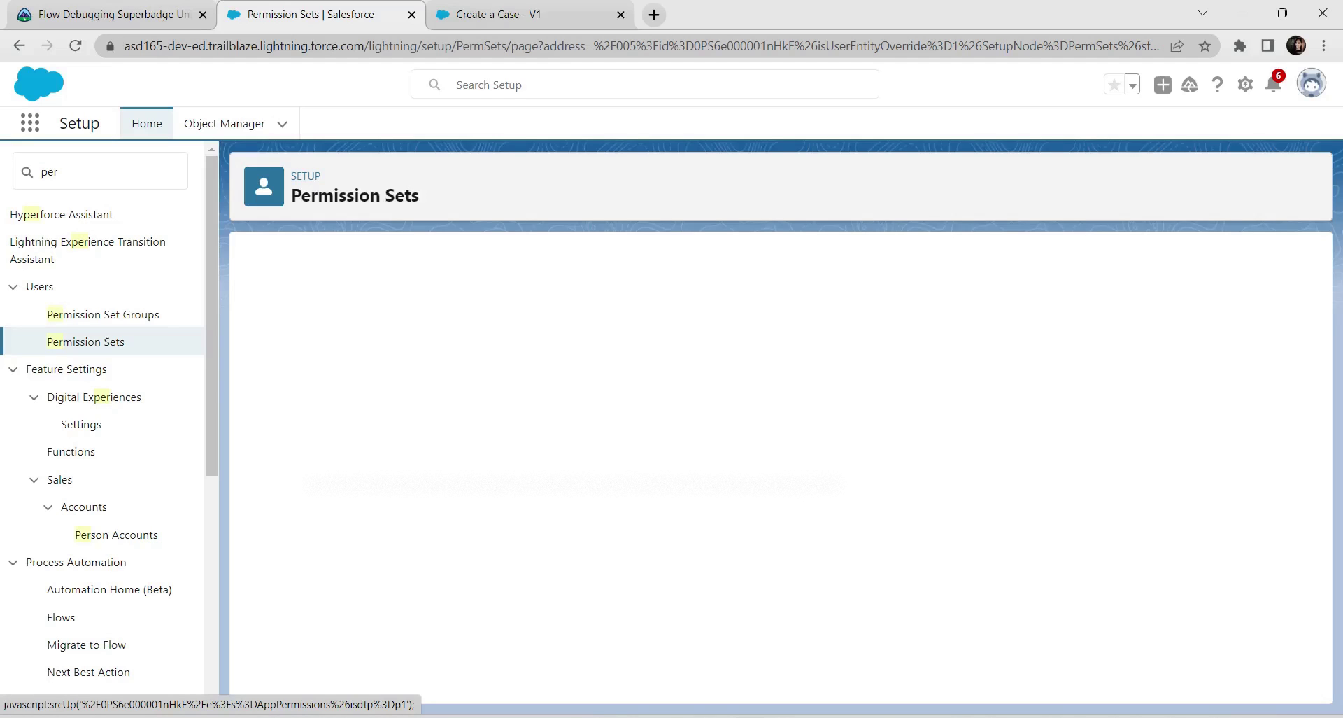
pyautogui.click(613, 410)
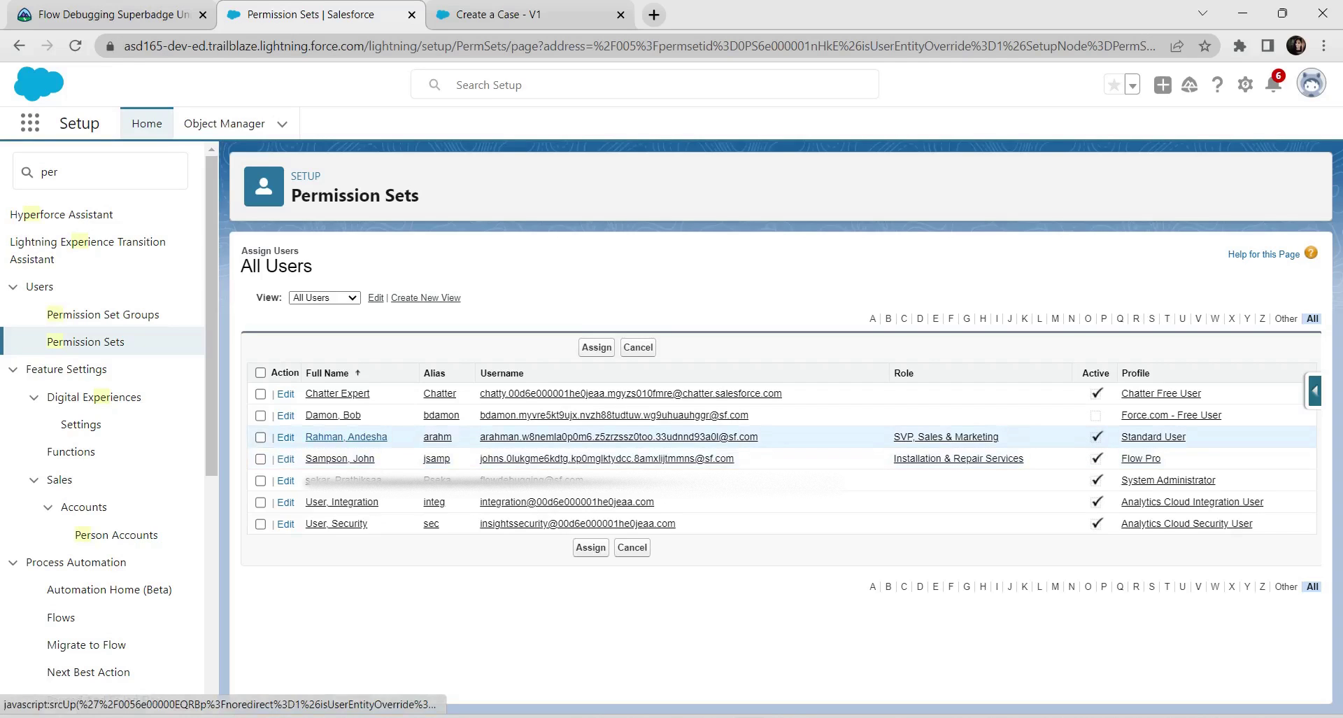
pyautogui.click(260, 437)
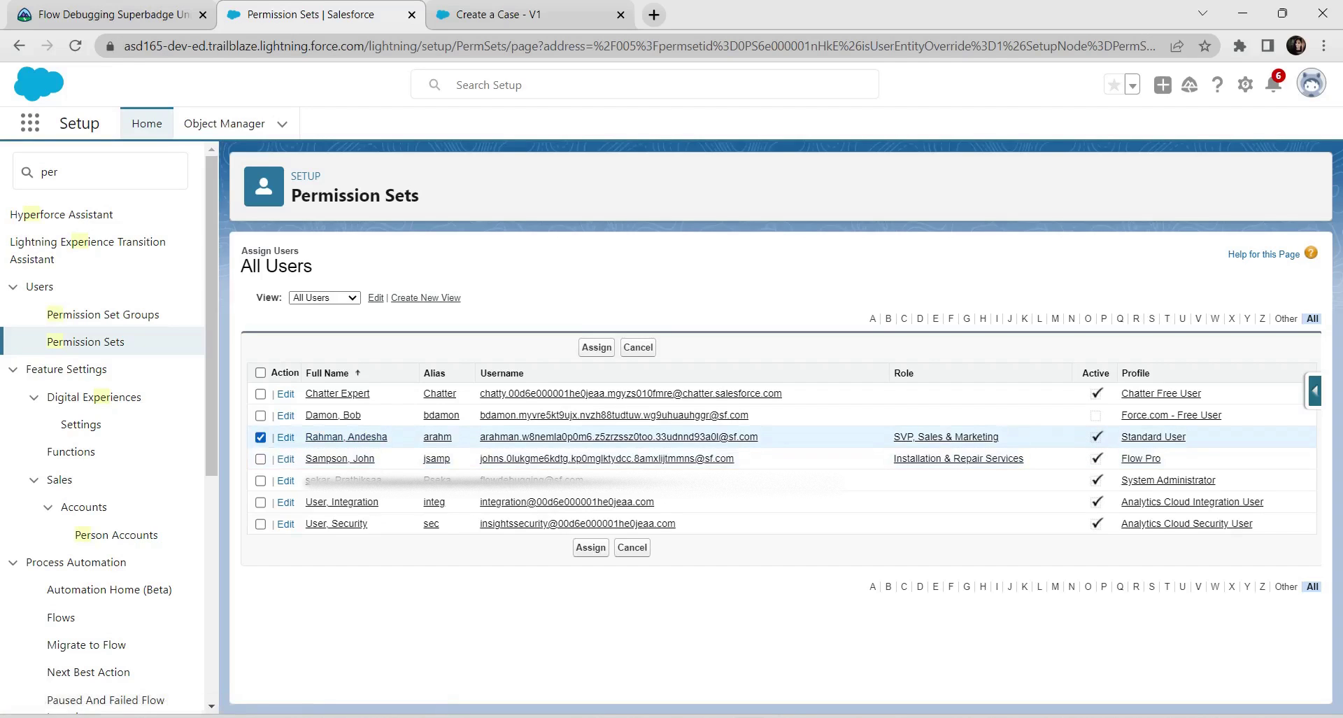
pyautogui.click(597, 347)
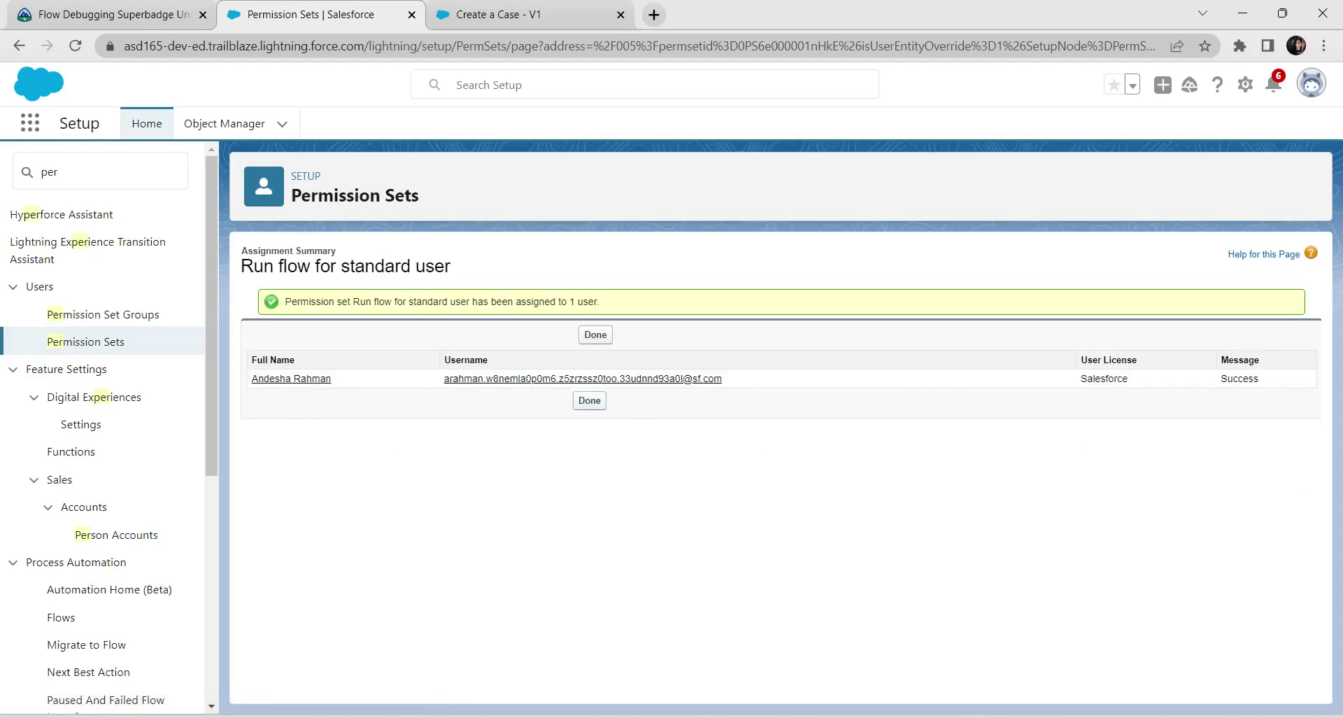
pyautogui.click(590, 400)
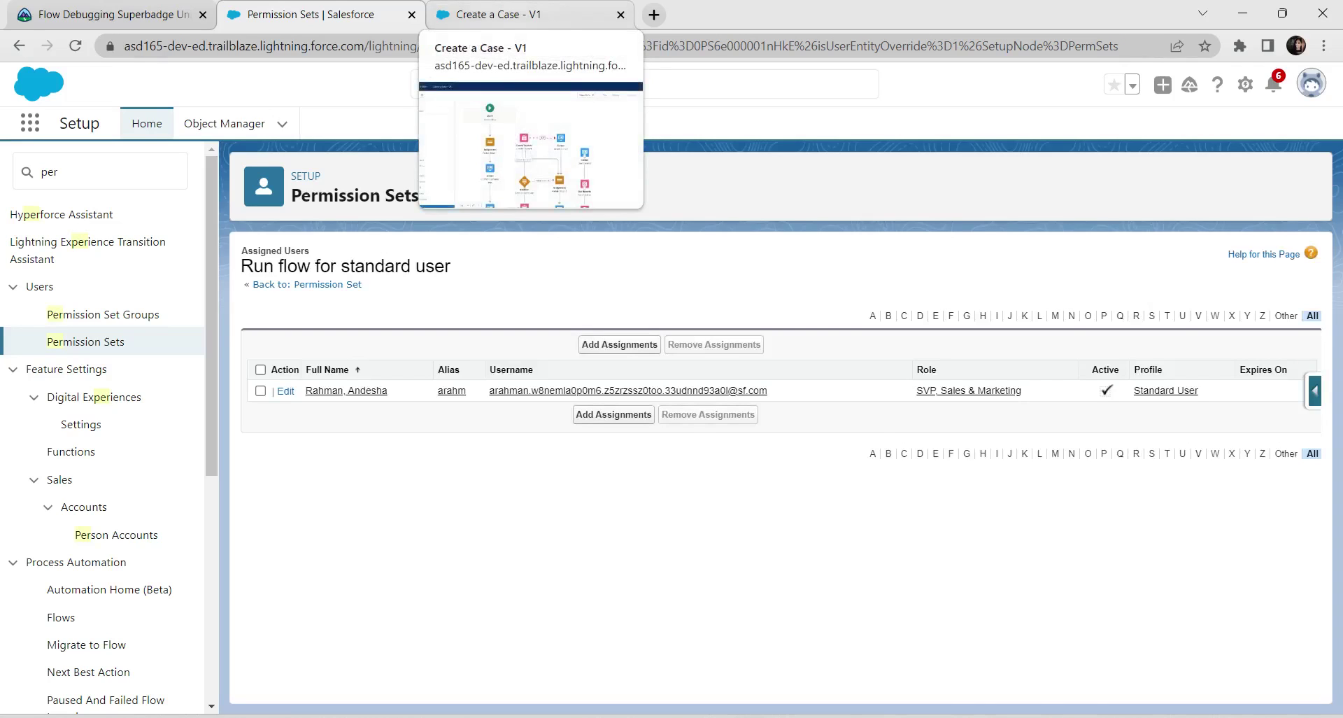
# Step: Reload the Create a Case flow and debug it as another user, choosing the standard user who was given the permission set
pyautogui.click(499, 15)
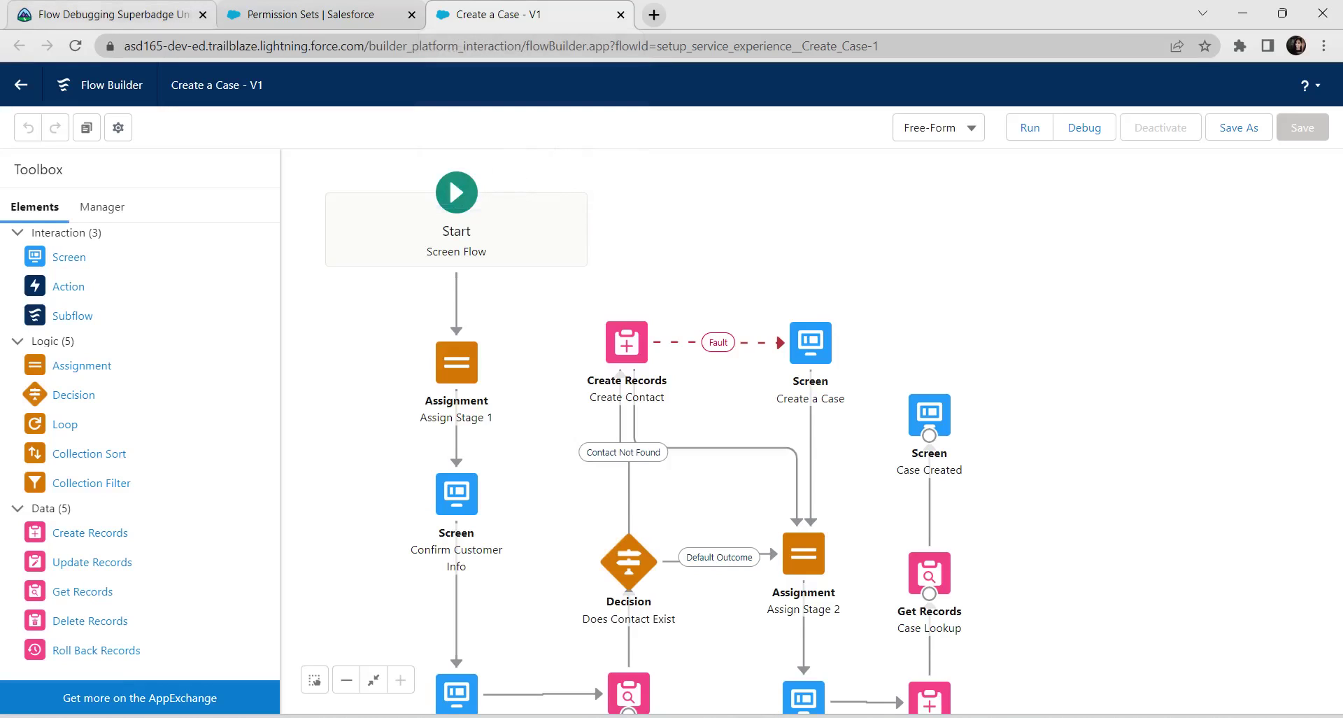
pyautogui.click(75, 45)
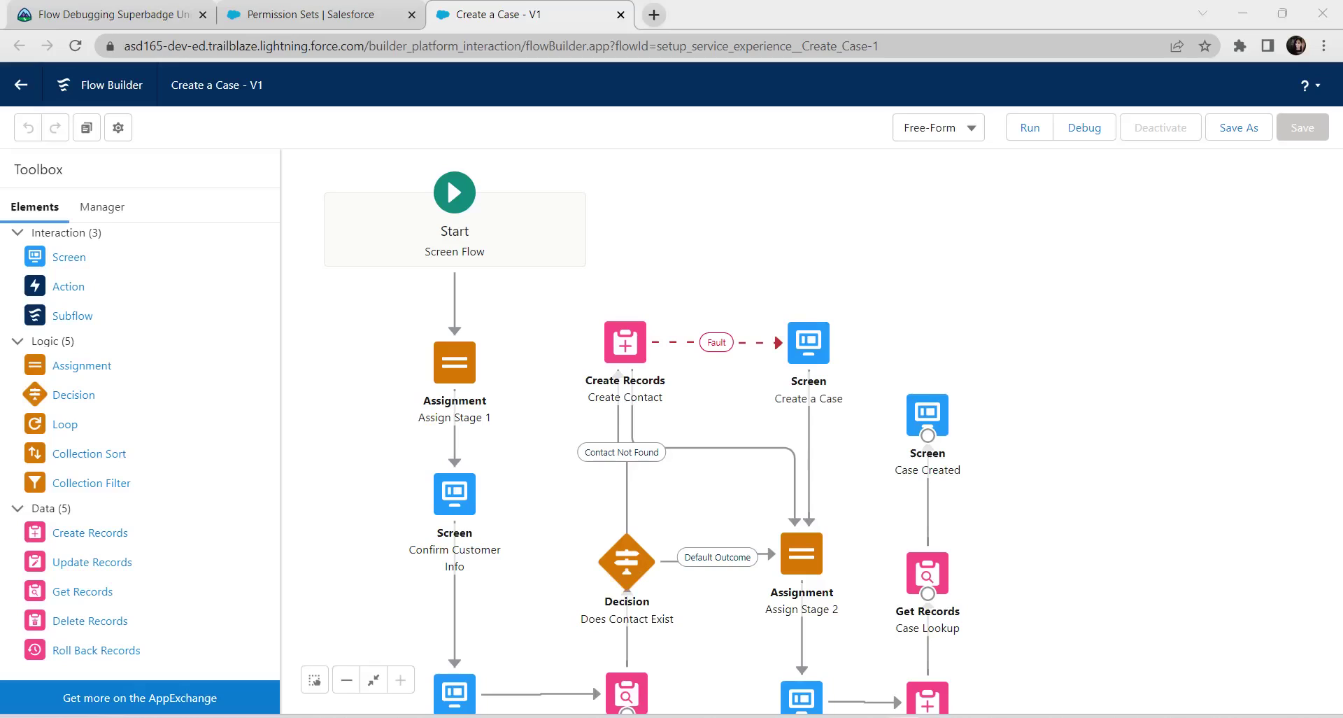
pyautogui.click(1084, 127)
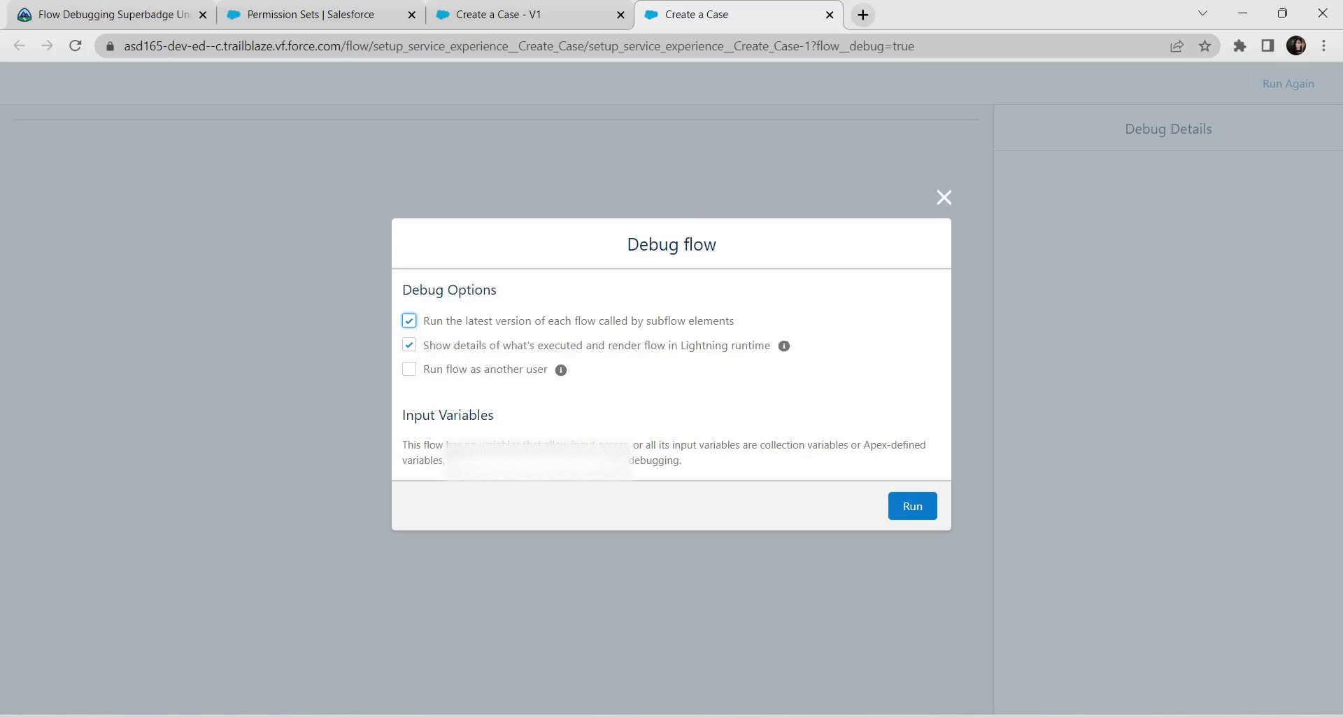
pyautogui.click(409, 368)
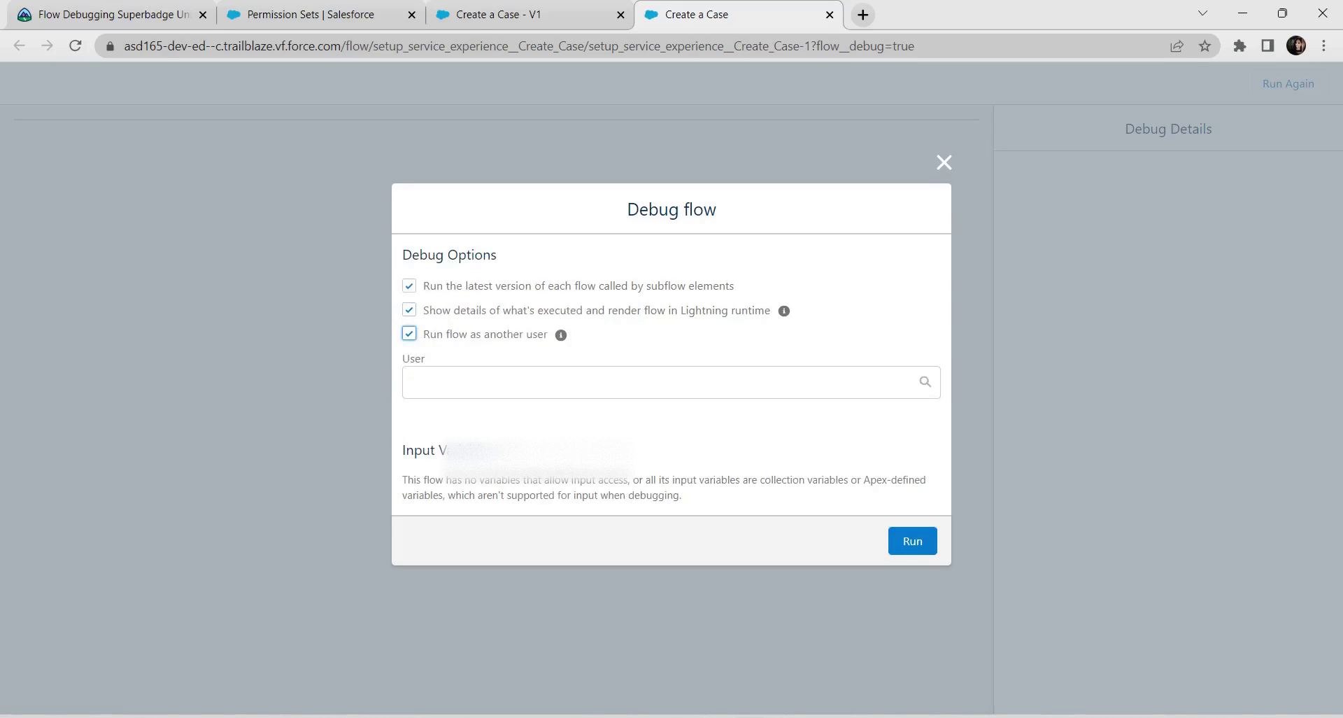
pyautogui.click(670, 381)
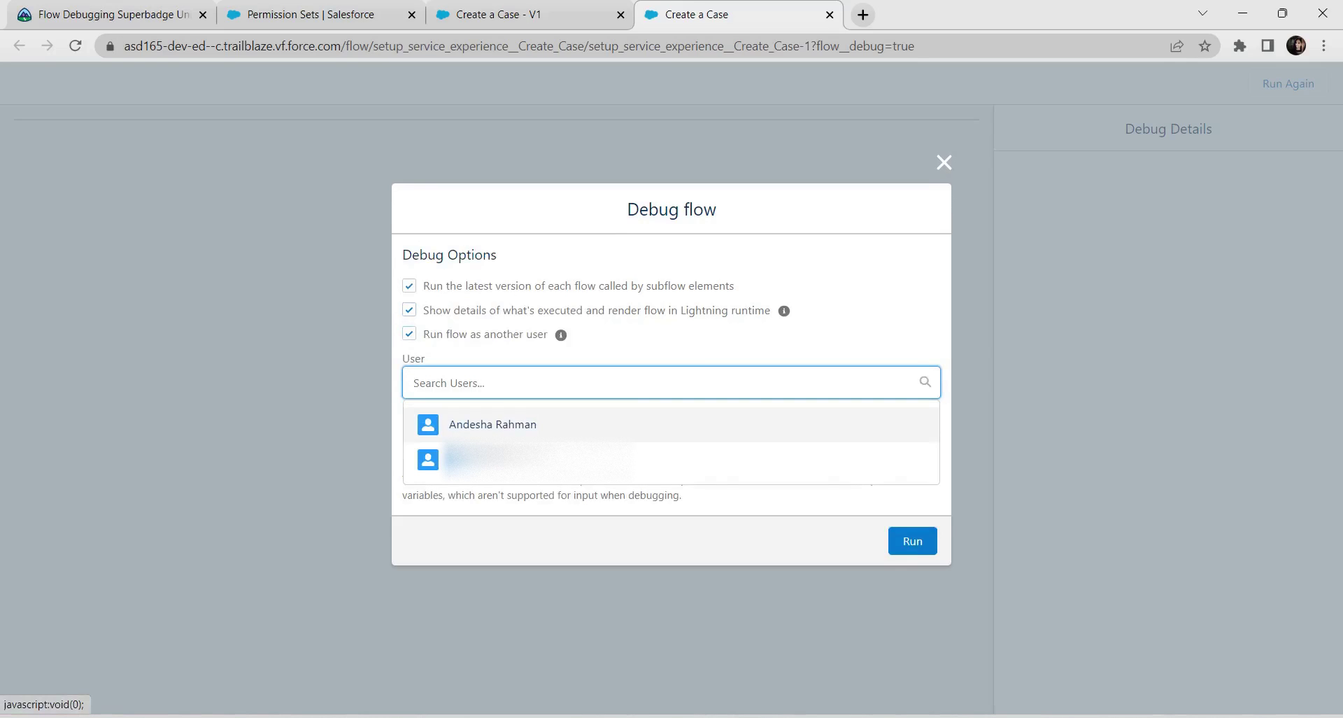
pyautogui.click(492, 424)
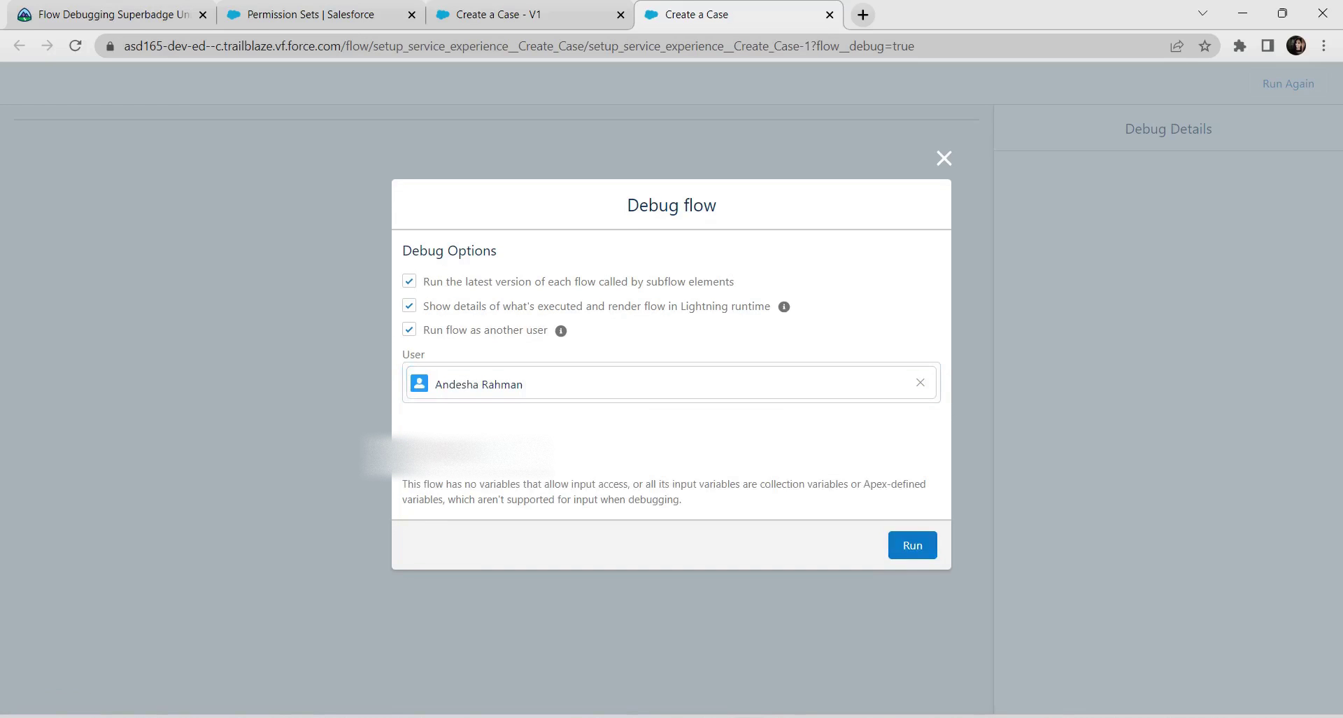
pyautogui.click(912, 545)
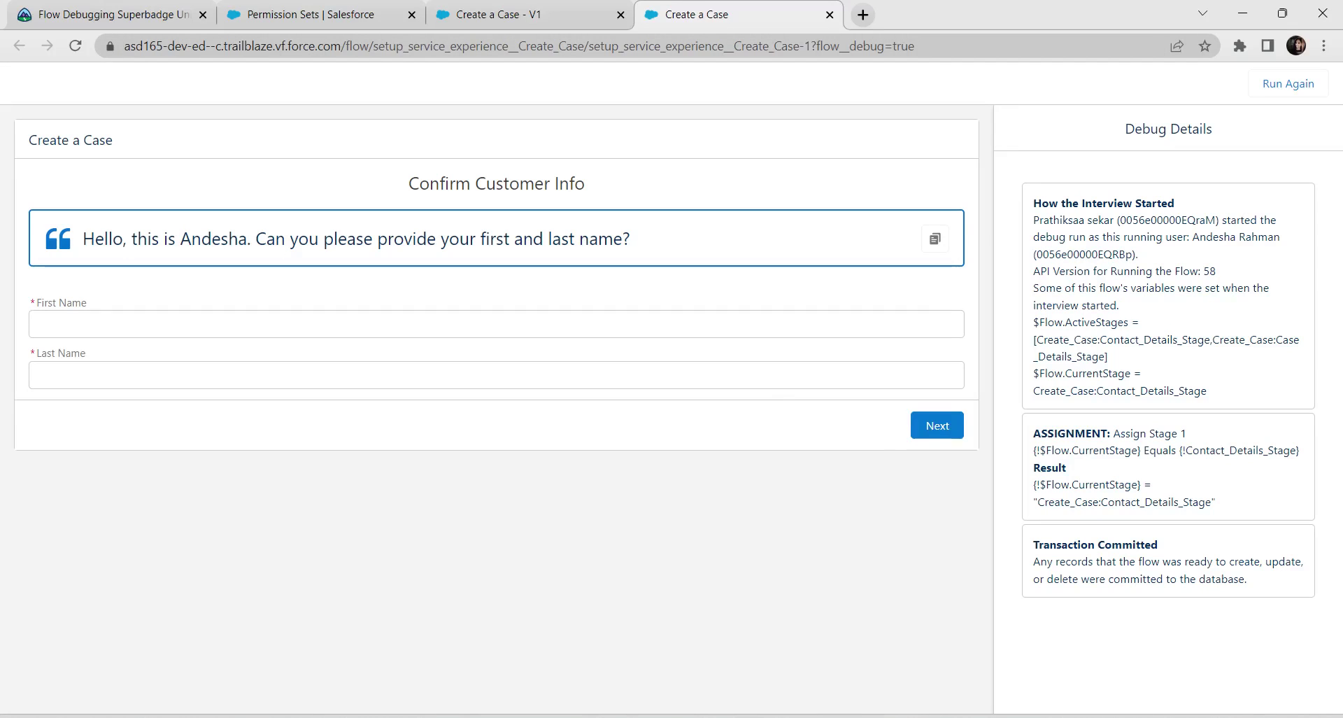
# Step: Switch to the Trailhead superbadge page and check the "Case 3709: Flow User Experience" challenge
pyautogui.click(112, 14)
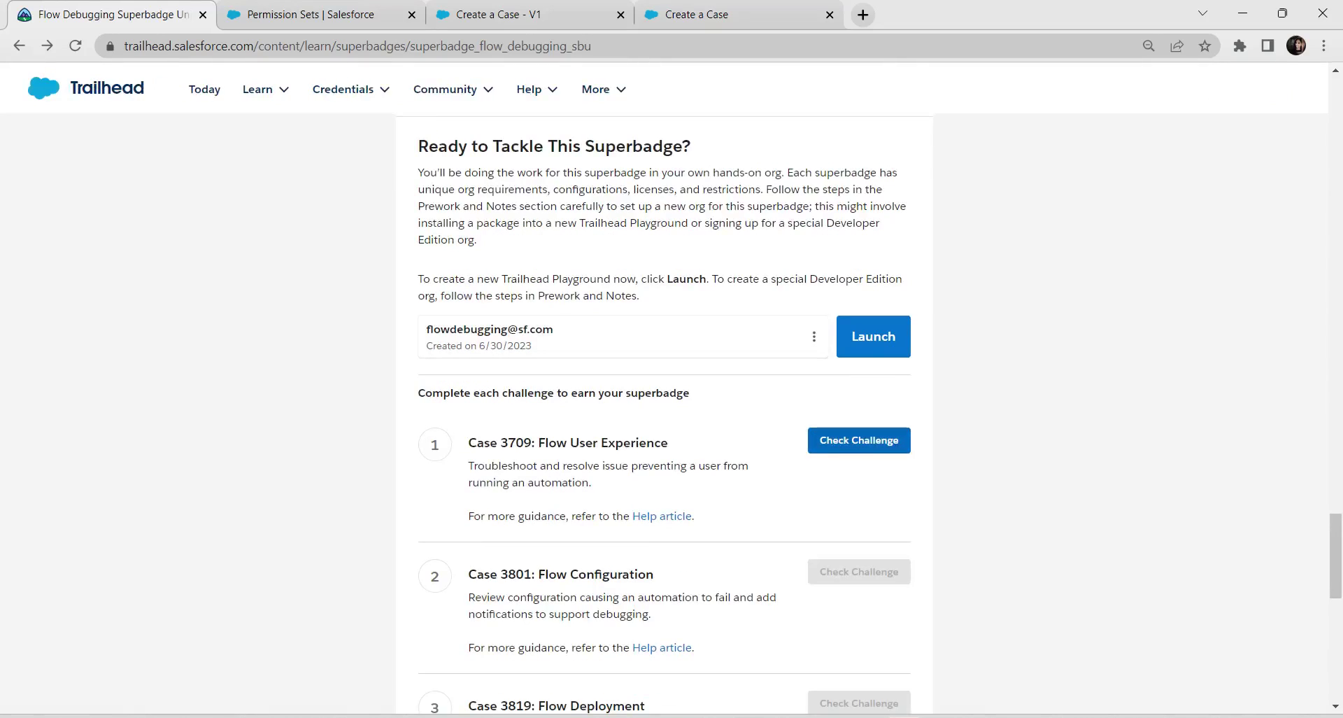
pyautogui.click(859, 440)
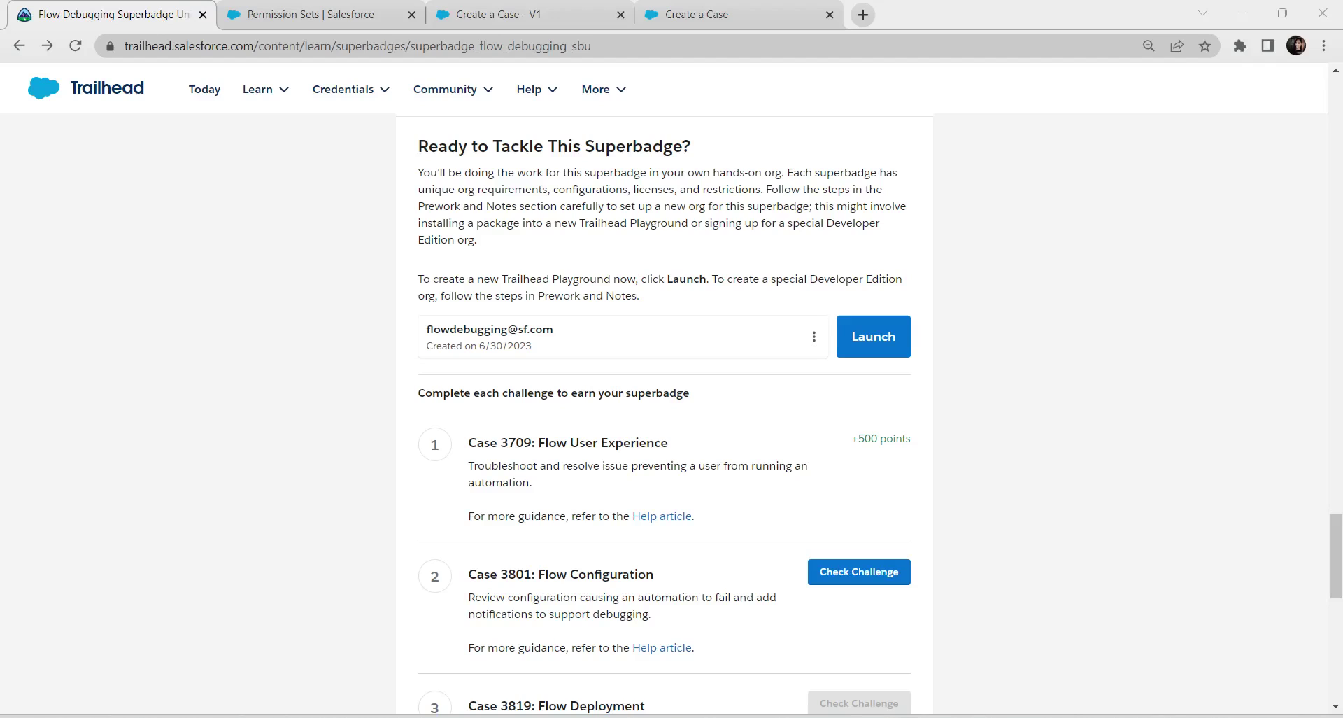
pyautogui.scroll(-3, 664, 413)
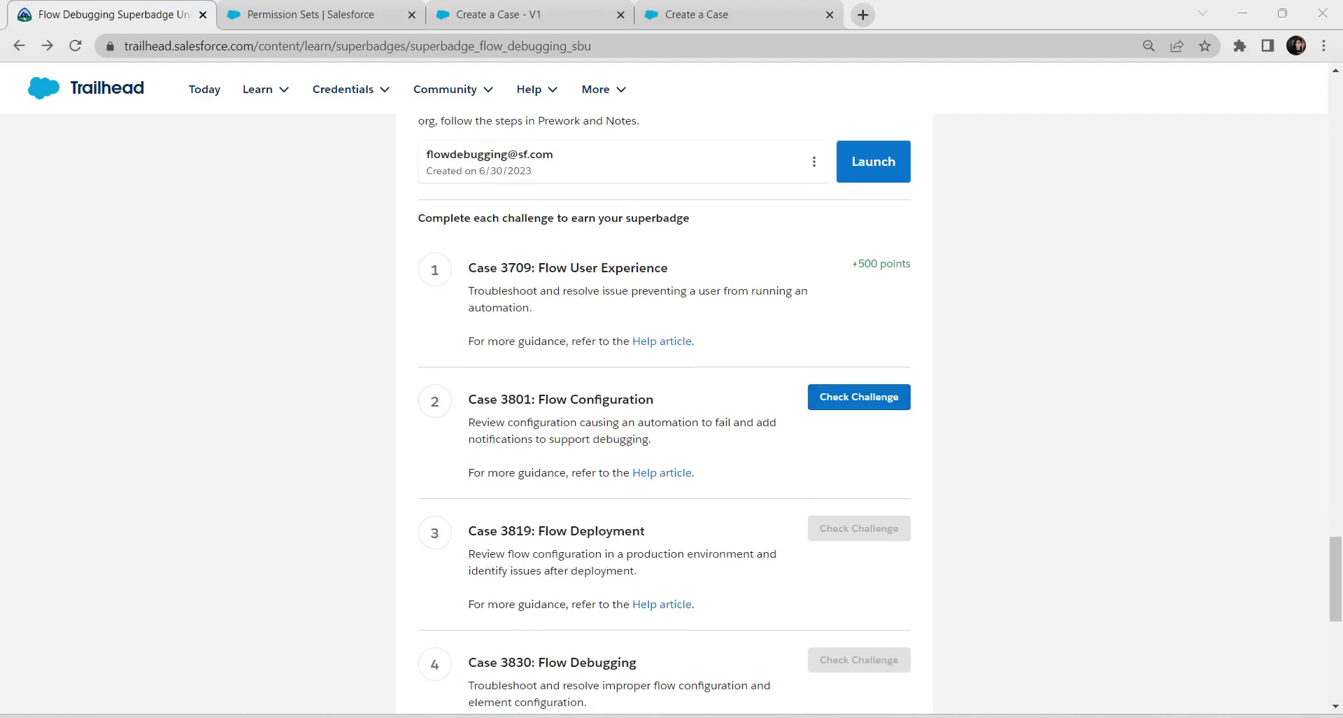
# Step: Return to Salesforce Setup, search it for "flow", and open the Flows list
pyautogui.click(311, 14)
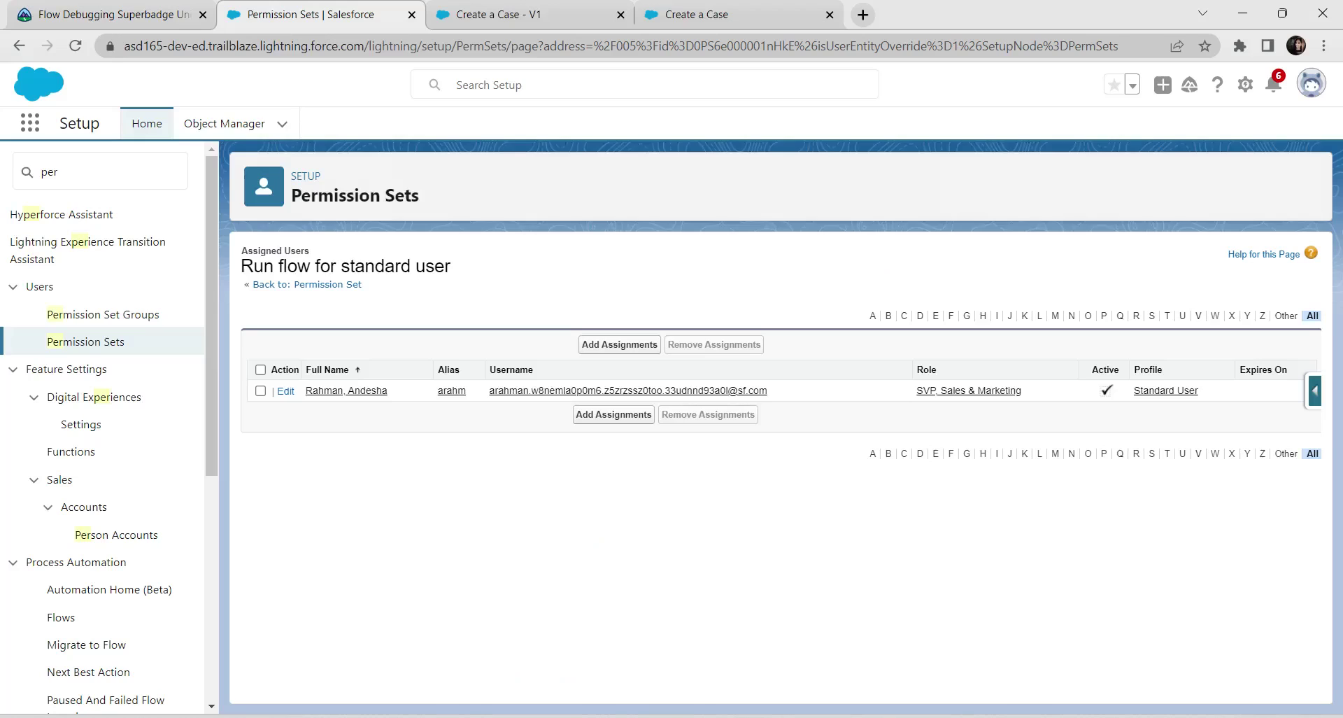
pyautogui.click(58, 172)
pyautogui.hotkey('ctrl', 'a')
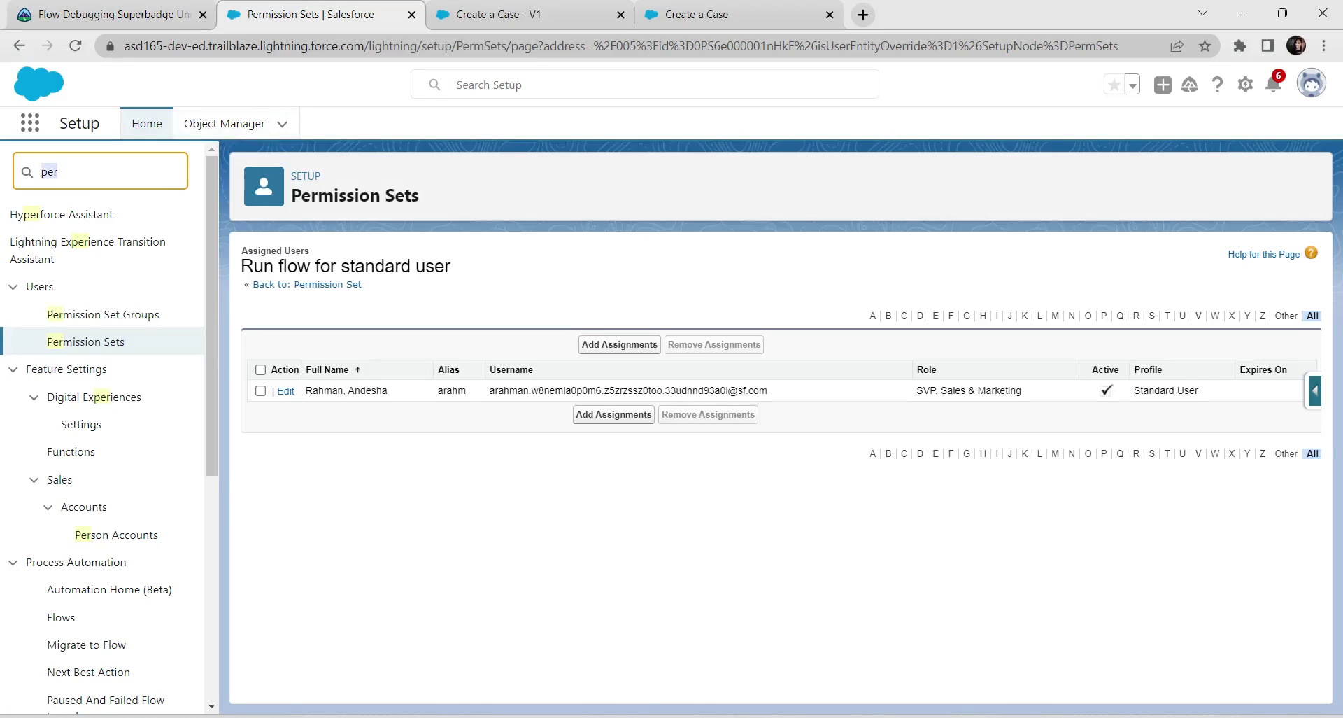
pyautogui.press('BackSpace')
pyautogui.write('f')
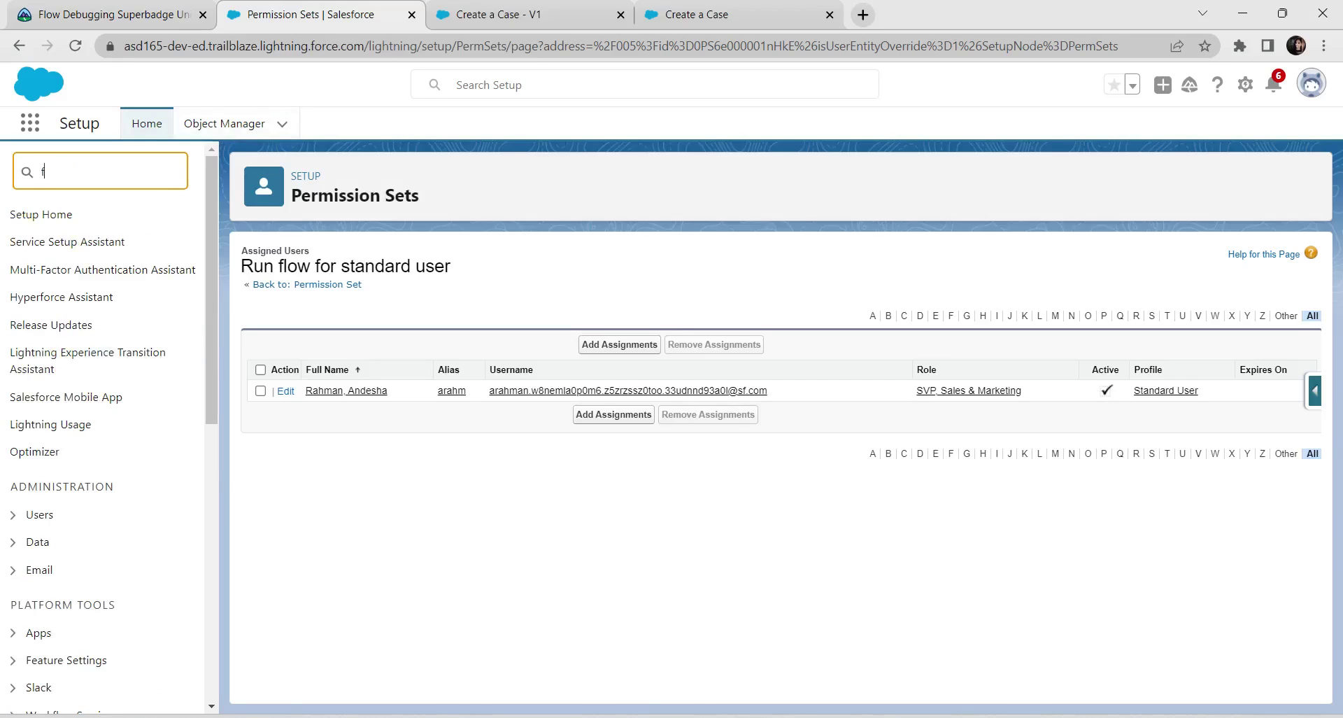
pyautogui.write('low')
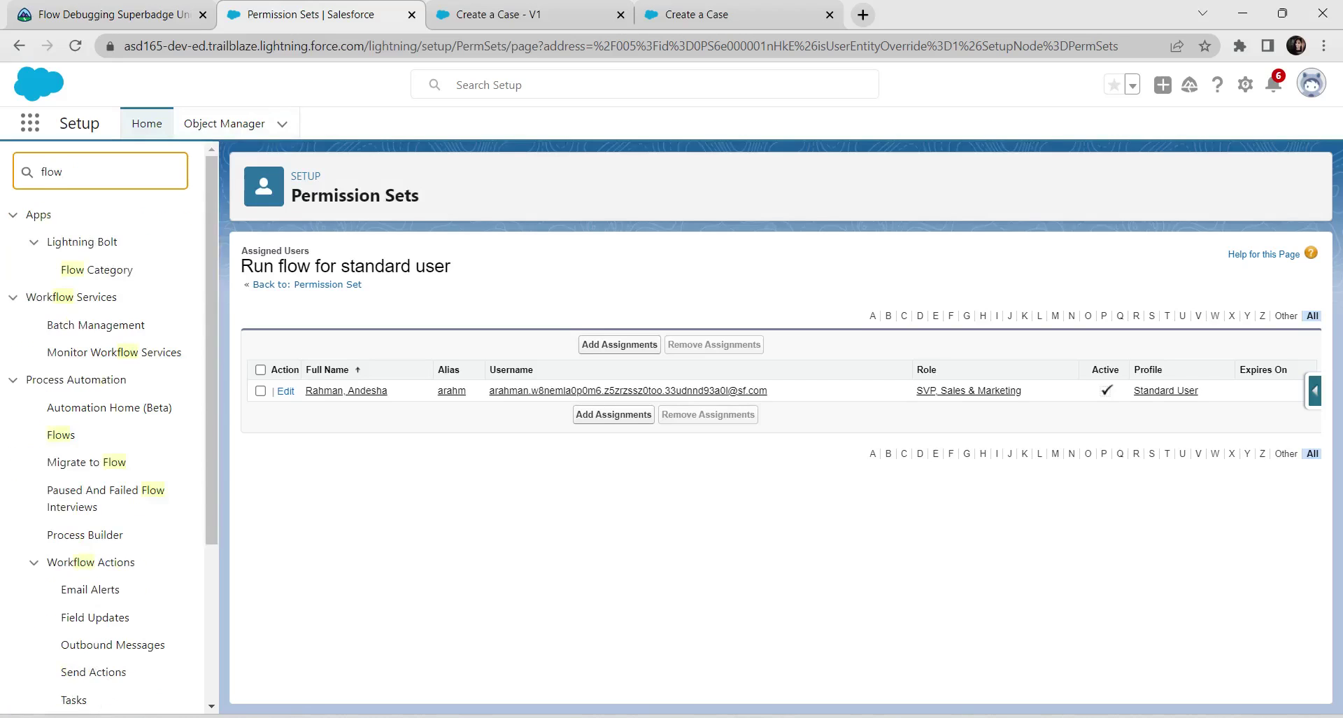
pyautogui.click(61, 434)
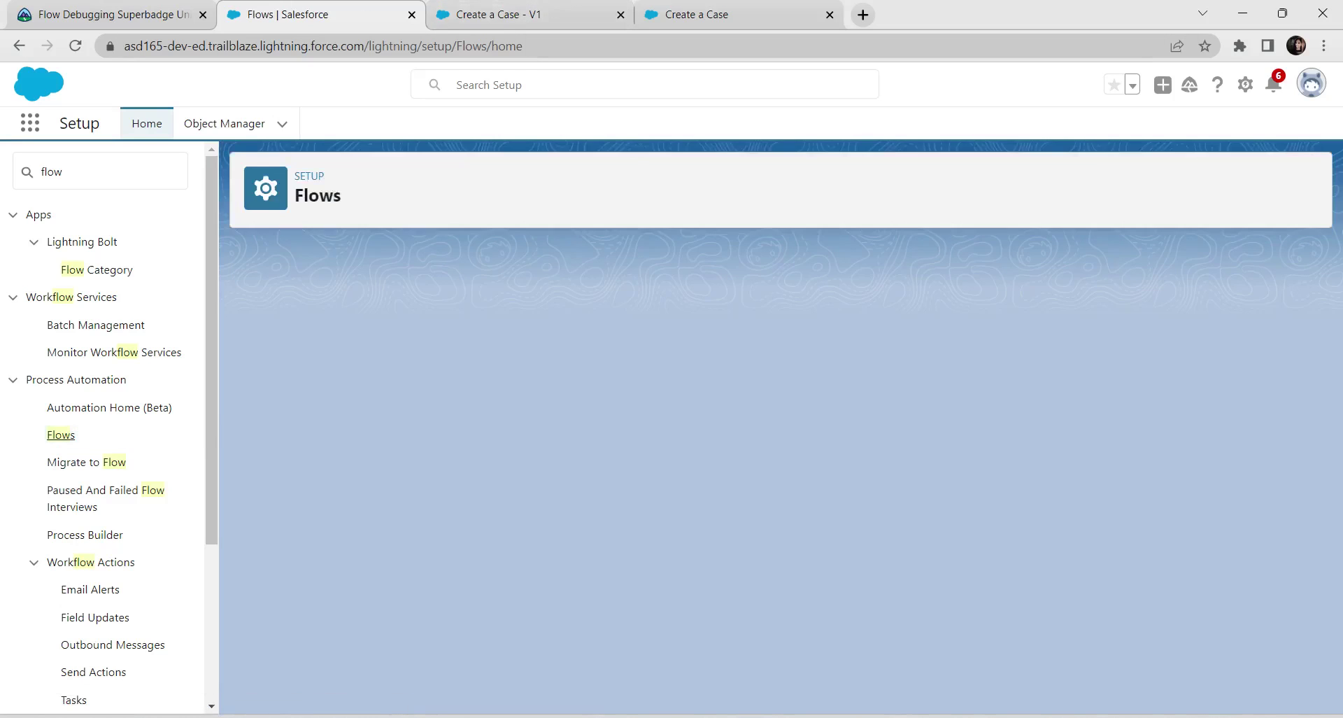
# Step: Find the Create Opportunity screen flow in the list and open it in Flow Builder
pyautogui.scroll(-10, 777, 532)
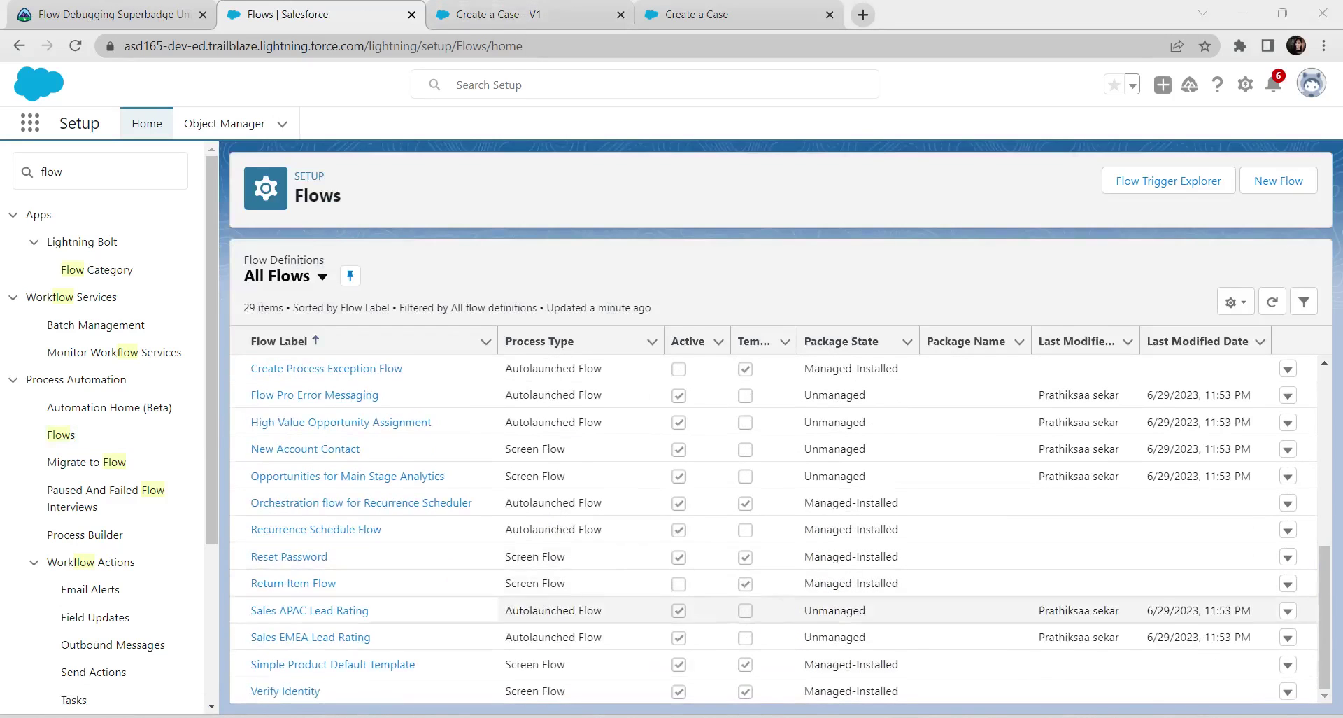
pyautogui.scroll(5, 354, 601)
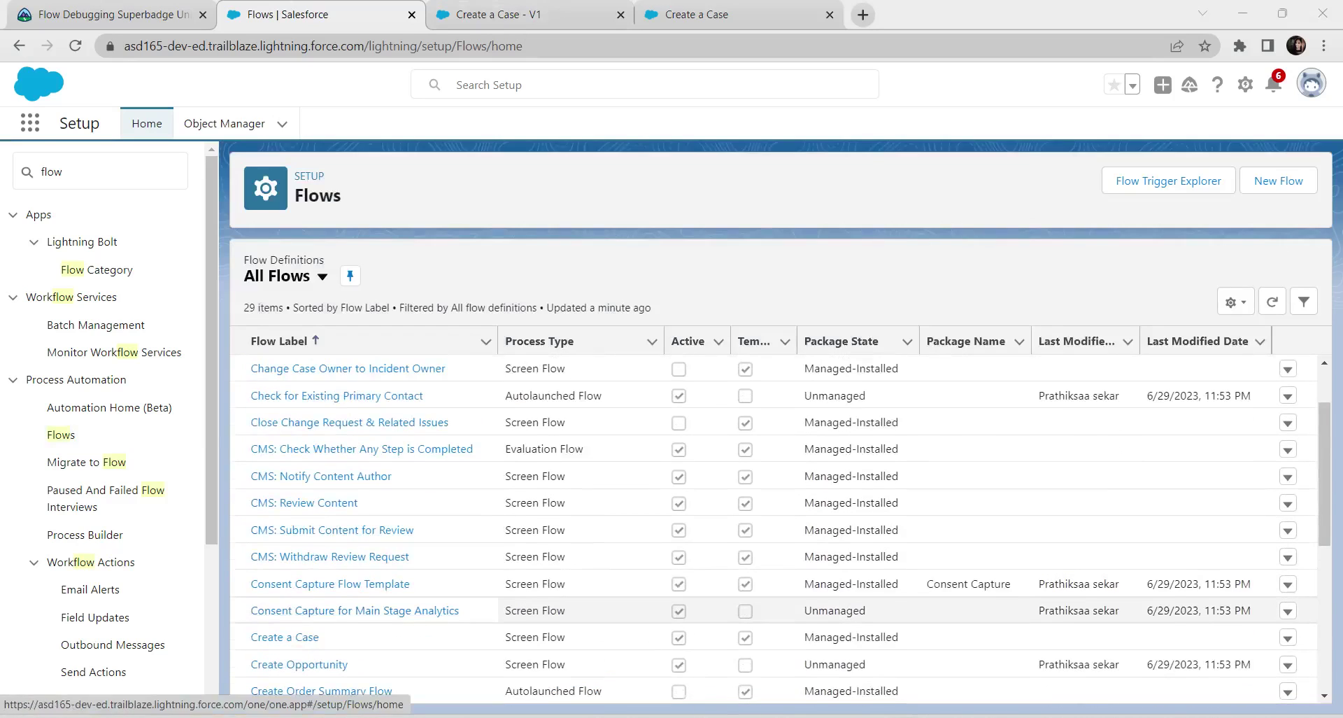
pyautogui.scroll(3, 355, 559)
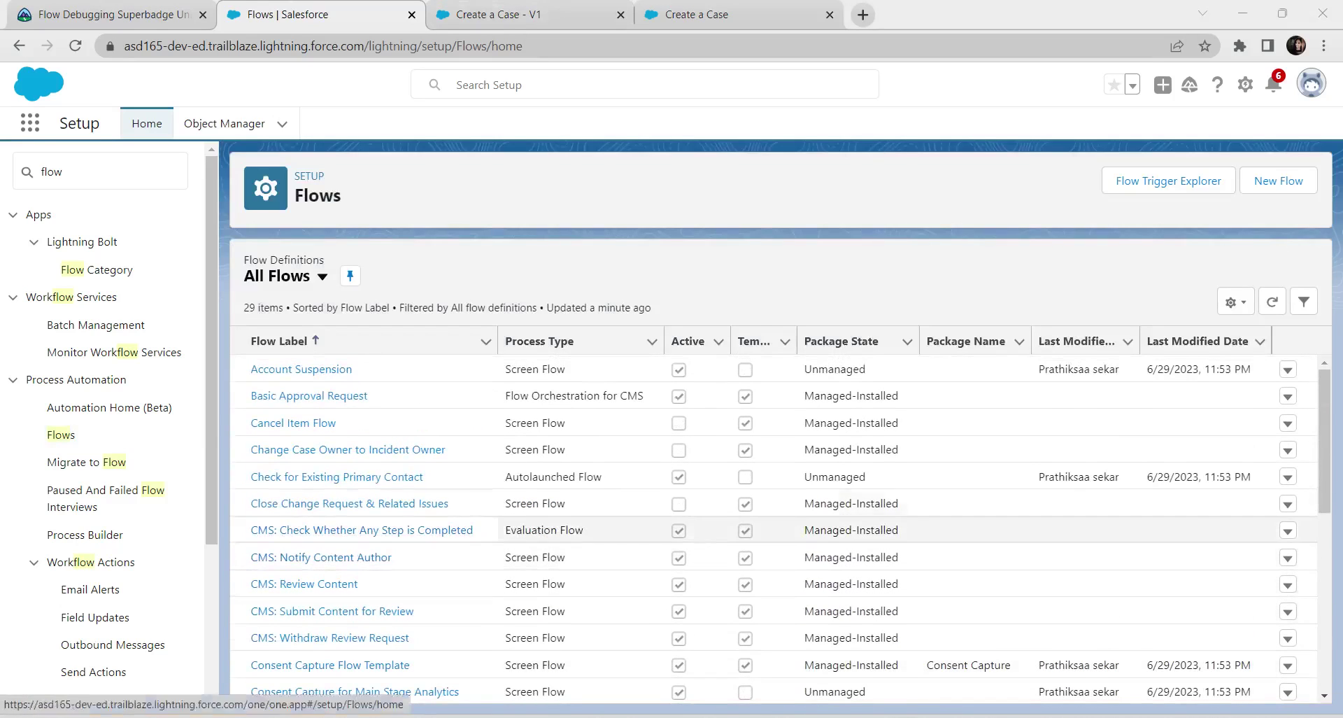
pyautogui.scroll(-3, 329, 637)
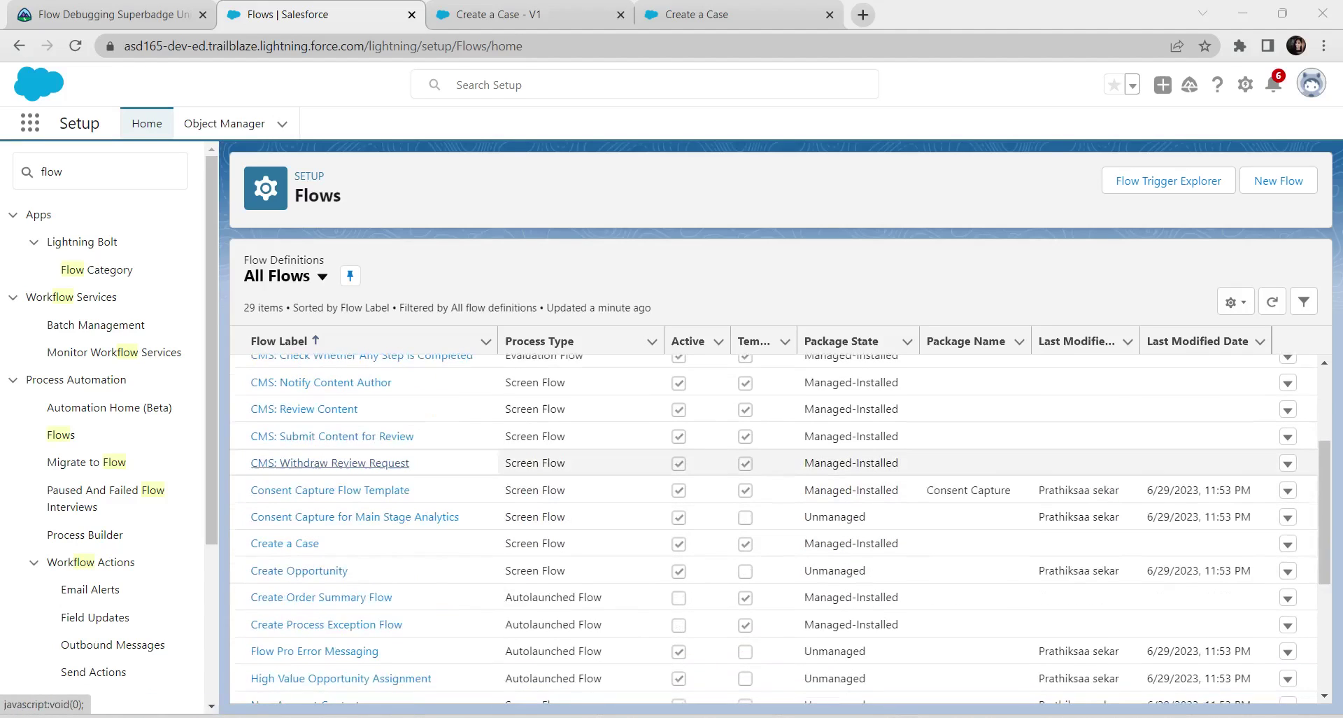
pyautogui.click(299, 570)
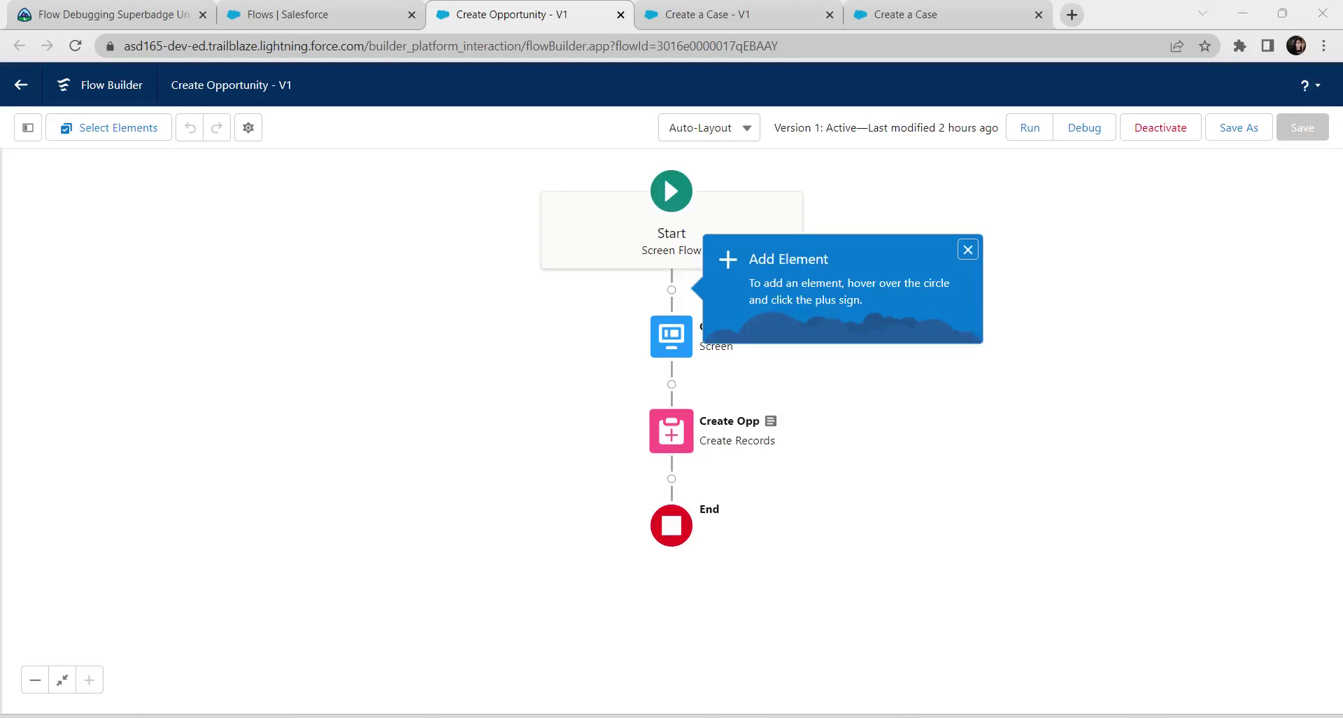
# Step: Edit the Create Opp element of the Create Opportunity flow and add the StageName field to its field values
pyautogui.click(672, 430)
pyautogui.click(671, 632)
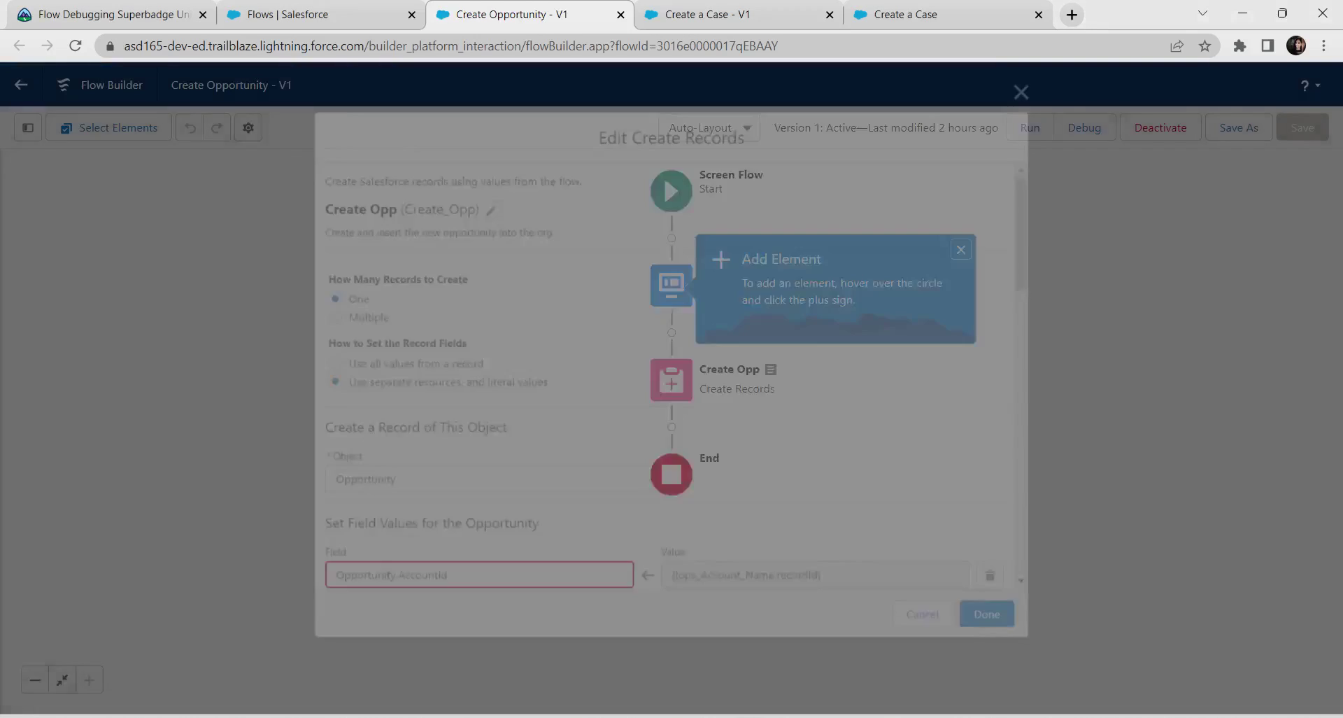
pyautogui.scroll(-15, 670, 374)
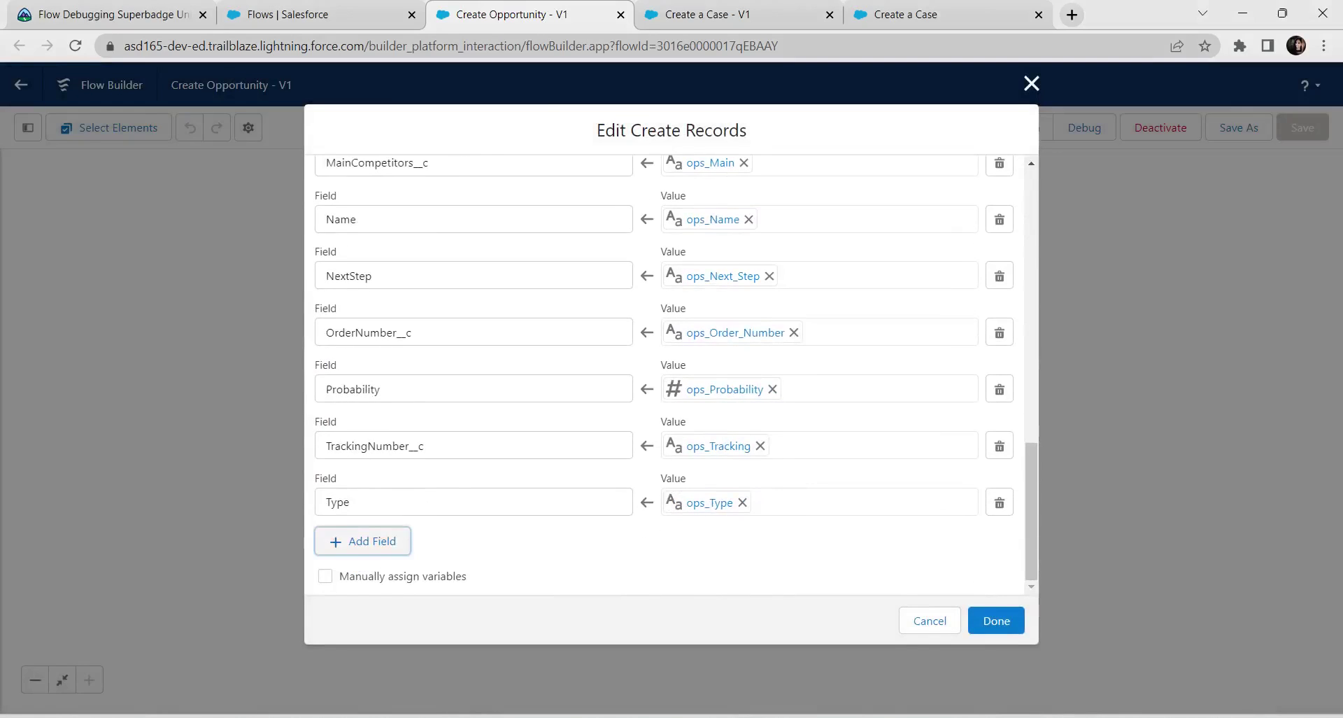
pyautogui.click(362, 541)
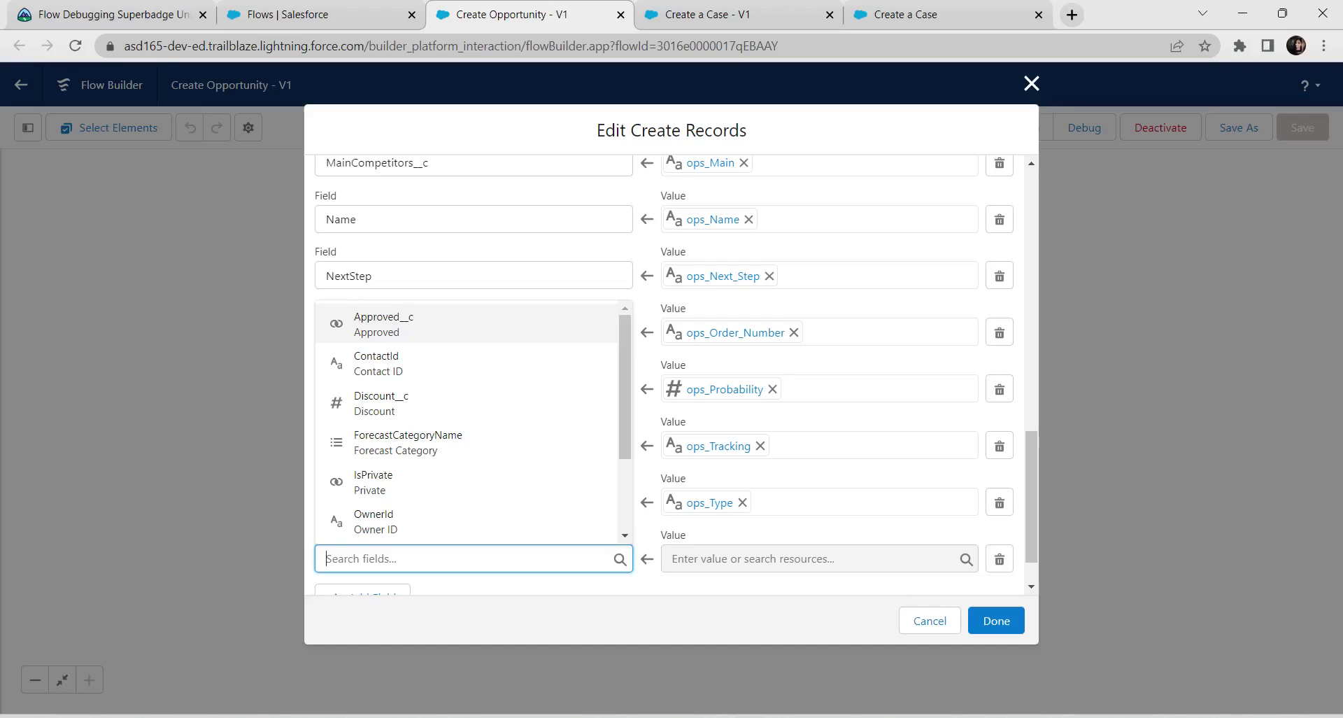
pyautogui.write('sta')
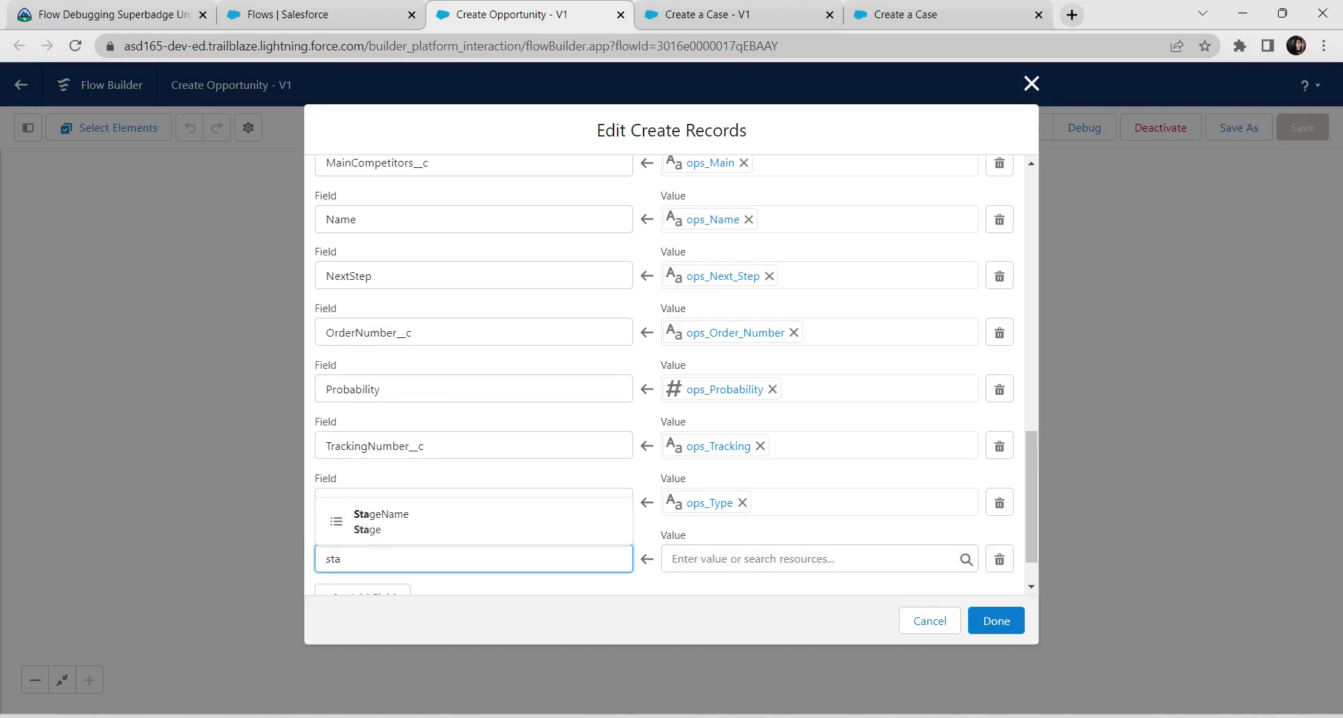
pyautogui.click(380, 522)
pyautogui.click(752, 558)
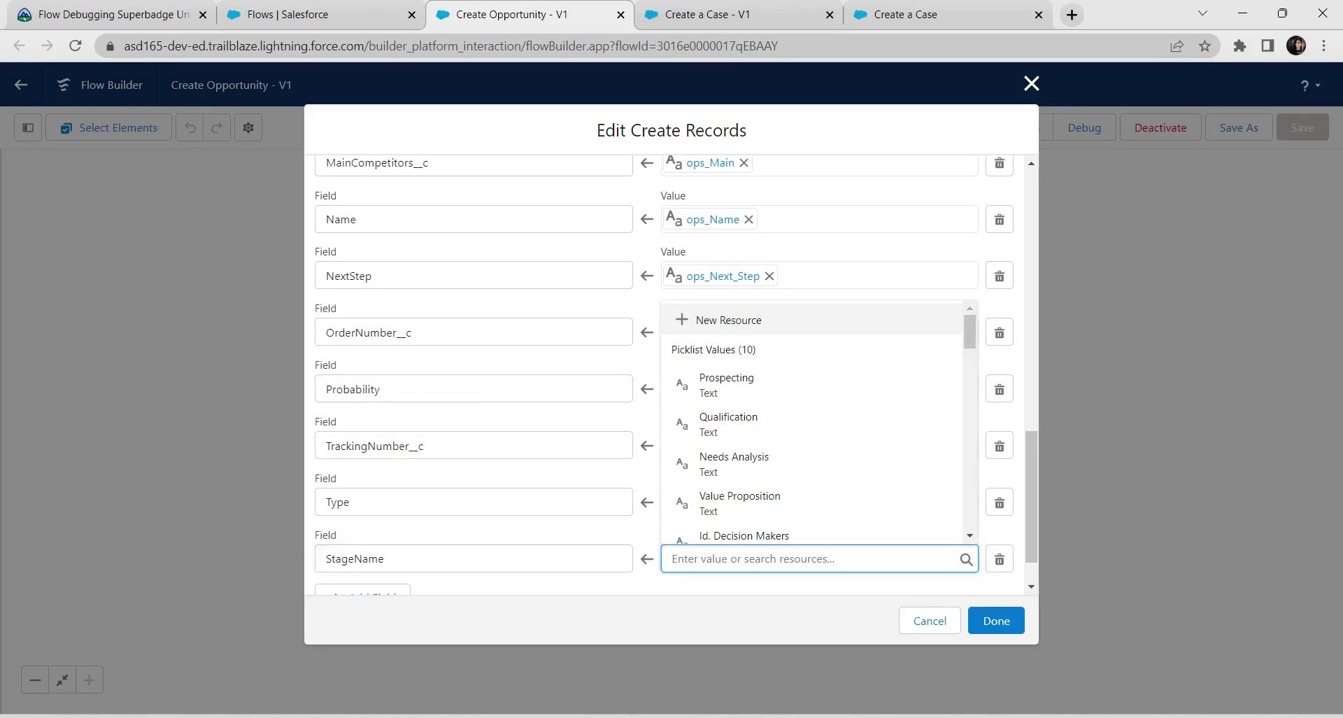
pyautogui.write('opp')
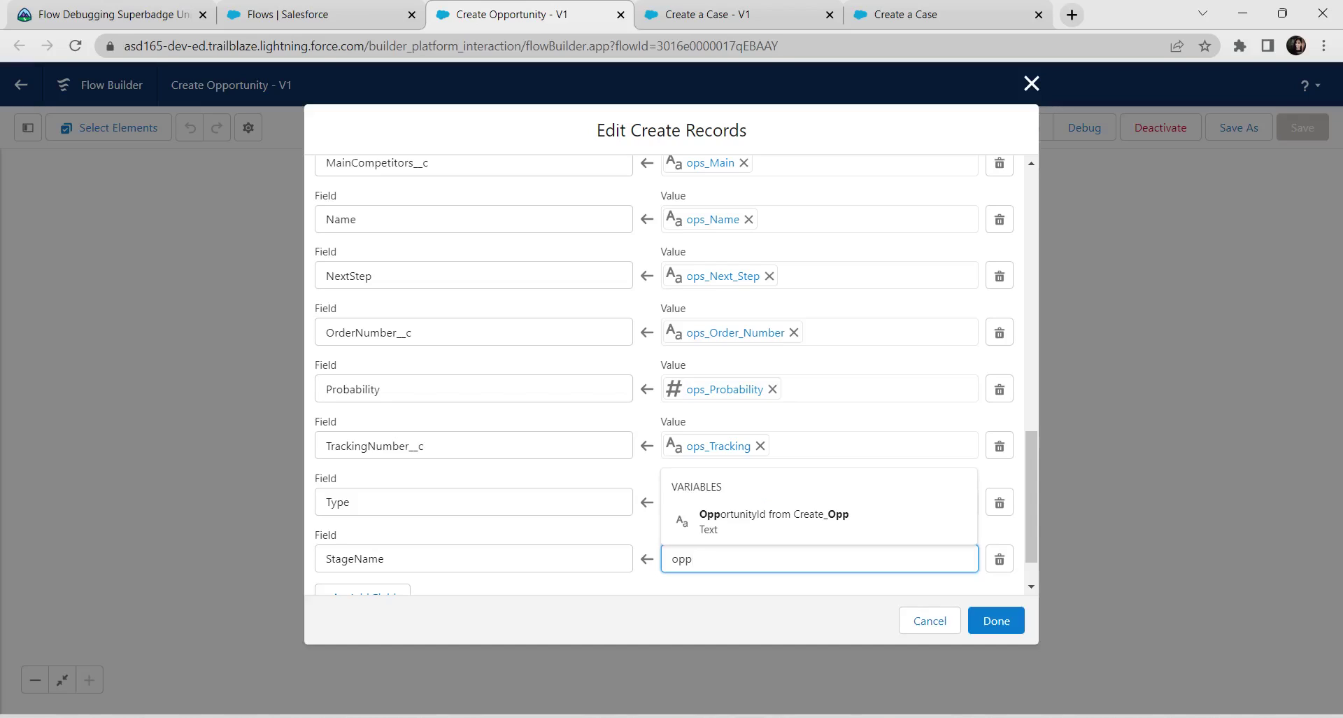
pyautogui.press('BackSpace')
pyautogui.press('BackSpace')
pyautogui.press('BackSpace')
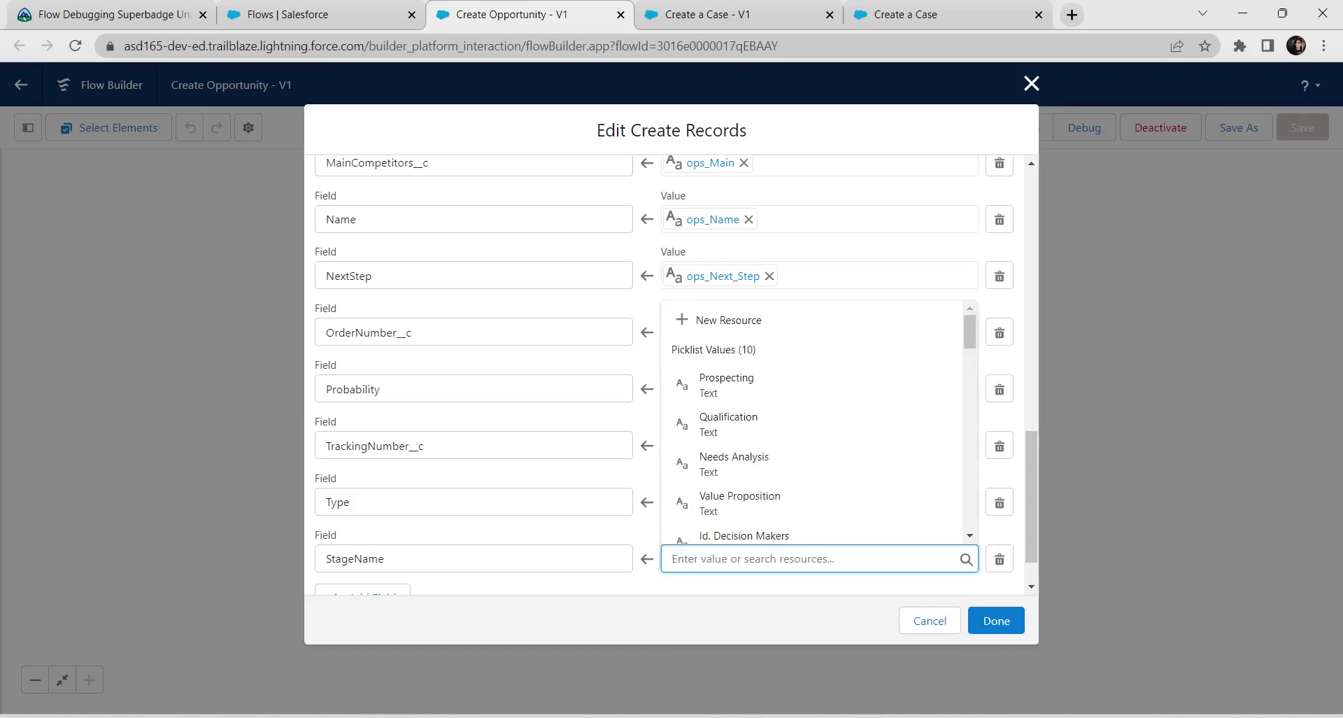
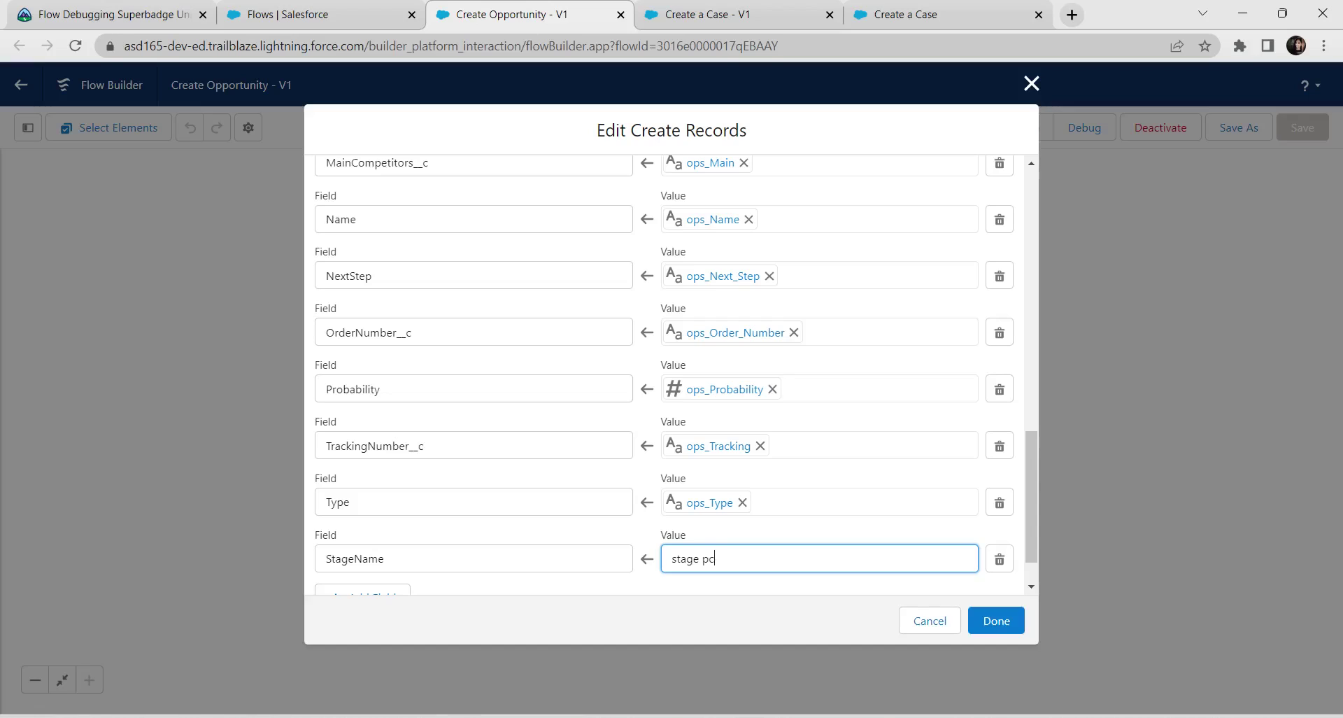
# Step: Look through the available picklist values, constants, screen components and variables for a stage resource to assign to StageName
pyautogui.press('Down')
pyautogui.press('Down')
pyautogui.press('Down')
pyautogui.press('Down')
pyautogui.press('Down')
pyautogui.press('Down')
pyautogui.press('Down')
pyautogui.press('Down')
pyautogui.press('Down')
pyautogui.press('Down')
pyautogui.press('Down')
pyautogui.press('Down')
pyautogui.press('Down')
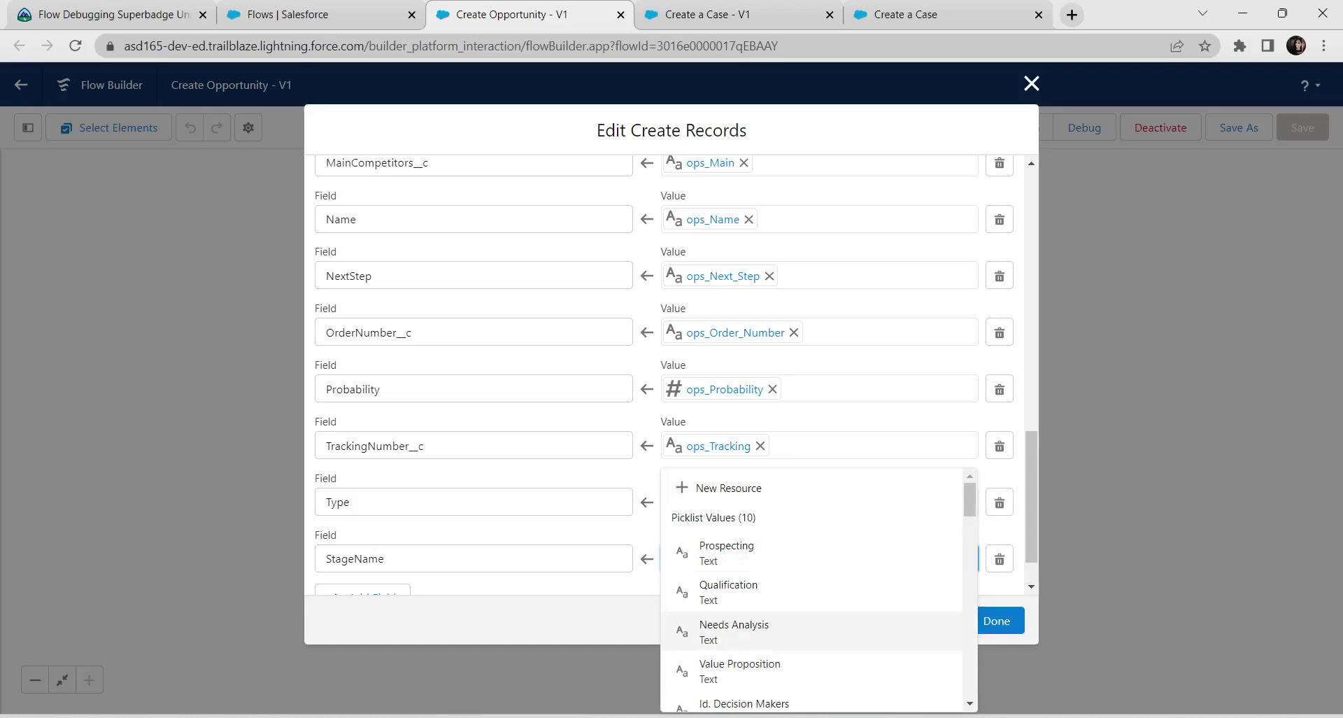
pyautogui.press('Down')
pyautogui.press('Down')
pyautogui.press('Down')
pyautogui.press('Down')
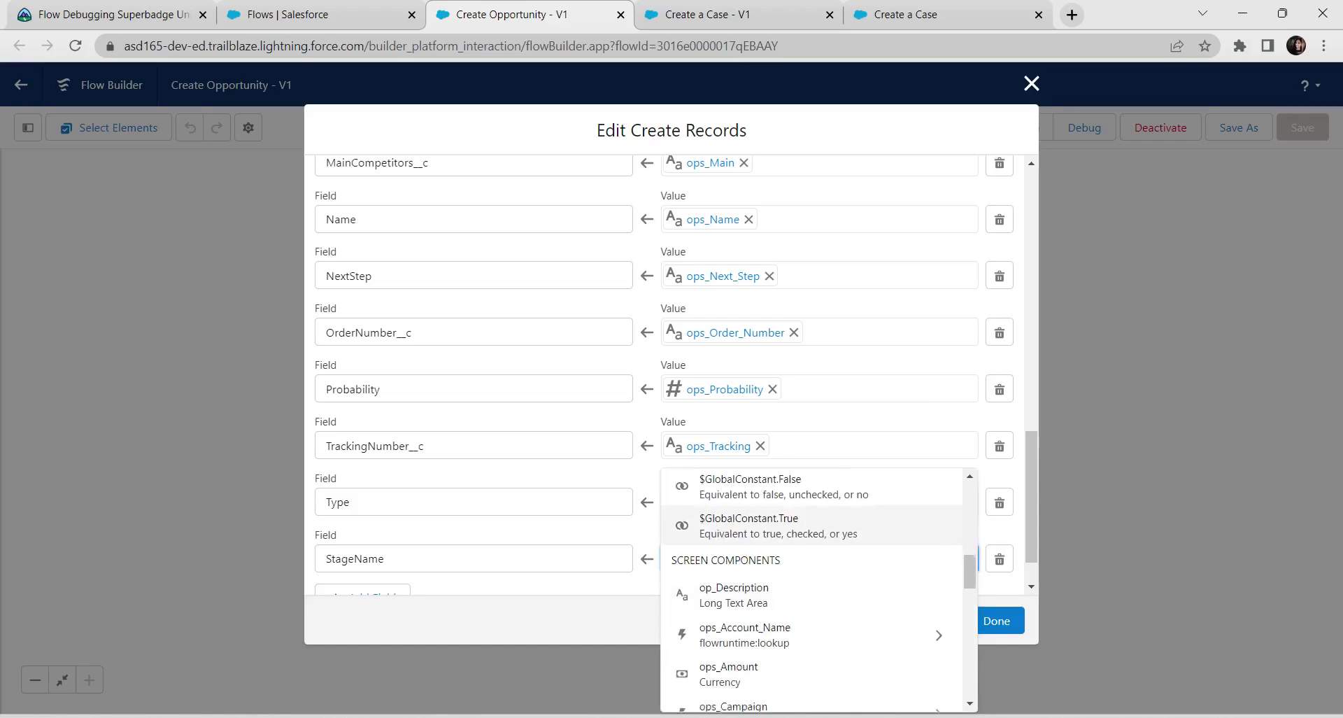
pyautogui.press('Down')
pyautogui.press('Down')
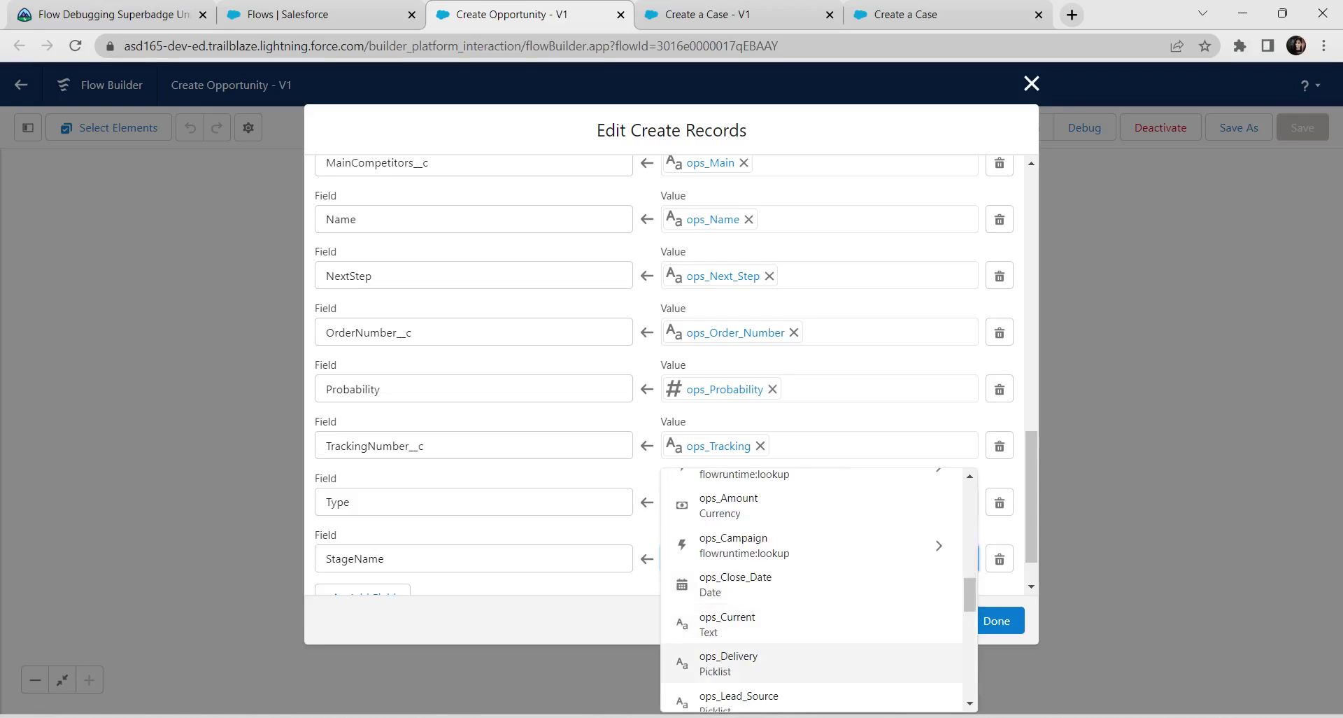
pyautogui.press('Down')
pyautogui.press('Down')
pyautogui.press('Down')
pyautogui.press('Down')
pyautogui.press('Down')
pyautogui.press('Down')
pyautogui.press('Down')
pyautogui.press('Down')
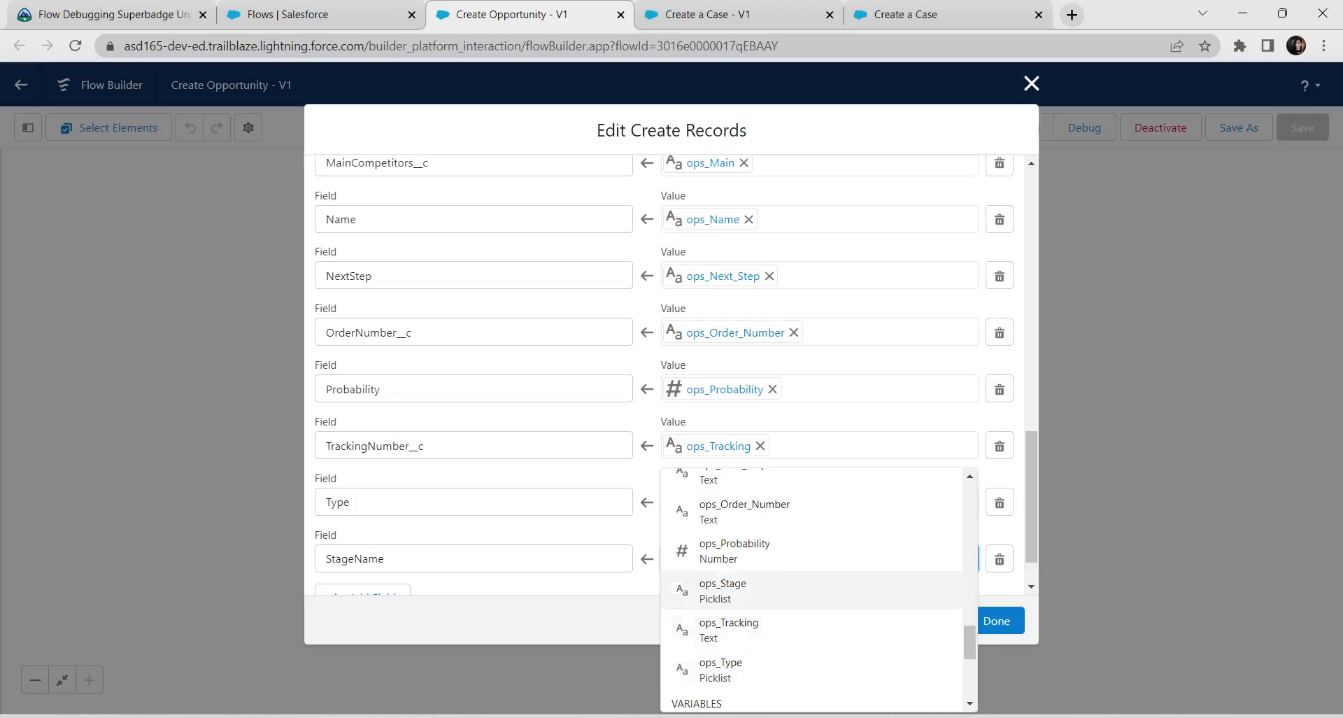
pyautogui.press('Down')
pyautogui.press('Down')
pyautogui.press('Down')
pyautogui.press('Down')
pyautogui.press('Down')
pyautogui.press('Down')
pyautogui.press('Down')
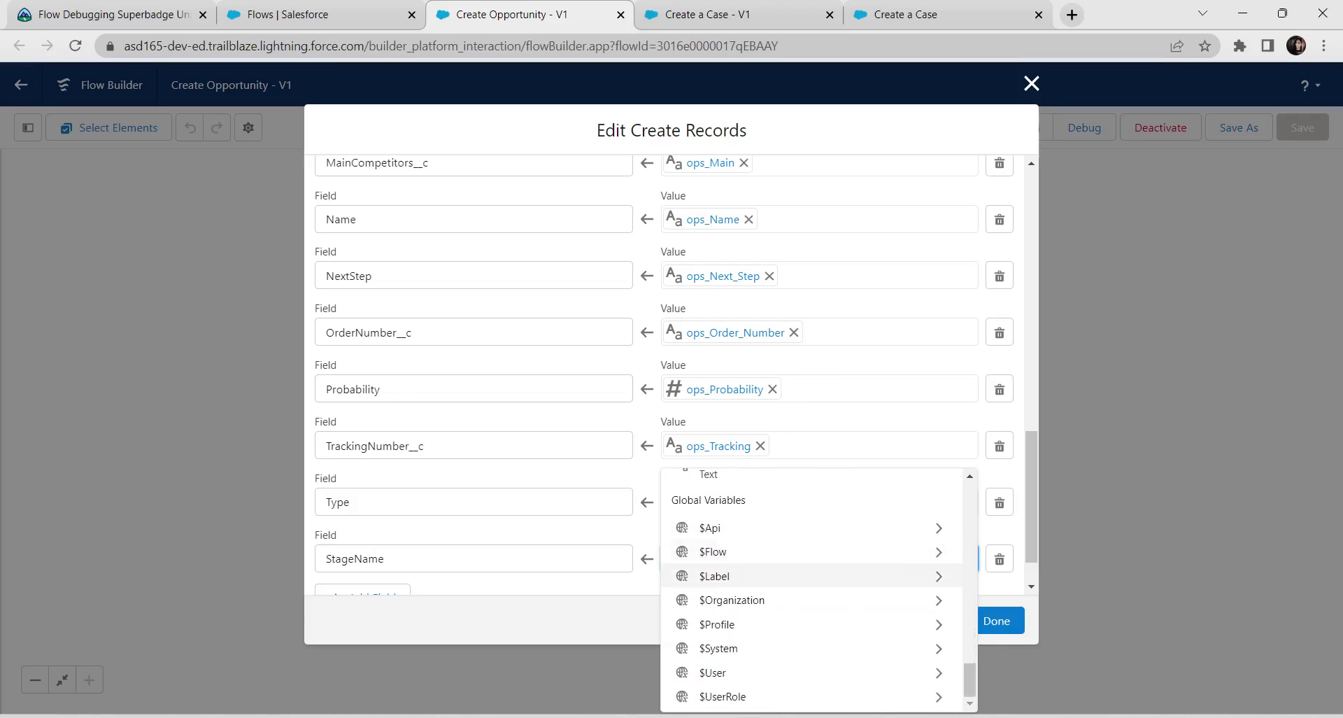
pyautogui.press('Up')
pyautogui.press('Up')
pyautogui.press('Up')
pyautogui.press('Up')
pyautogui.press('Up')
pyautogui.press('Up')
pyautogui.press('Up')
pyautogui.press('Up')
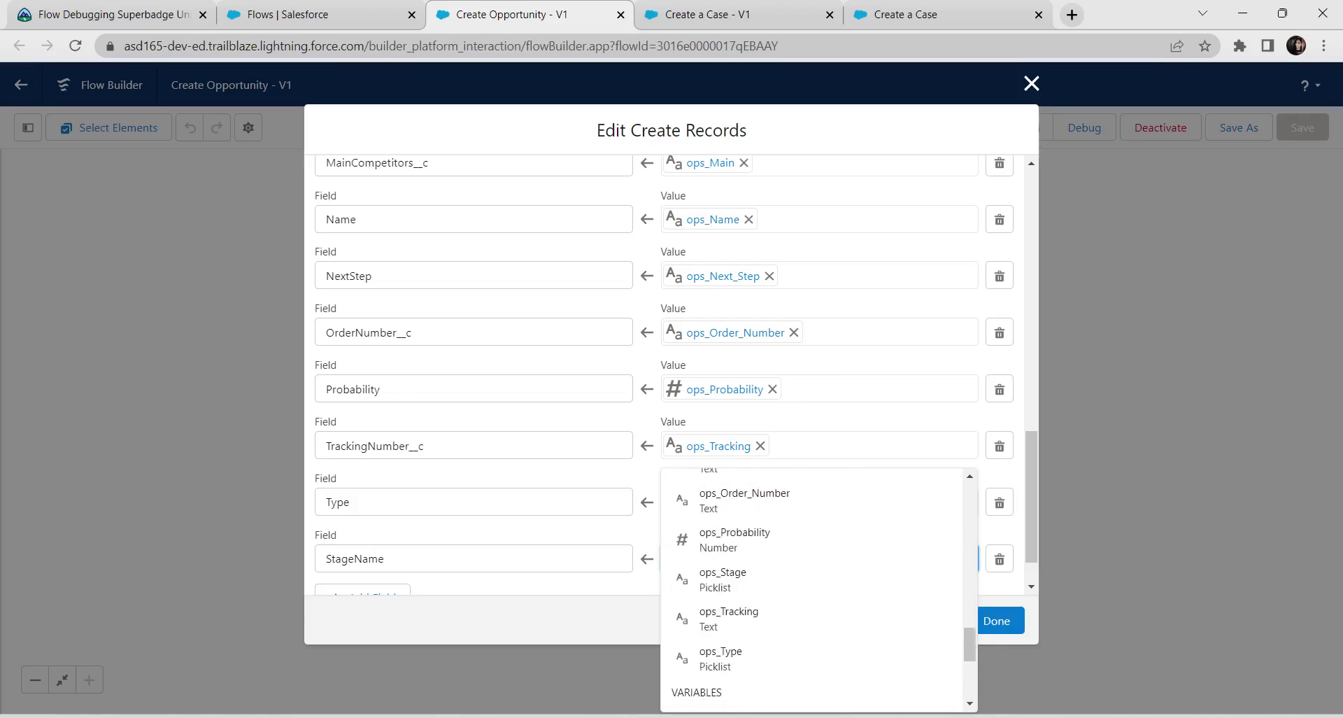
pyautogui.press('Up')
pyautogui.press('Up')
pyautogui.press('Up')
pyautogui.press('Up')
pyautogui.press('Up')
pyautogui.press('Up')
pyautogui.press('Up')
pyautogui.press('Up')
pyautogui.press('Up')
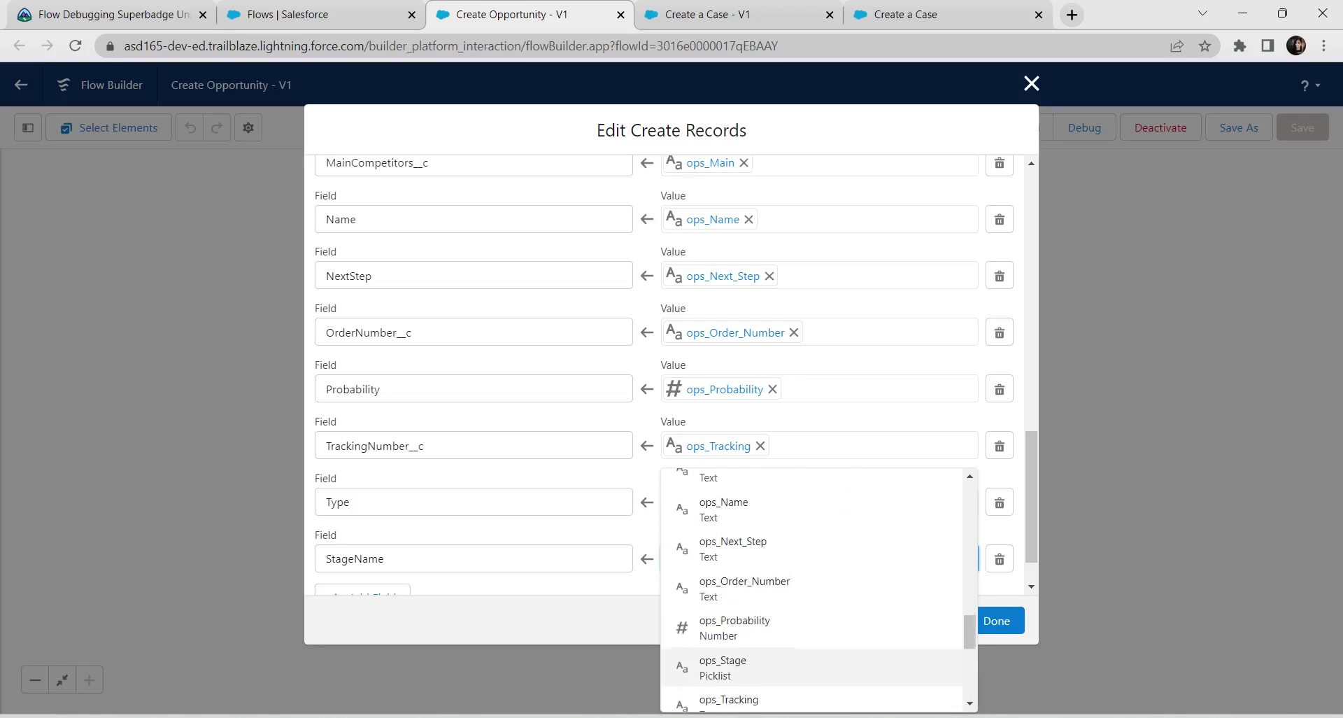
pyautogui.press('Up')
pyautogui.press('Up')
pyautogui.press('Up')
pyautogui.press('Up')
pyautogui.press('Up')
pyautogui.press('Up')
pyautogui.press('Up')
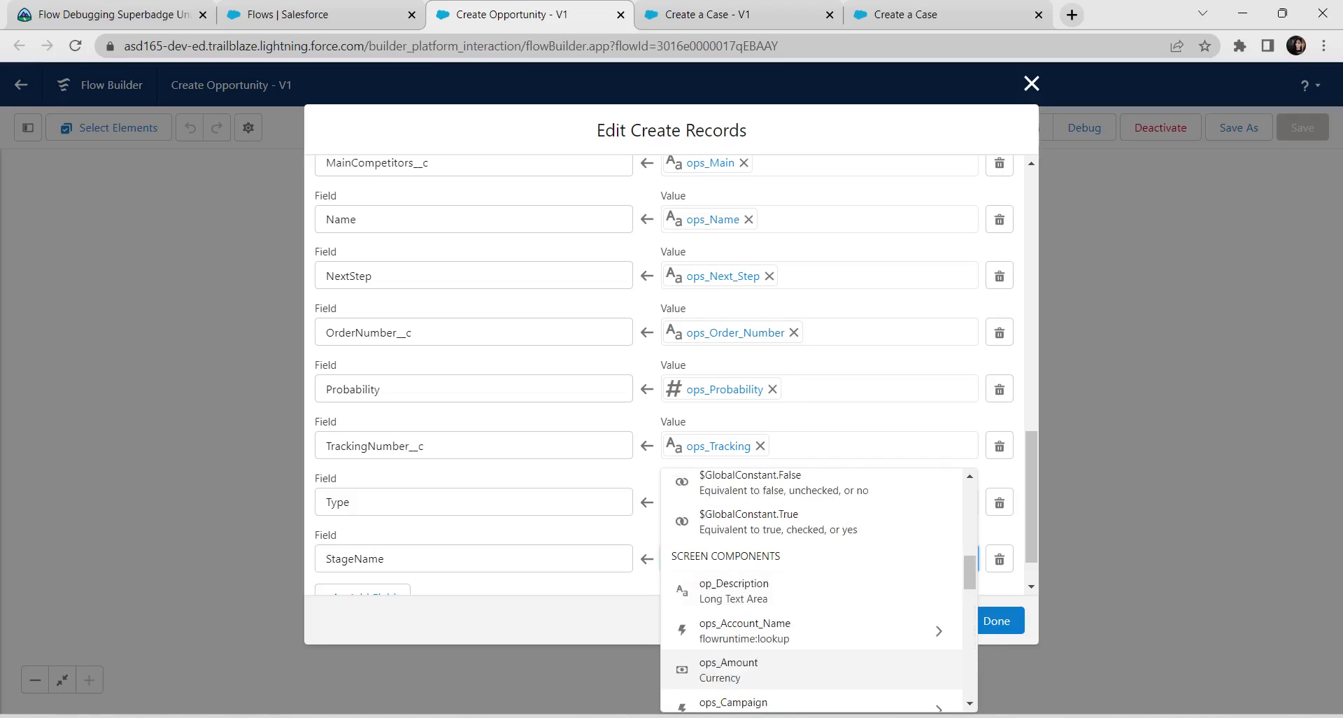
pyautogui.hotkey('alt', 'Tab')
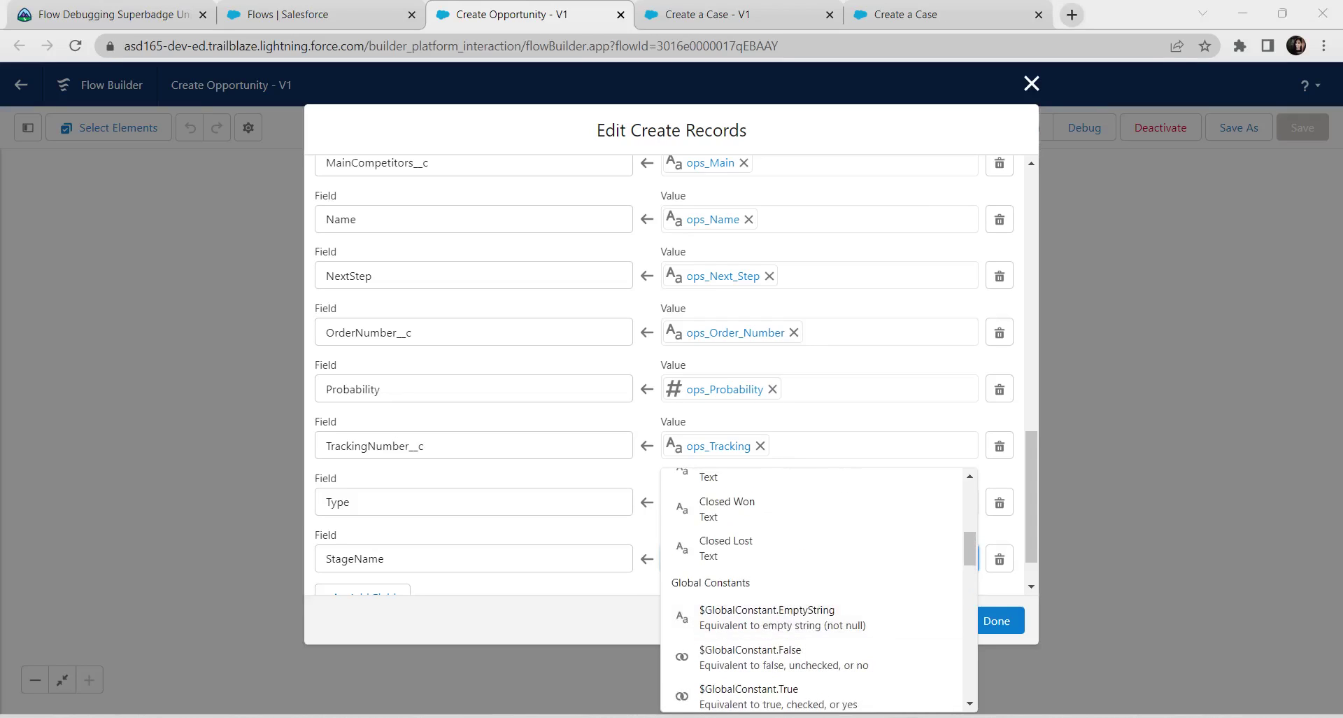
# Step: Assign the ops_Stage screen component as the StageName value and finish editing the Create Opp element
pyautogui.click(818, 558)
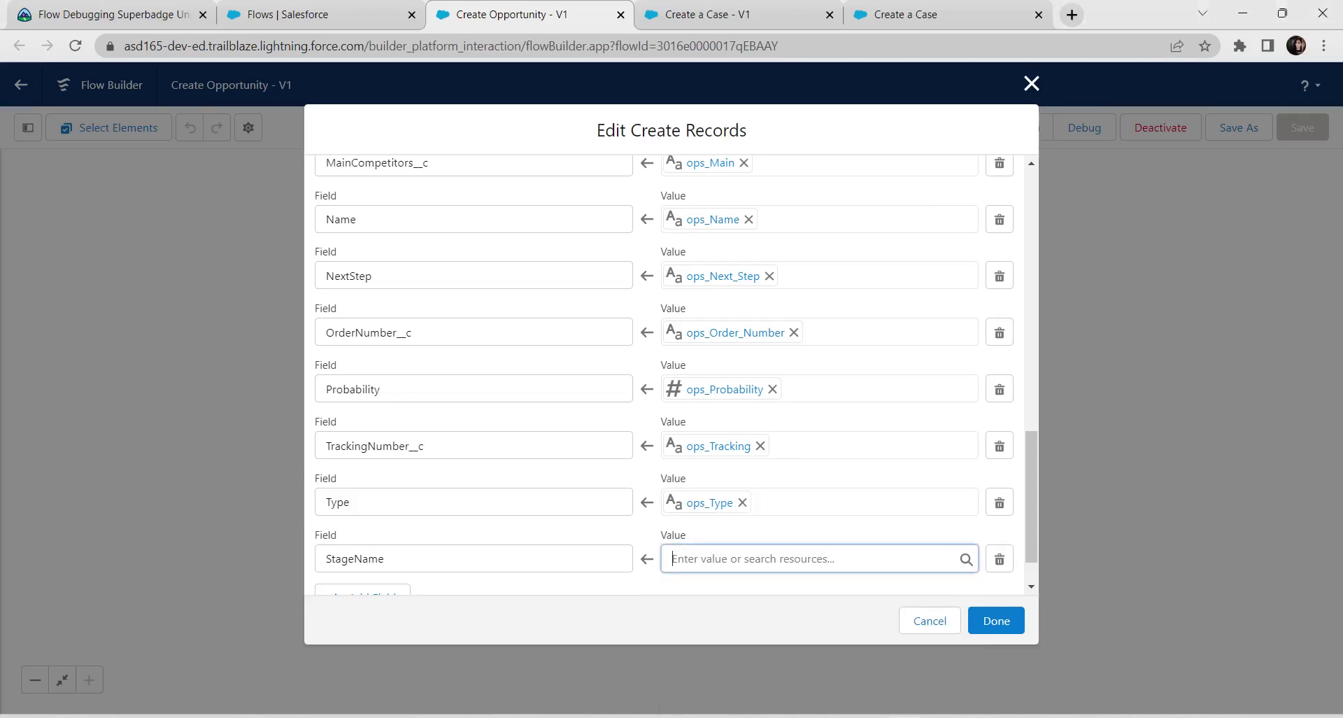
pyautogui.write('ops')
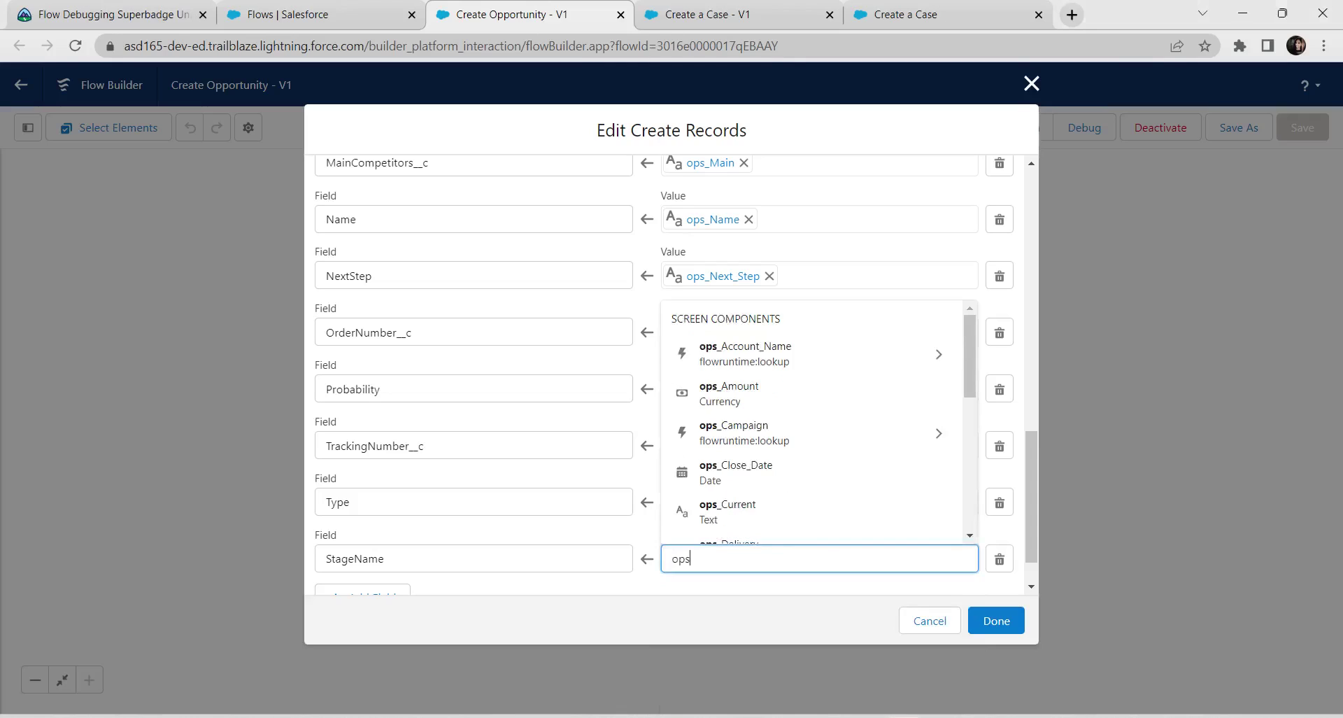
pyautogui.scroll(-3, 811, 420)
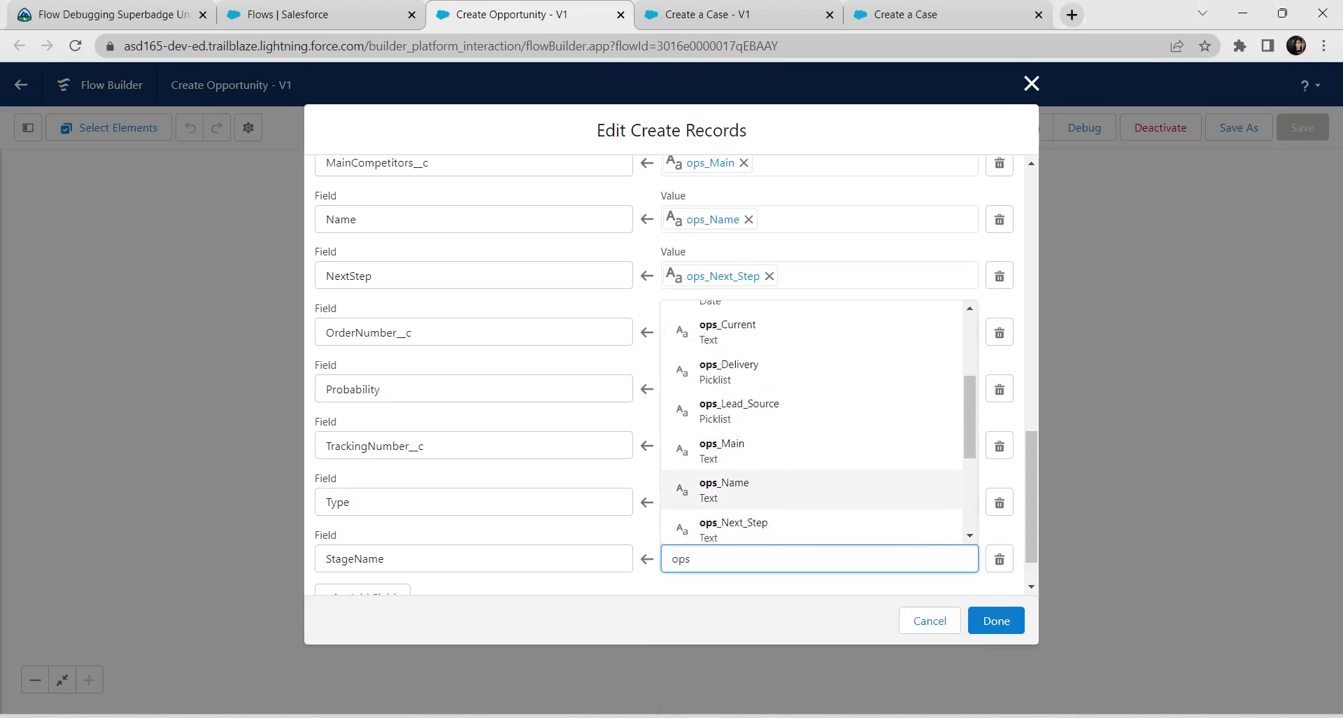
pyautogui.scroll(-3, 811, 455)
pyautogui.click(723, 442)
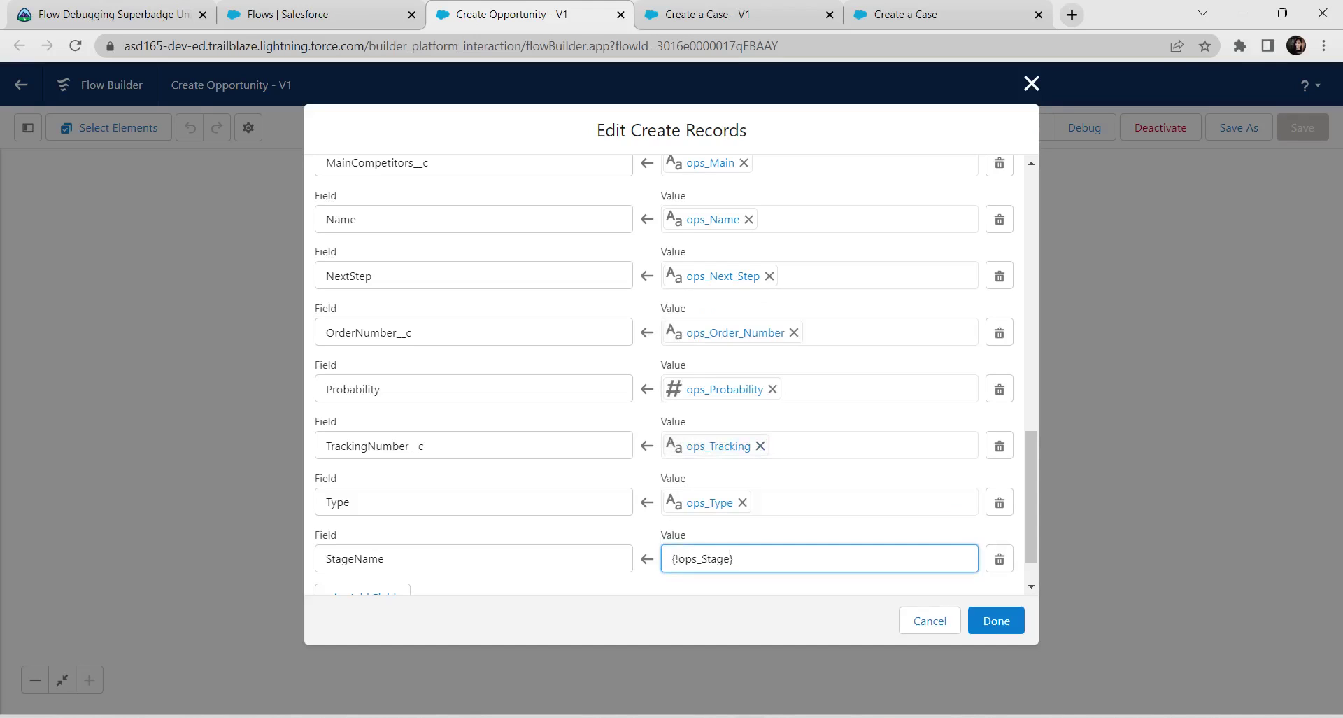
pyautogui.click(996, 621)
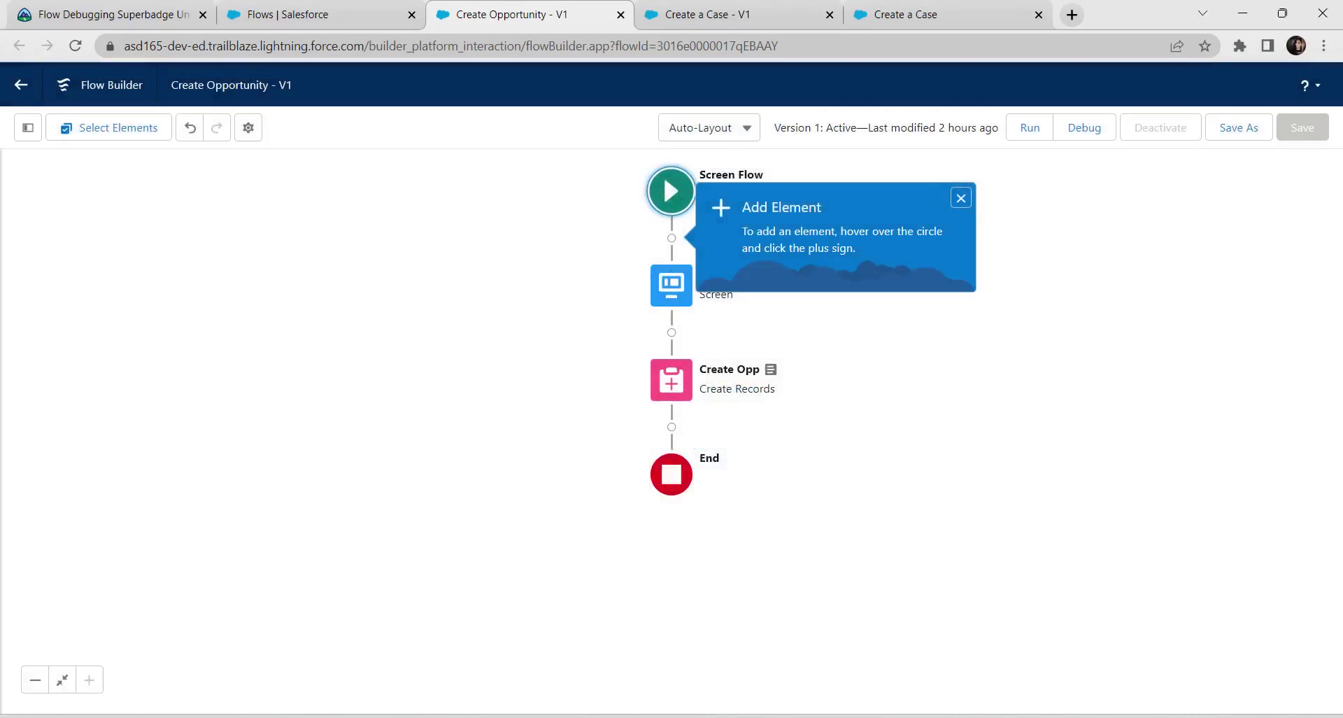
pyautogui.press('Escape')
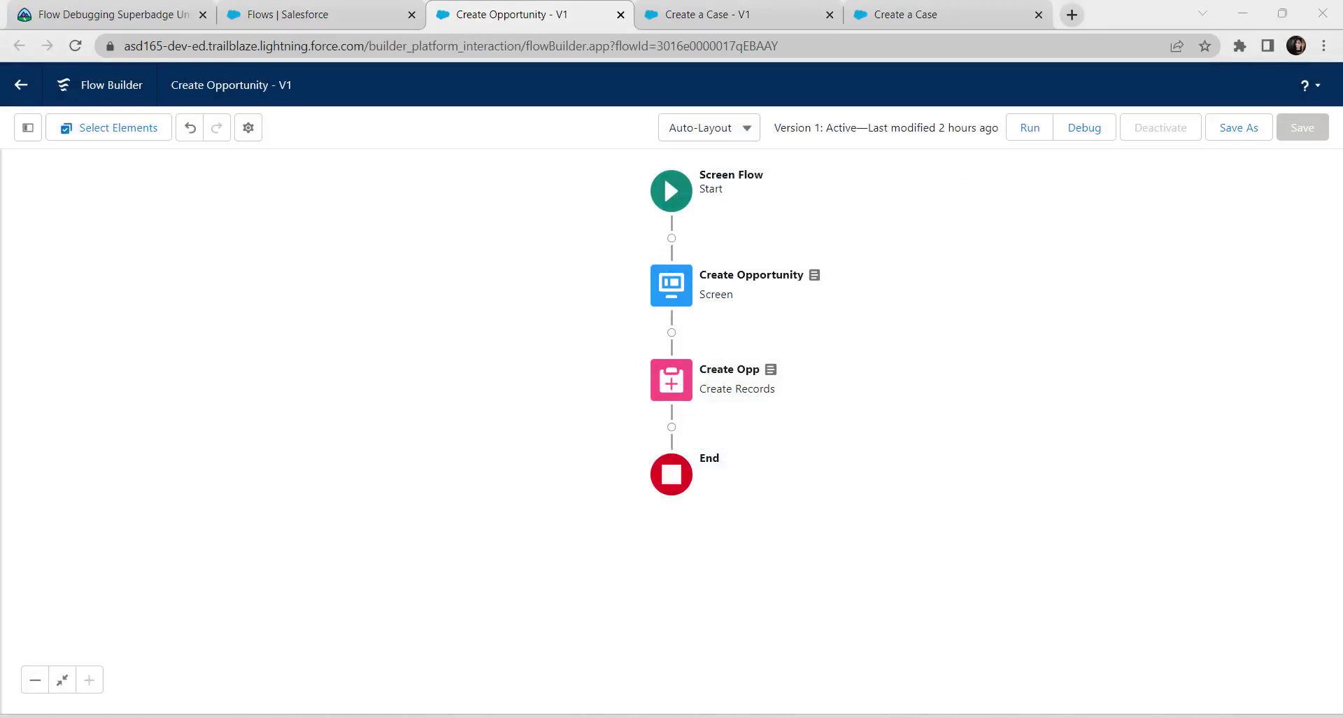
# Step: Switch to Salesforce Setup, search it for "apex", and open the Apex Exception Email page
pyautogui.click(318, 15)
pyautogui.doubleClick(52, 171)
pyautogui.press('BackSpace')
pyautogui.write('a')
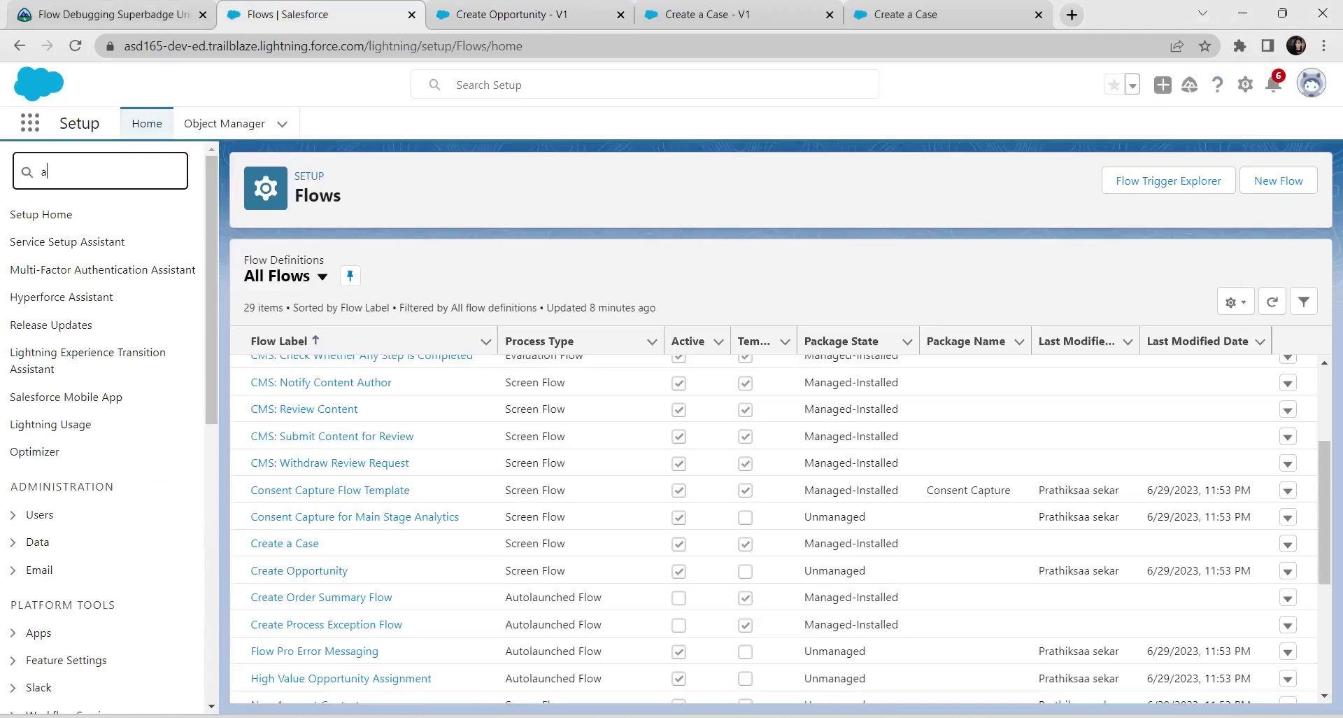
pyautogui.write('pex')
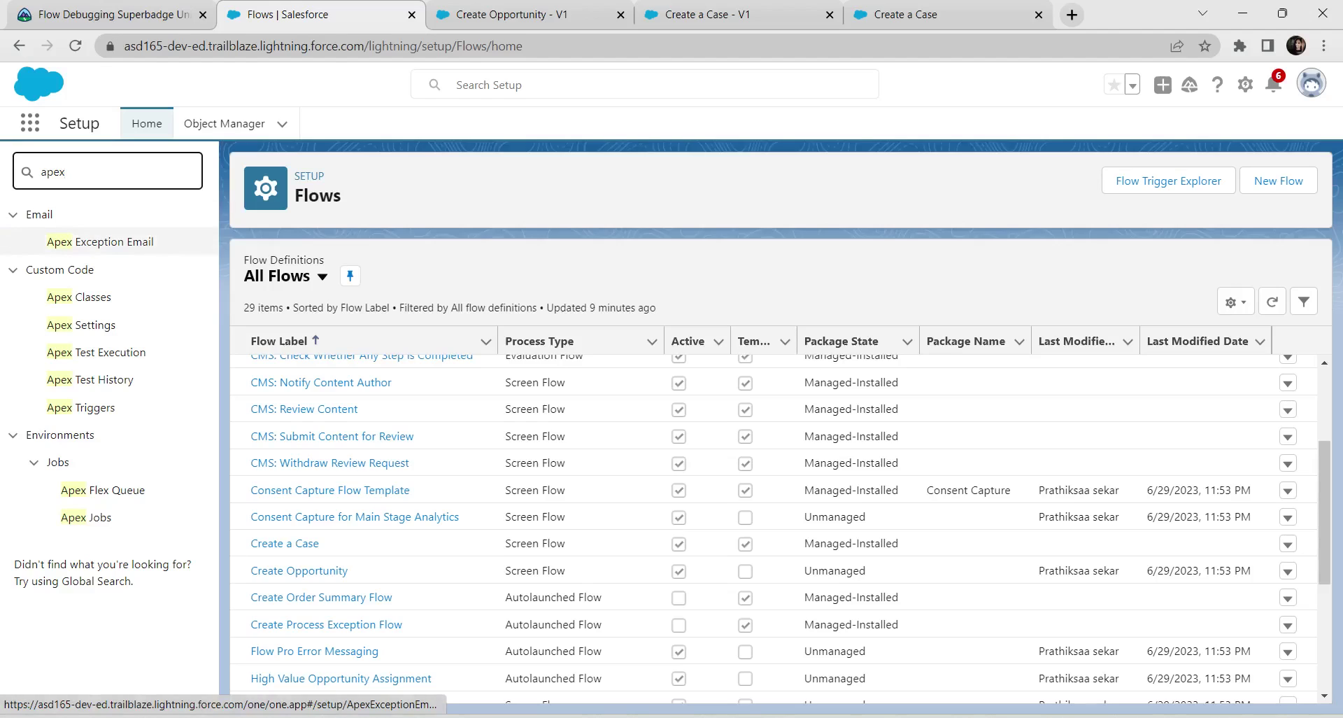
pyautogui.click(100, 241)
# Step: Copy the admin team's email address from the Trailhead case instructions and paste it as the external email address for Apex exceptions
pyautogui.click(112, 14)
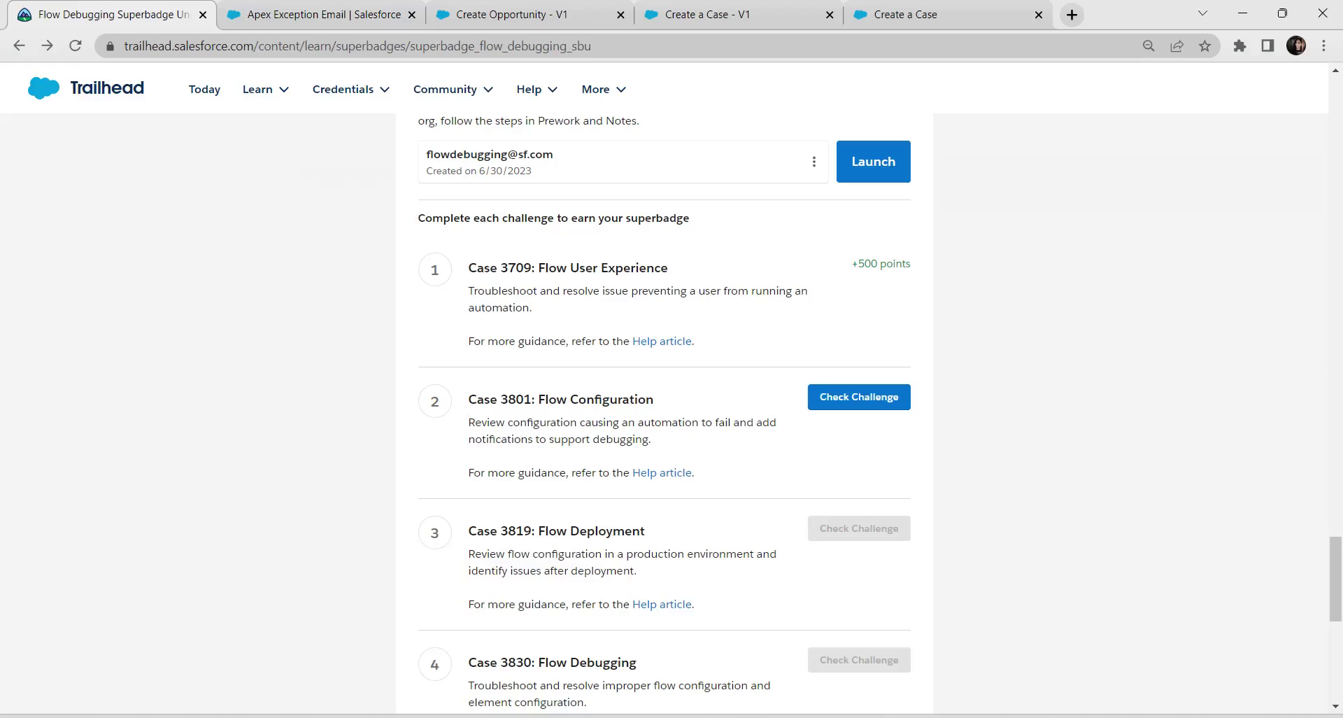
pyautogui.scroll(12, 665, 413)
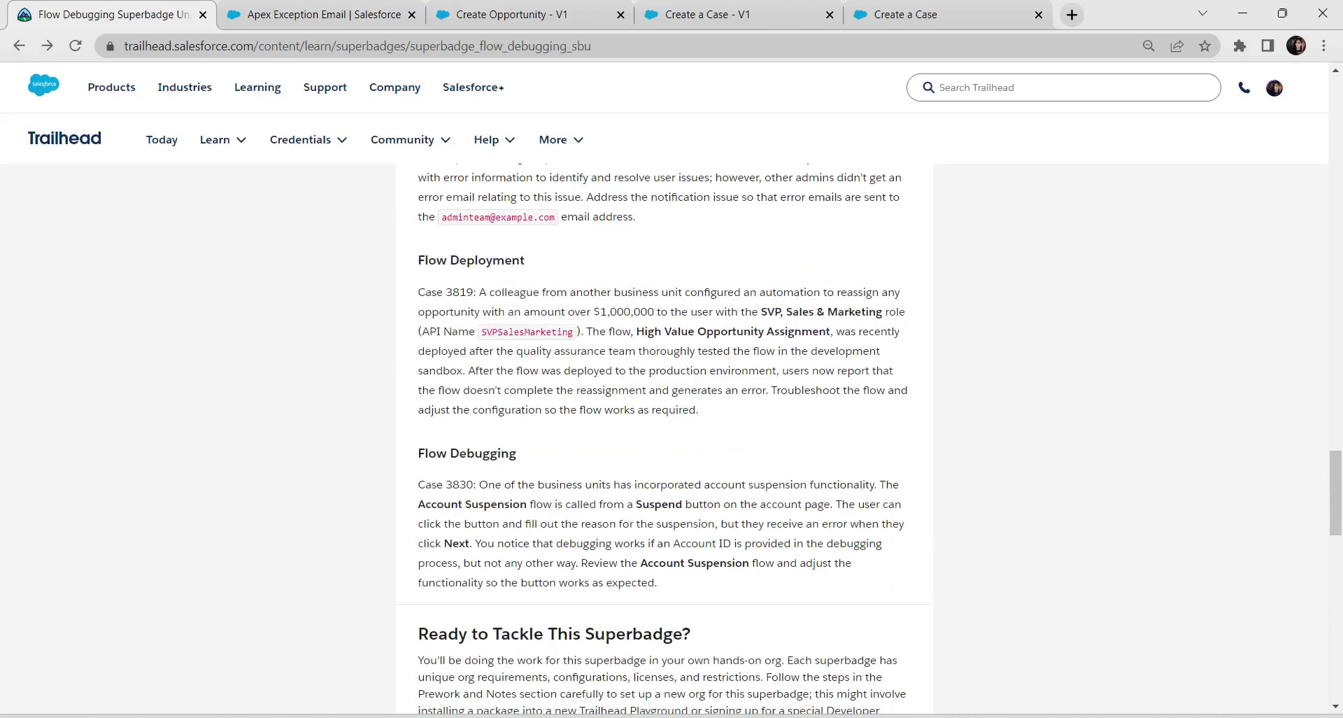
pyautogui.scroll(1, 665, 440)
pyautogui.moveTo(443, 304); pyautogui.dragTo(557, 305)
pyautogui.hotkey('ctrl', 'c')
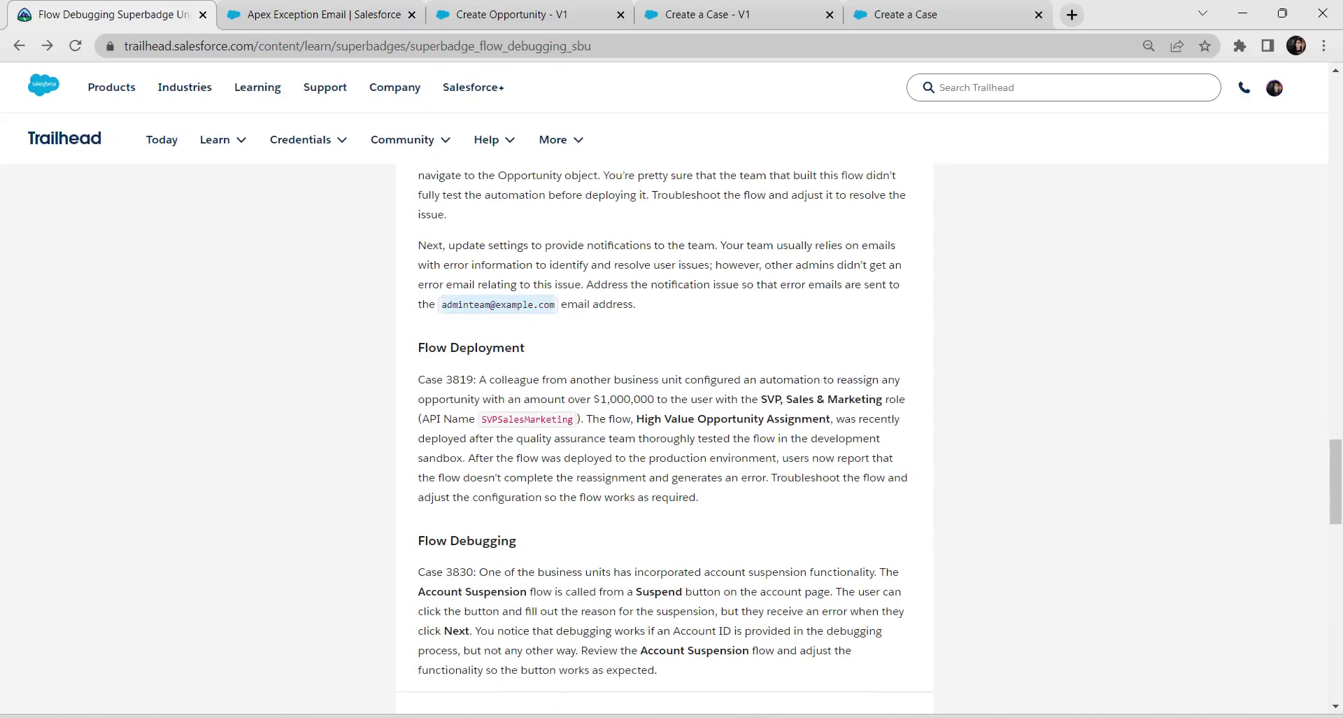
pyautogui.hotkey('ctrl', 'Tab')
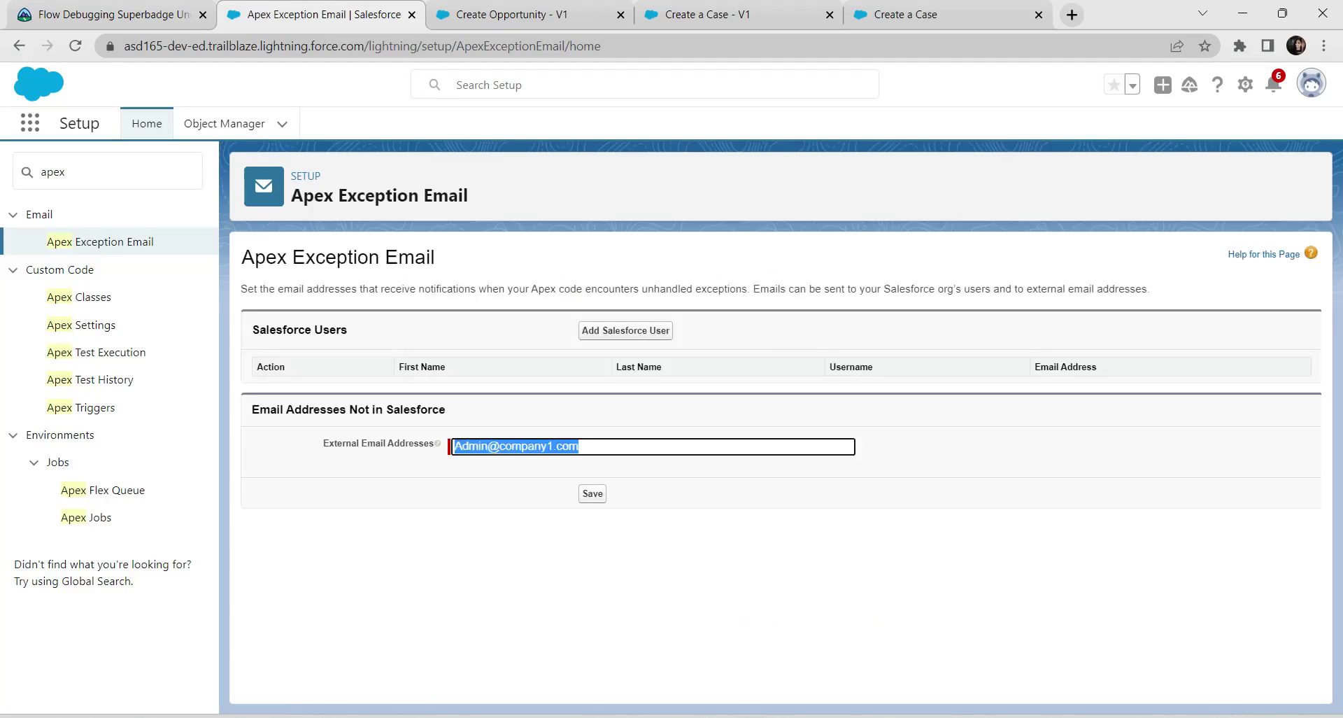
pyautogui.hotkey('ctrl', 'v')
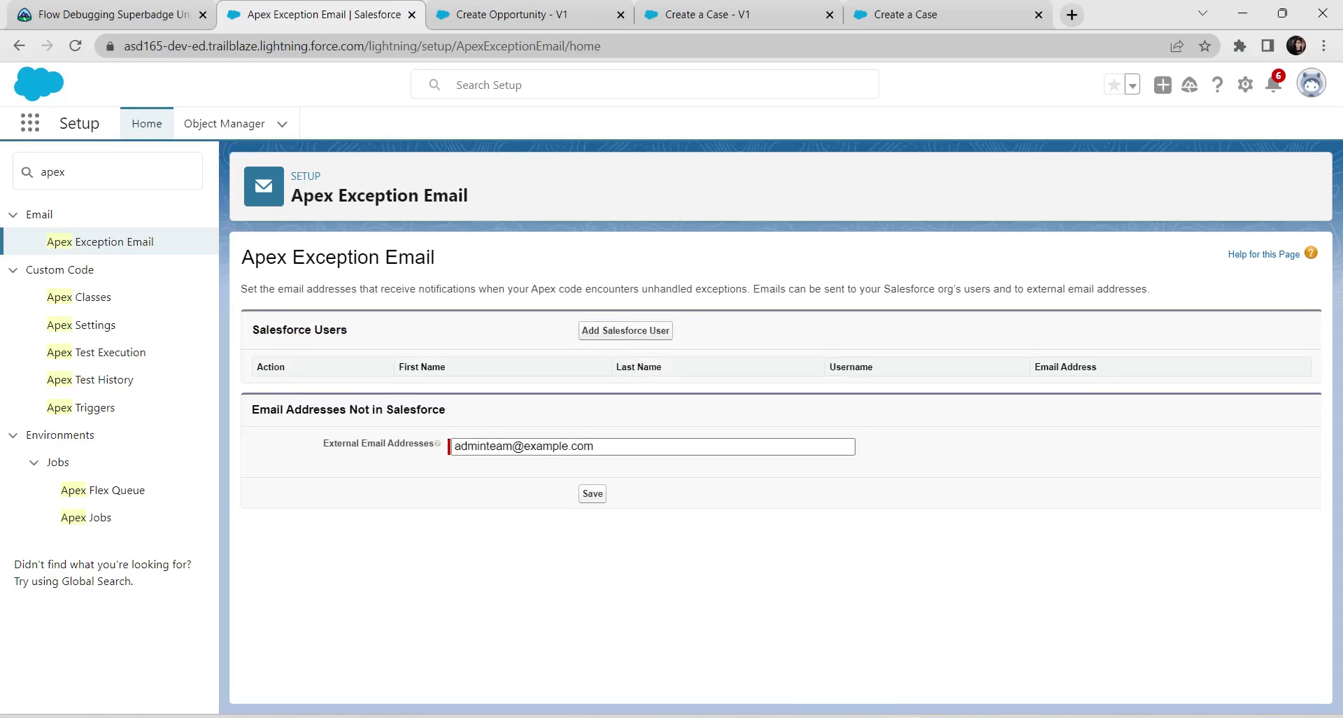
# Step: Search Setup for "process" and open the Process Automation Settings page
pyautogui.click(64, 171)
pyautogui.moveTo(65, 172); pyautogui.dragTo(40, 172)
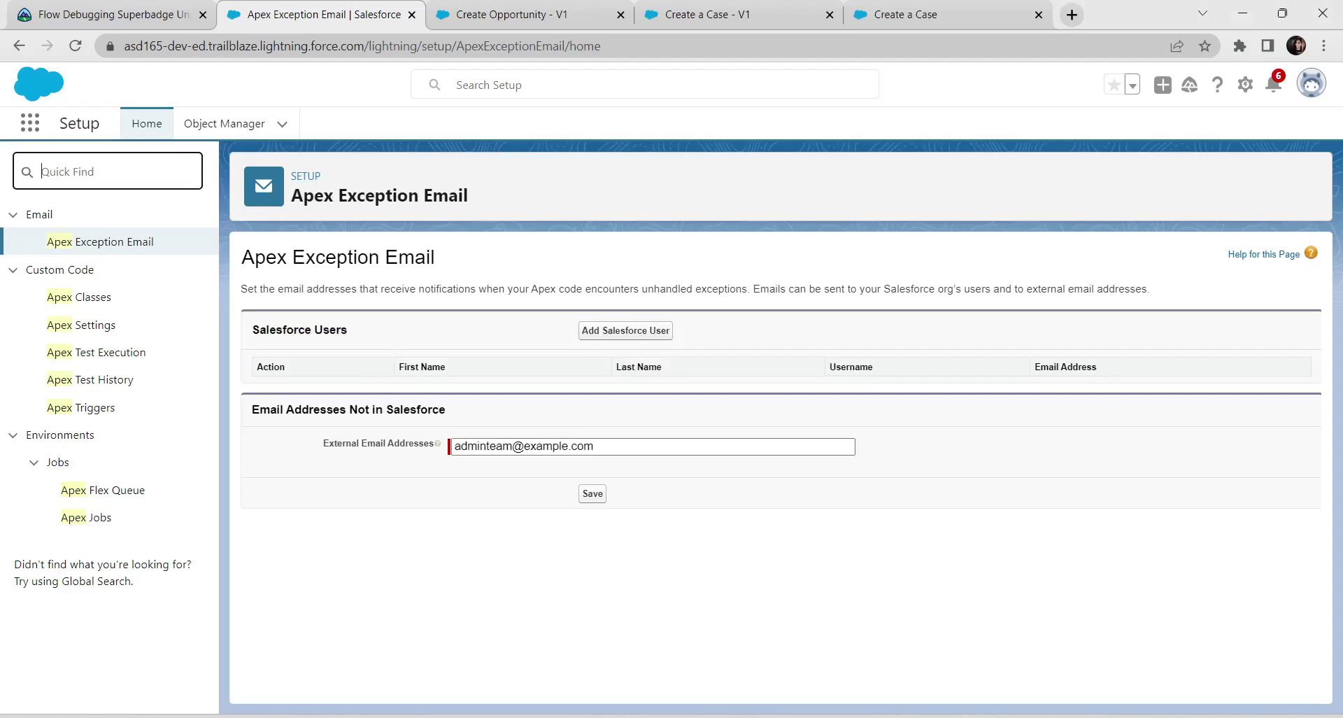
pyautogui.press('BackSpace')
pyautogui.write('pr')
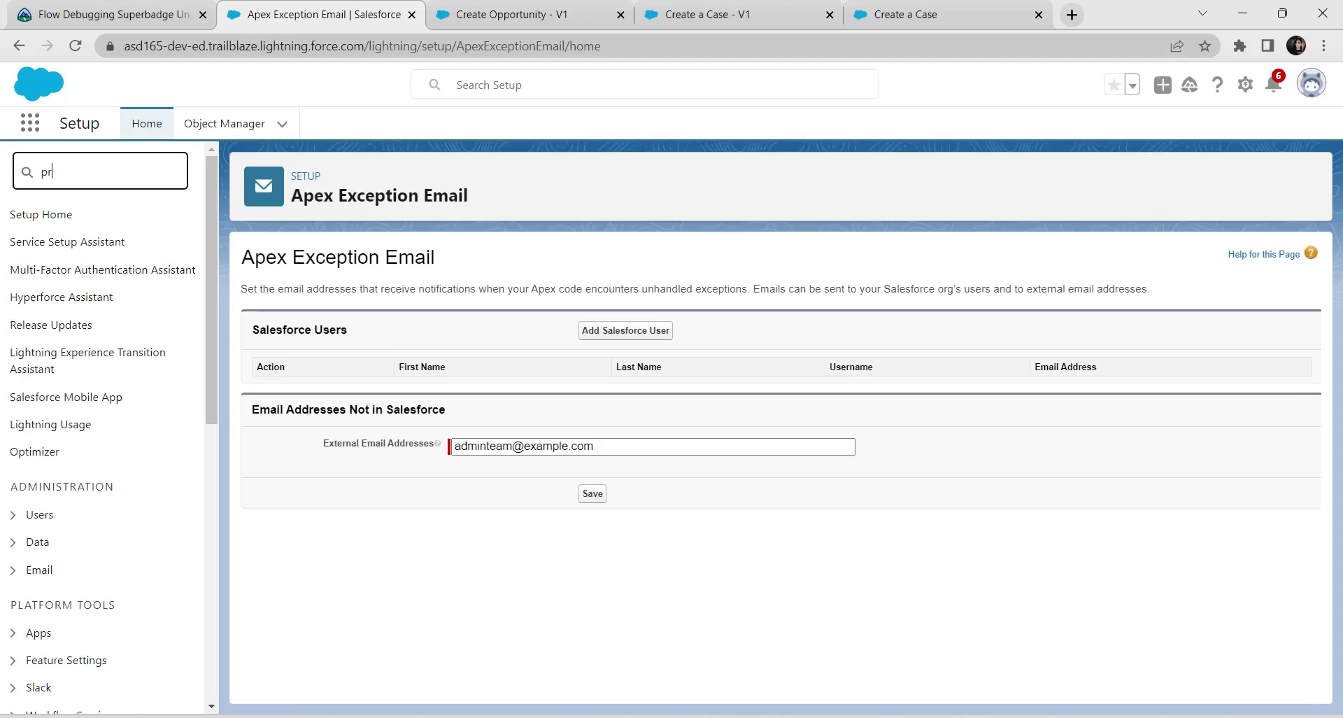
pyautogui.write('oce')
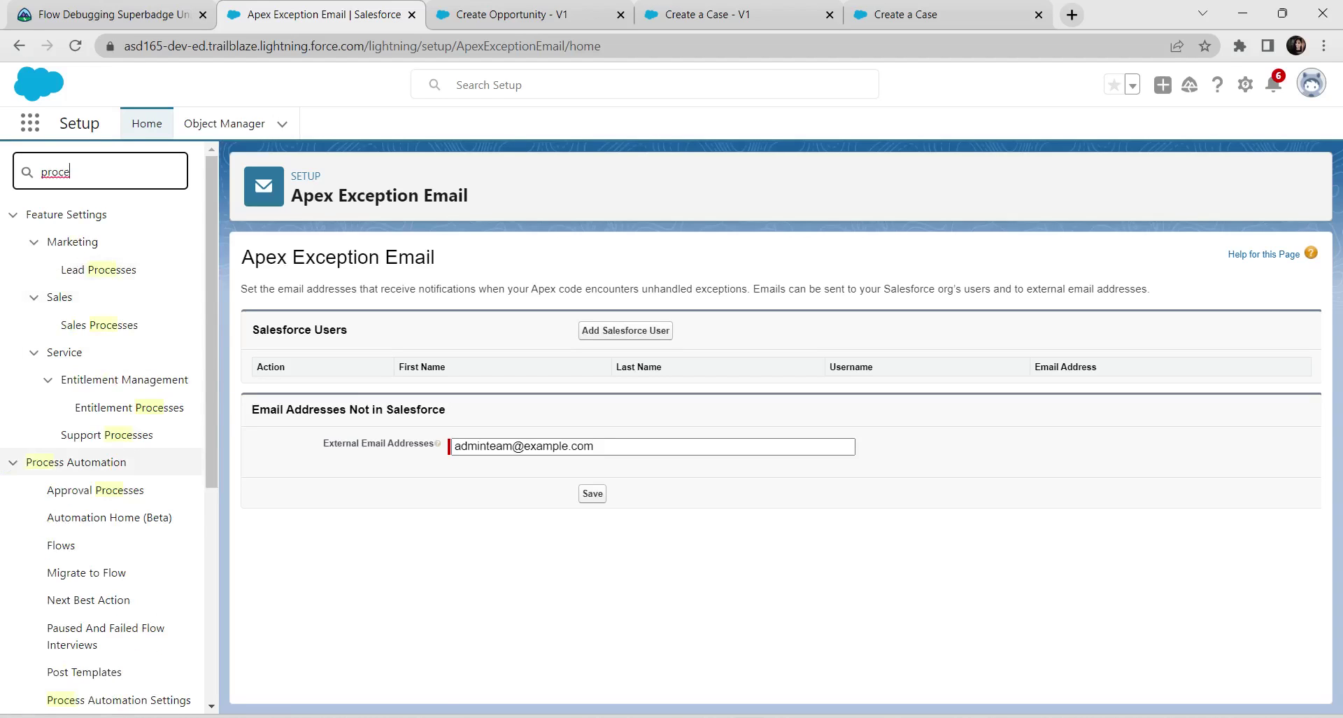
pyautogui.write('ss')
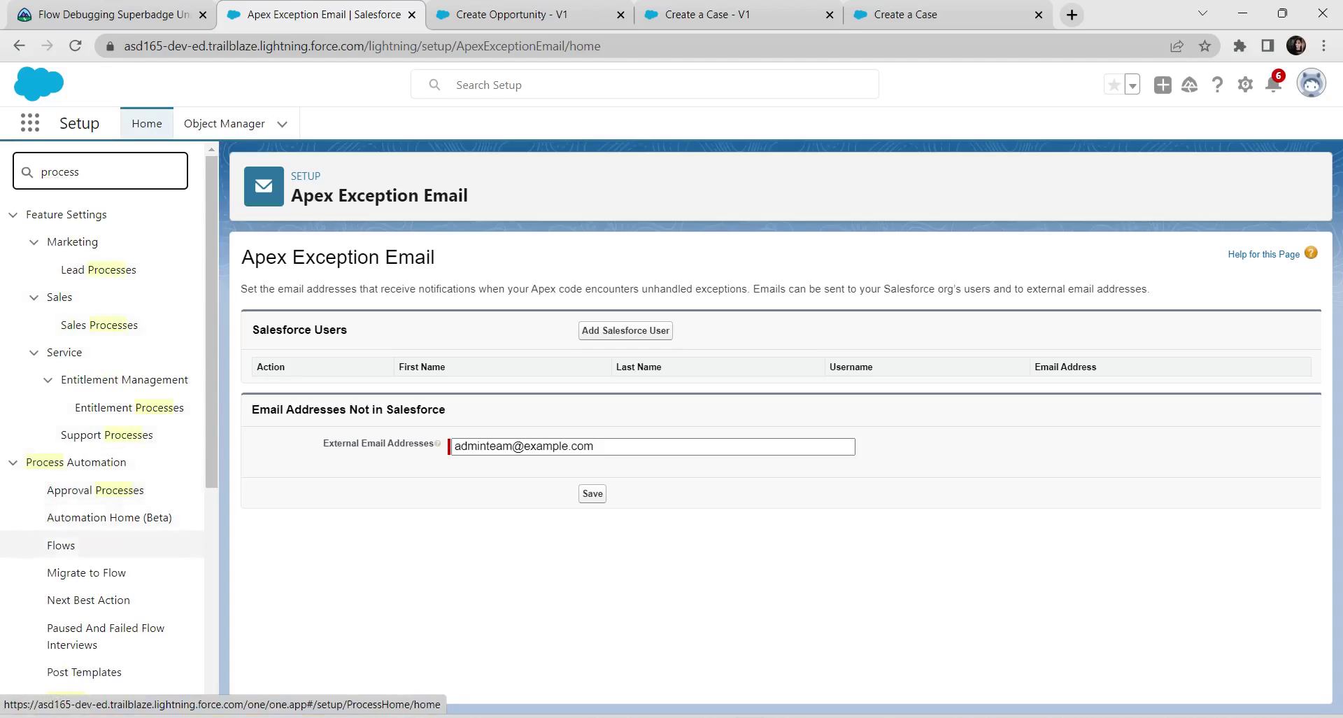
pyautogui.scroll(-4, 105, 447)
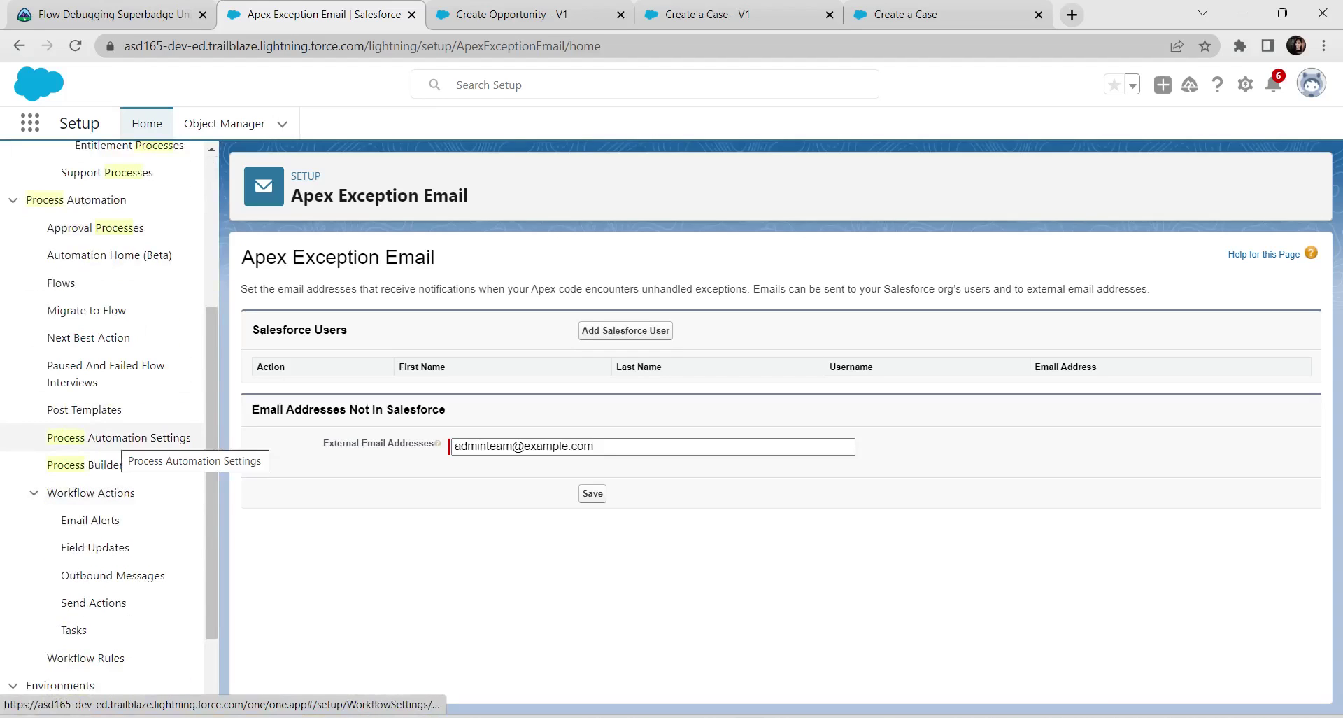
pyautogui.click(119, 437)
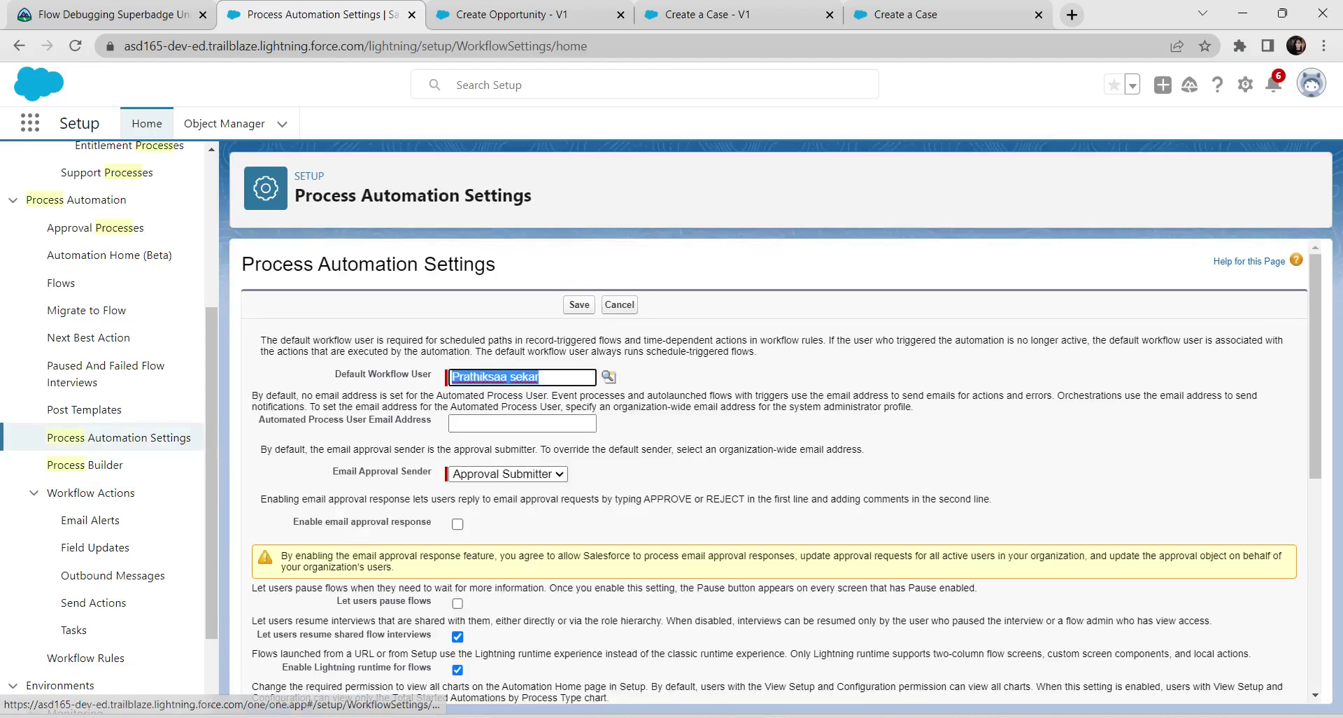
# Step: Send process or flow error emails to Apex Exception Email Recipients, save the settings and reload Setup
pyautogui.scroll(-5, 769, 468)
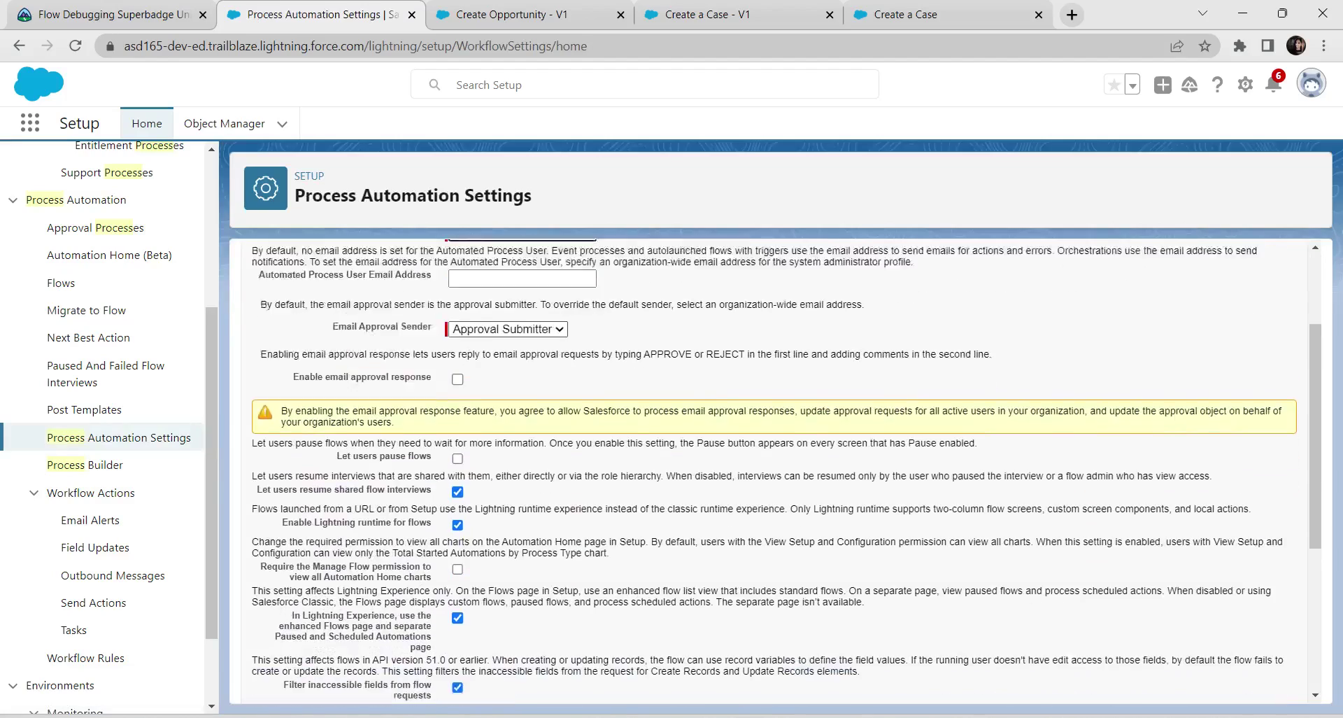
pyautogui.click(571, 543)
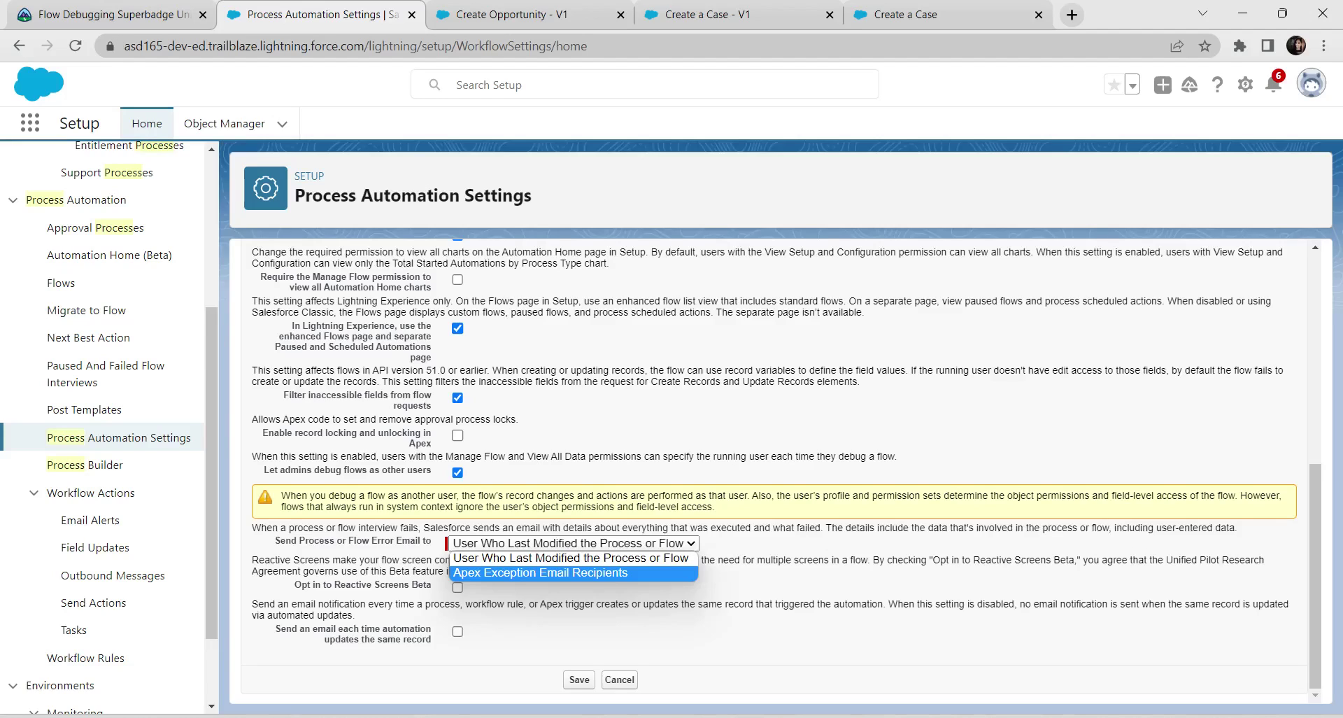
pyautogui.click(540, 572)
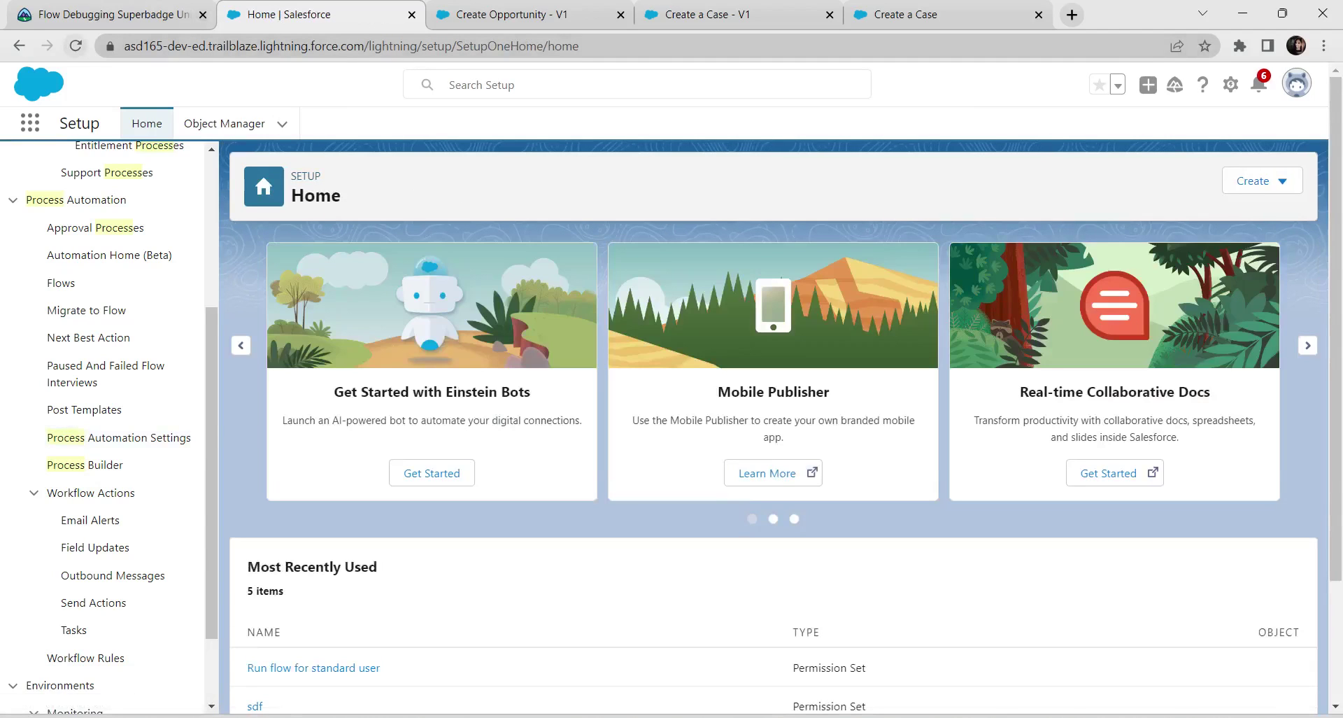
pyautogui.click(75, 45)
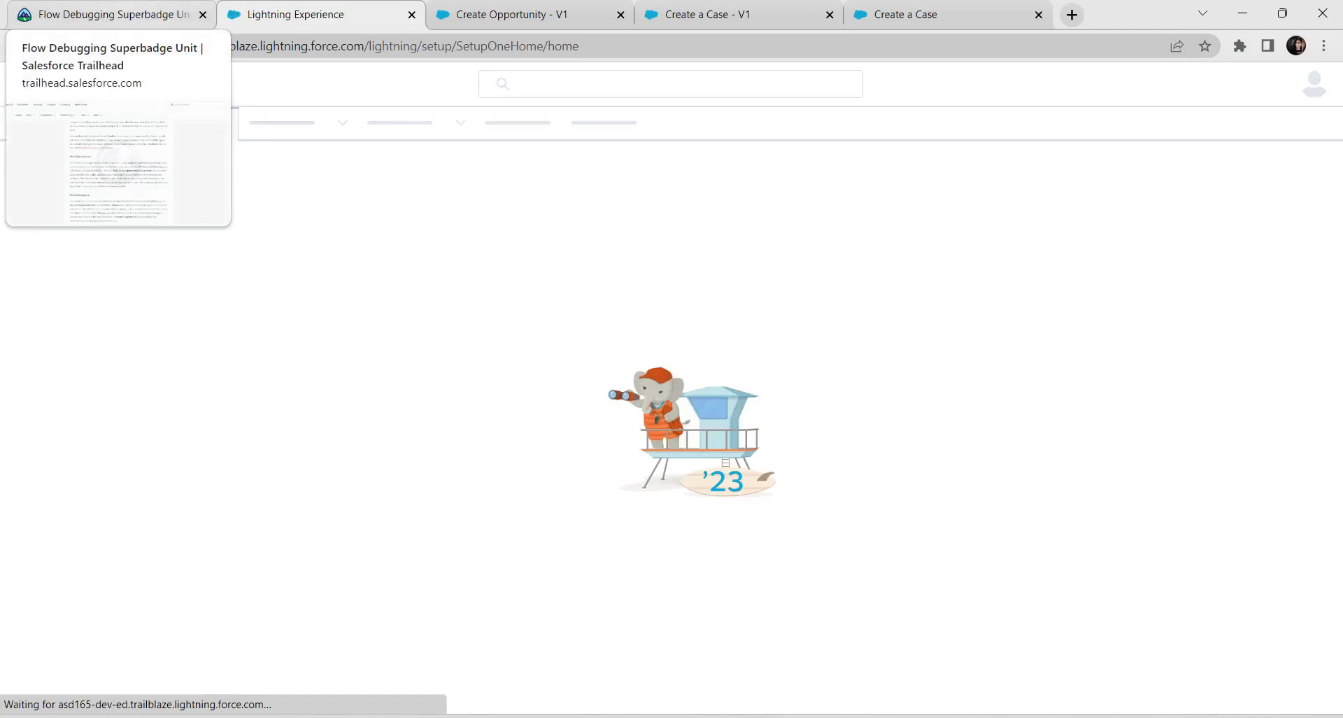
# Step: Return to the Trailhead superbadge page and check the Case 3801: Flow Configuration challenge
pyautogui.click(112, 14)
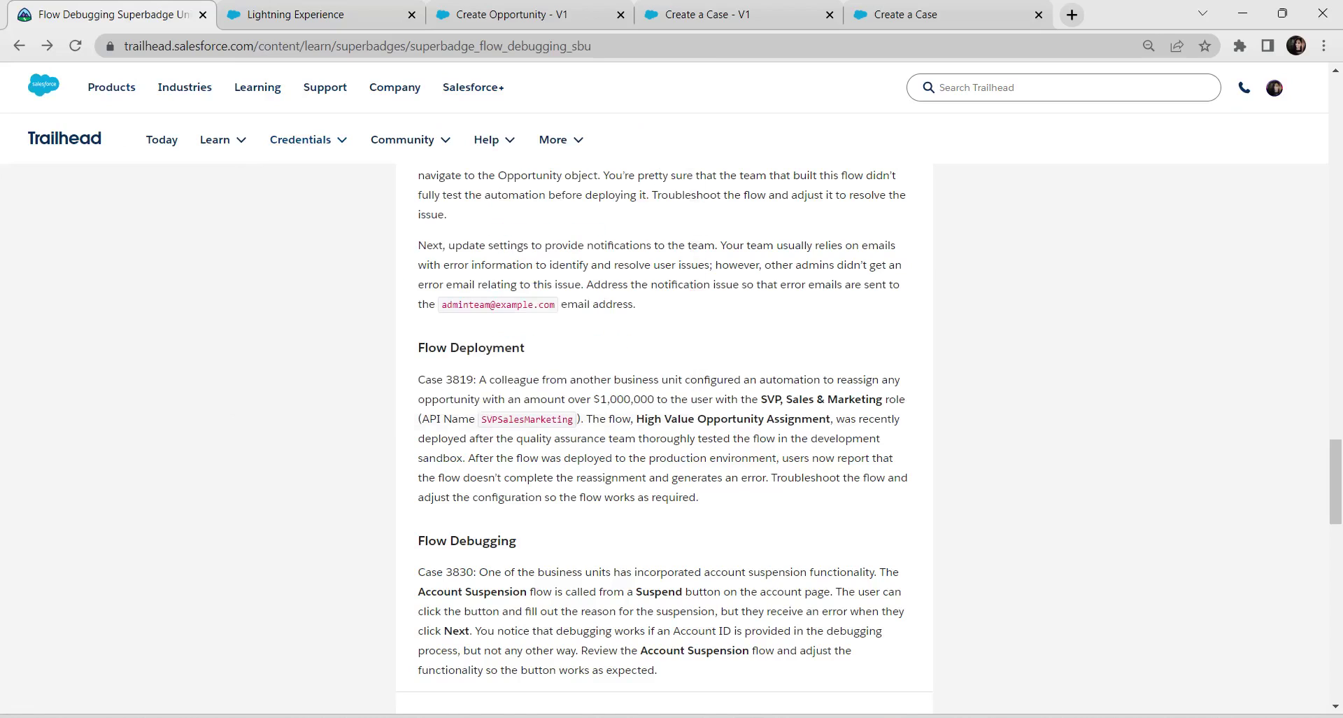
pyautogui.scroll(-10, 664, 419)
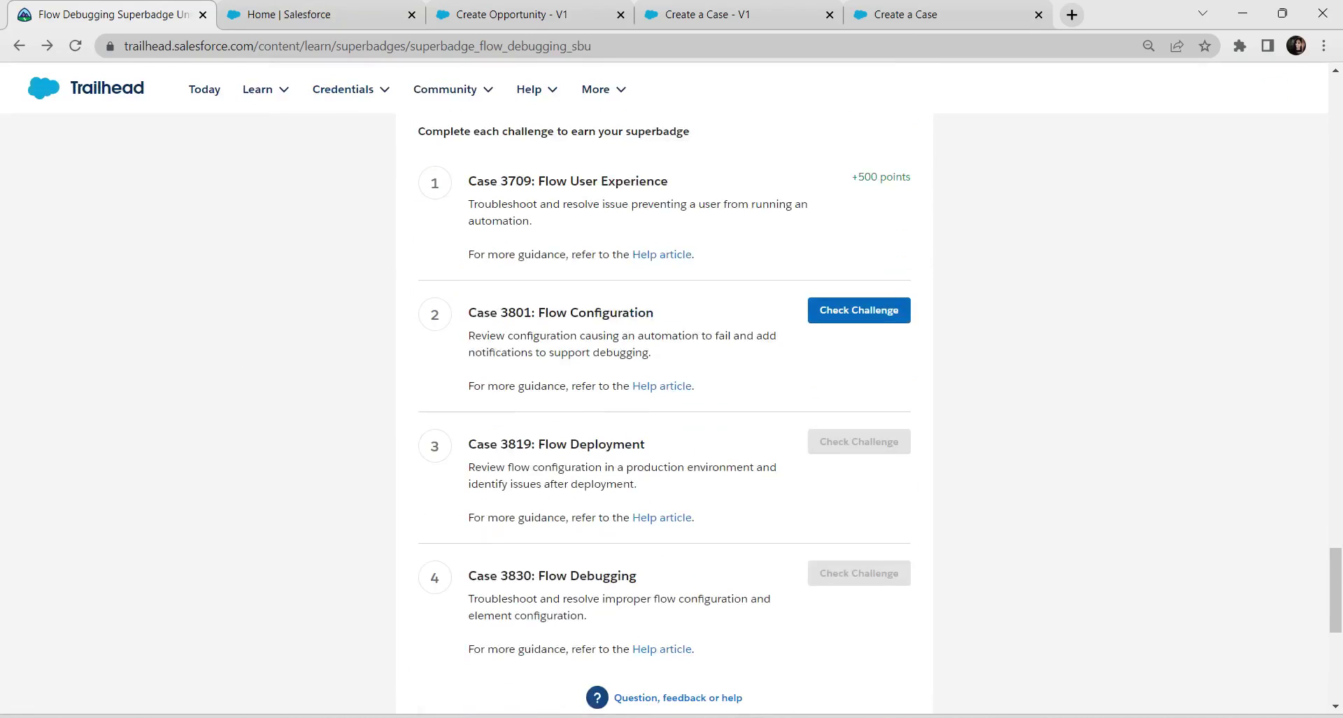
pyautogui.click(859, 310)
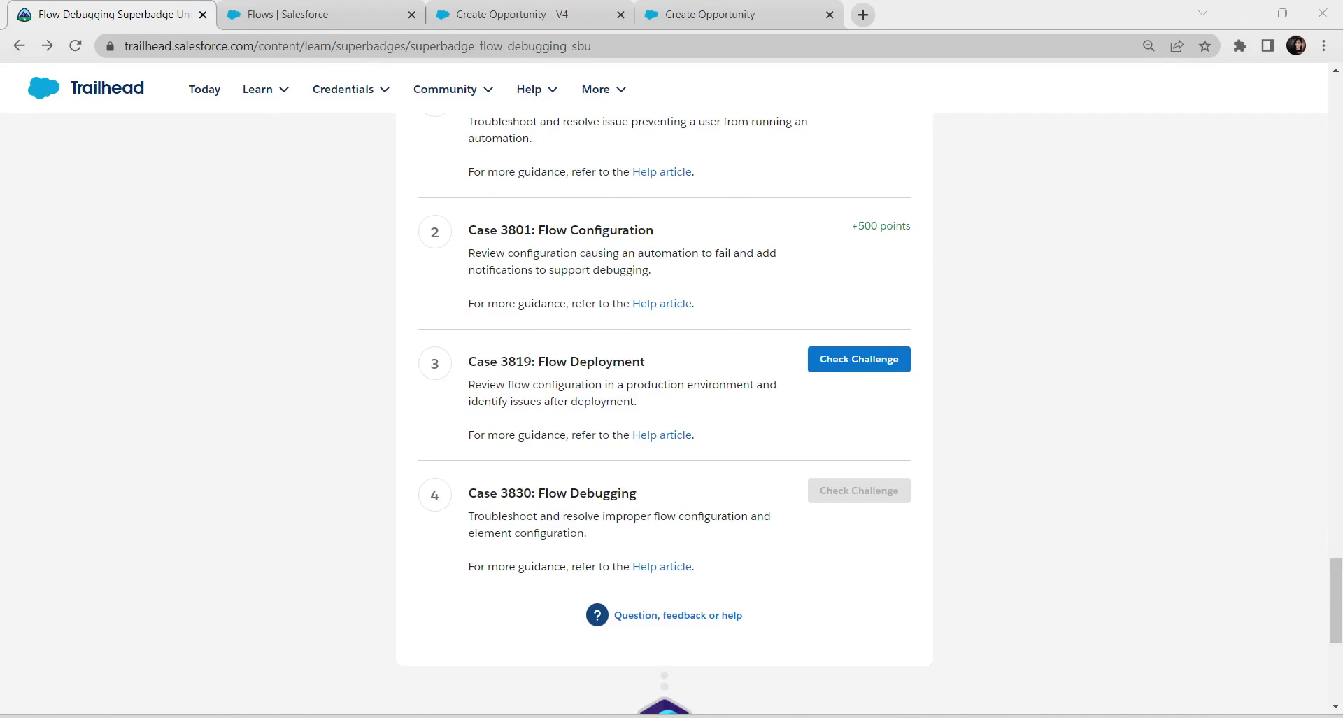
# Step: Open the High Value Opportunity Assignment flow from the Flows list in Salesforce Setup
pyautogui.click(512, 14)
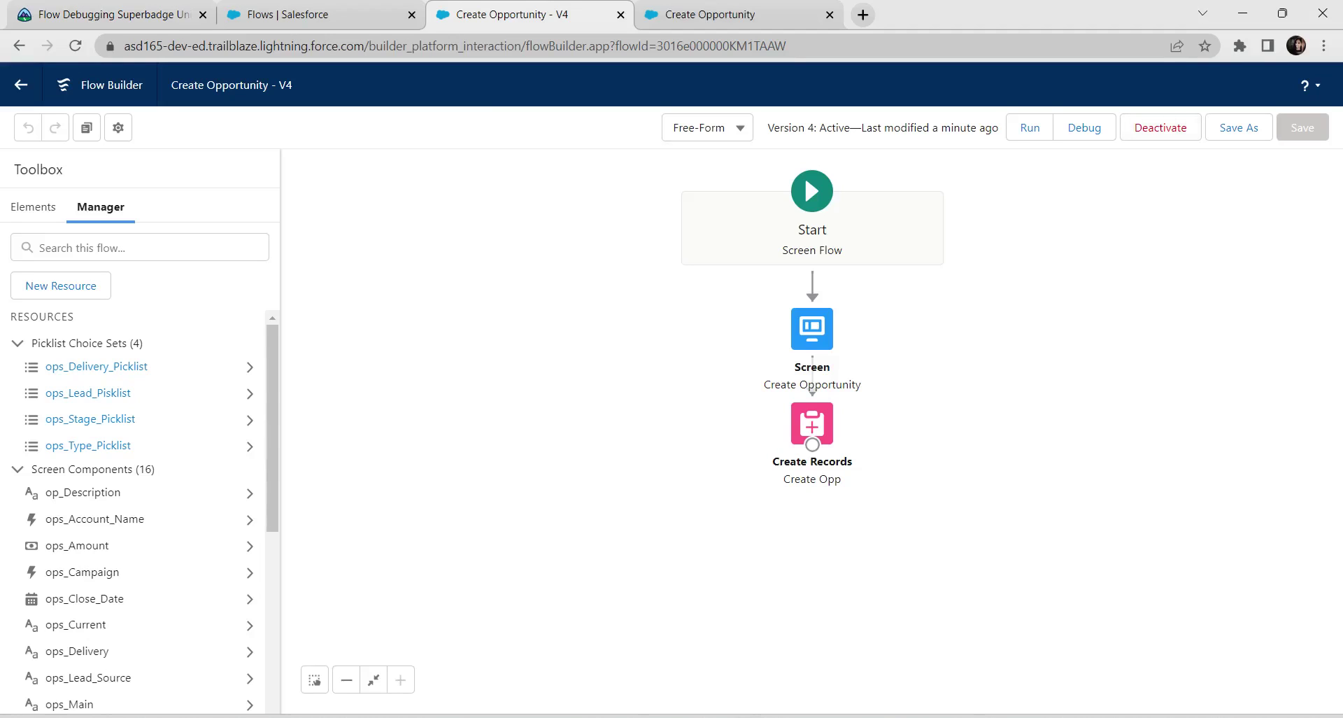
pyautogui.hotkey('ctrl', '1')
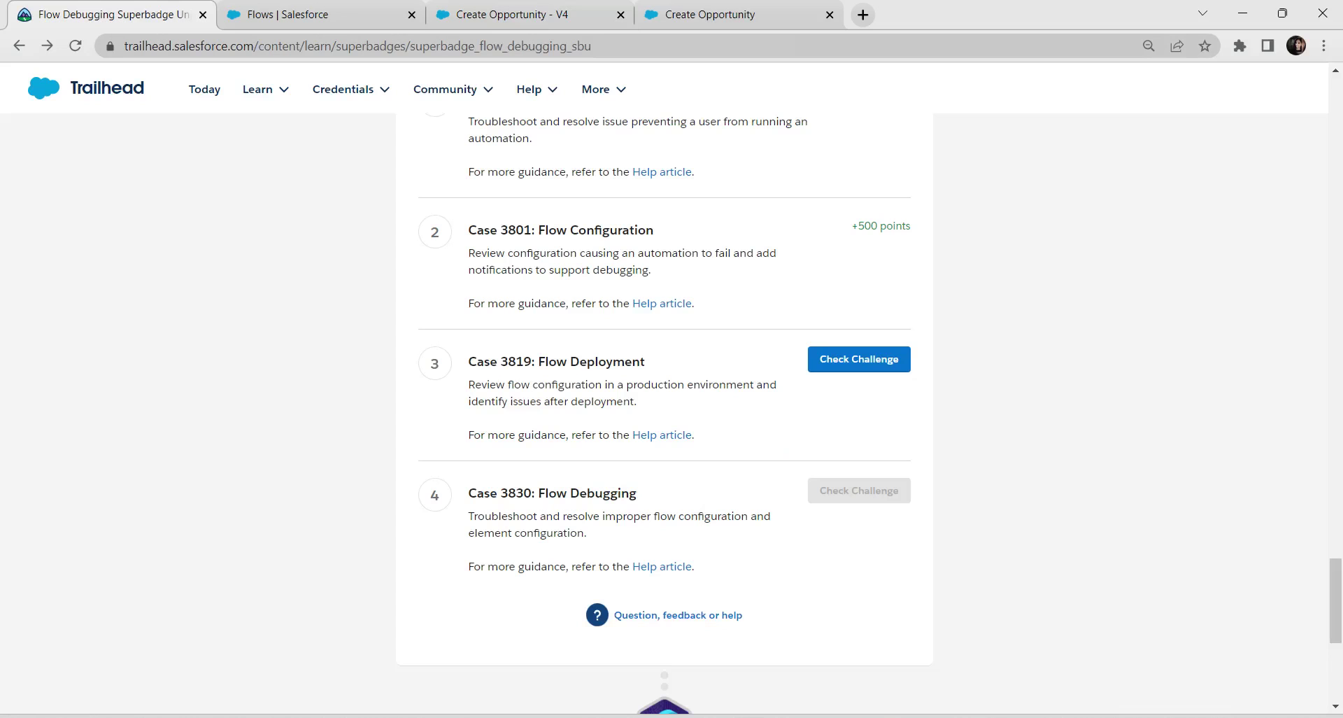
pyautogui.hotkey('ctrl', '2')
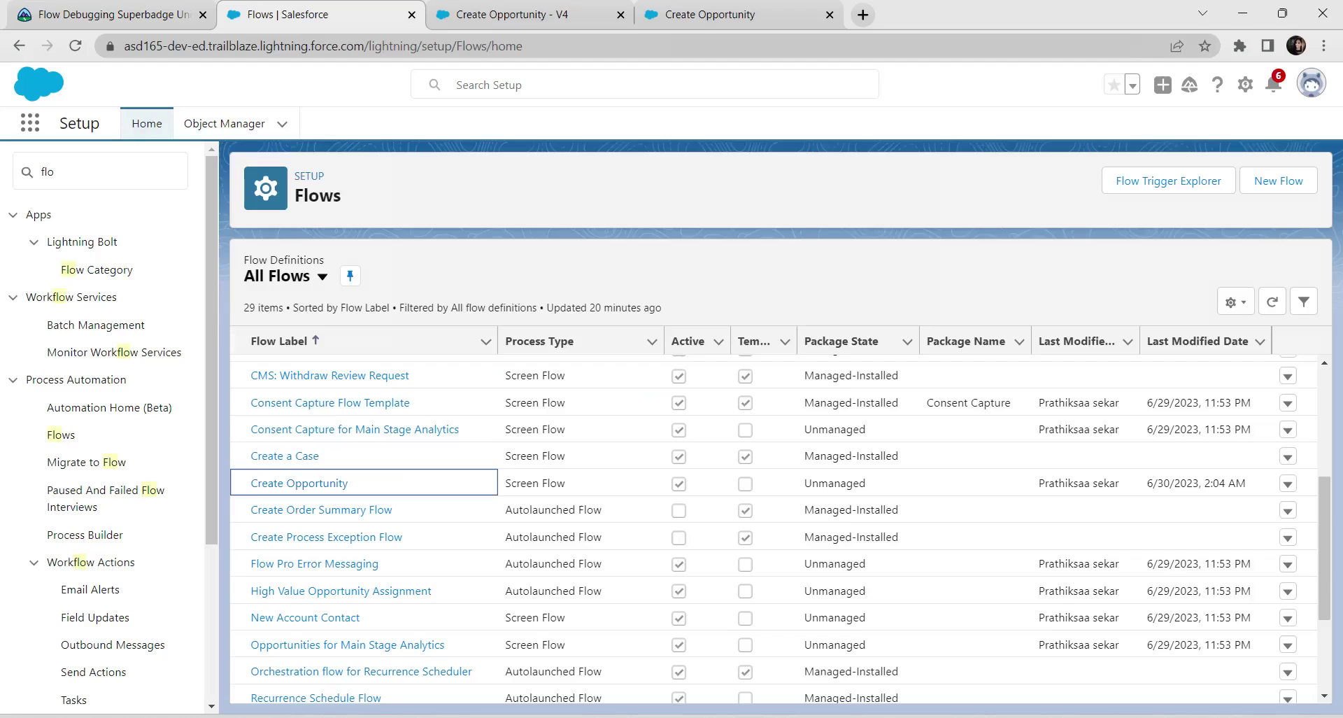
pyautogui.scroll(-3, 420, 490)
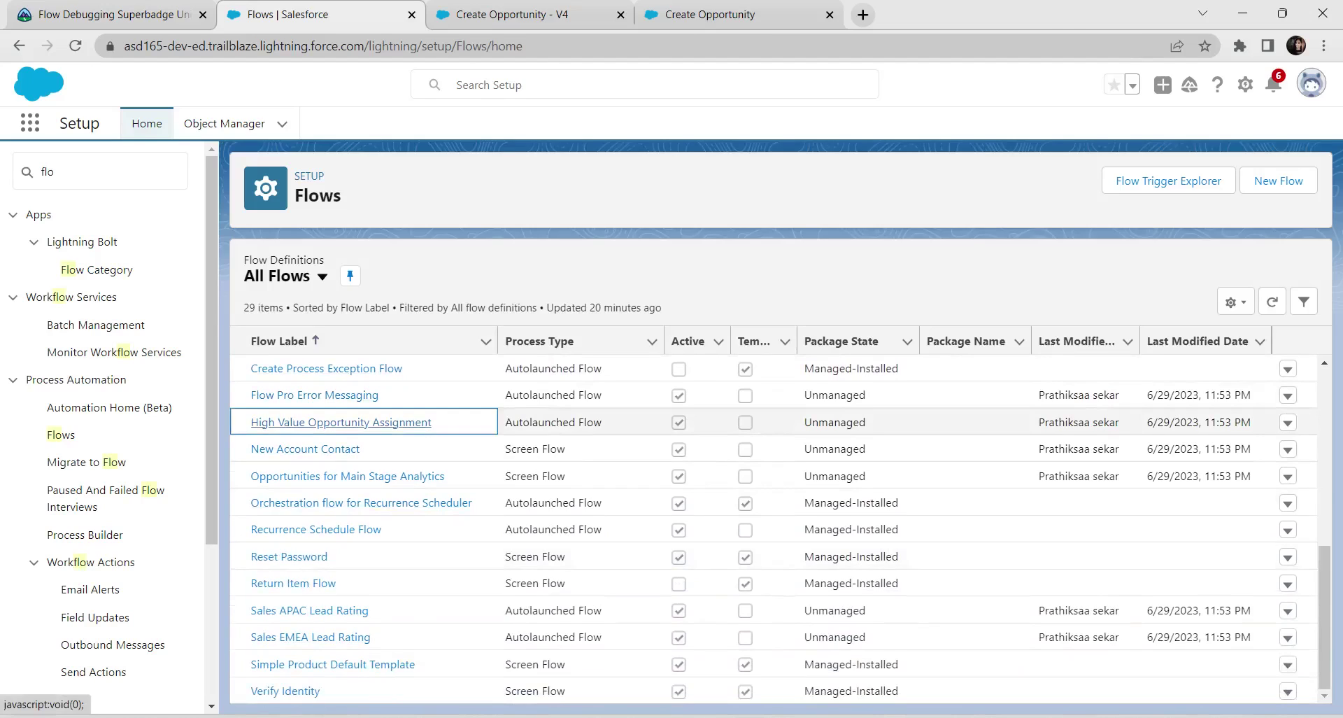
pyautogui.click(341, 423)
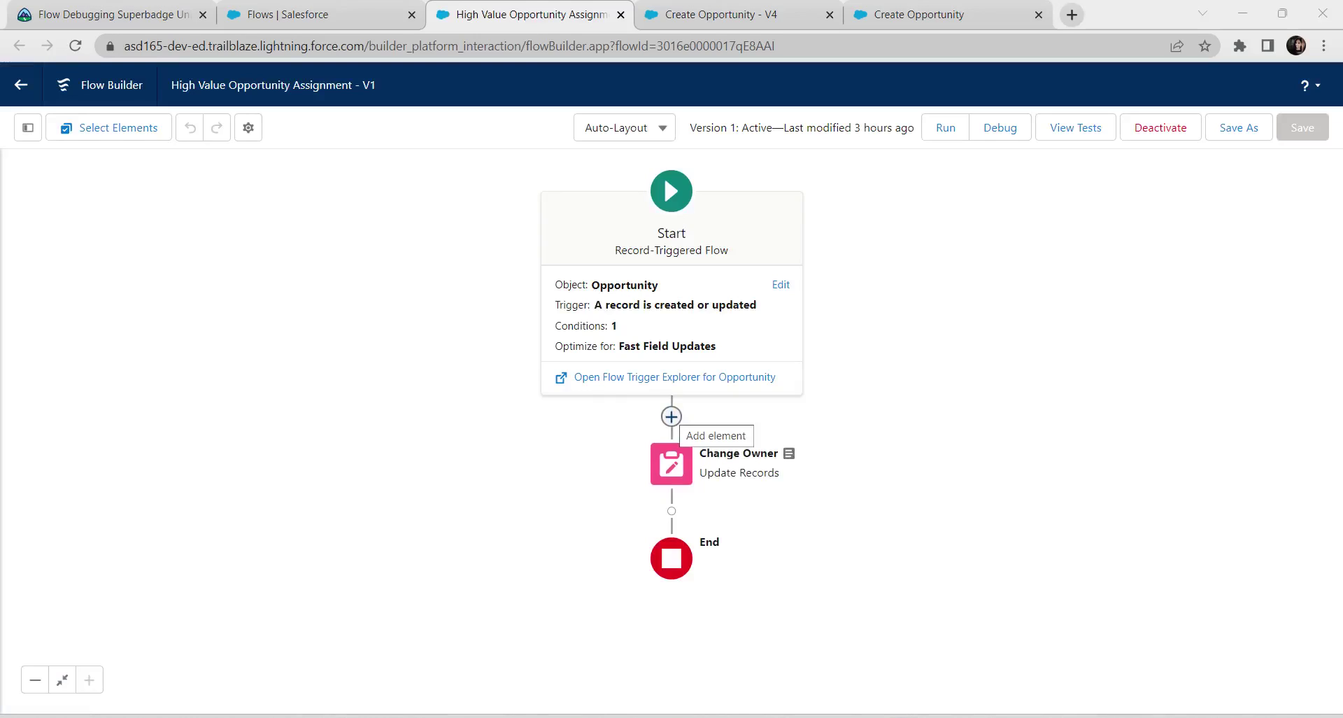
# Step: Add a Get Records element labelled "Get Role" between the Start and Change Owner elements
pyautogui.click(672, 416)
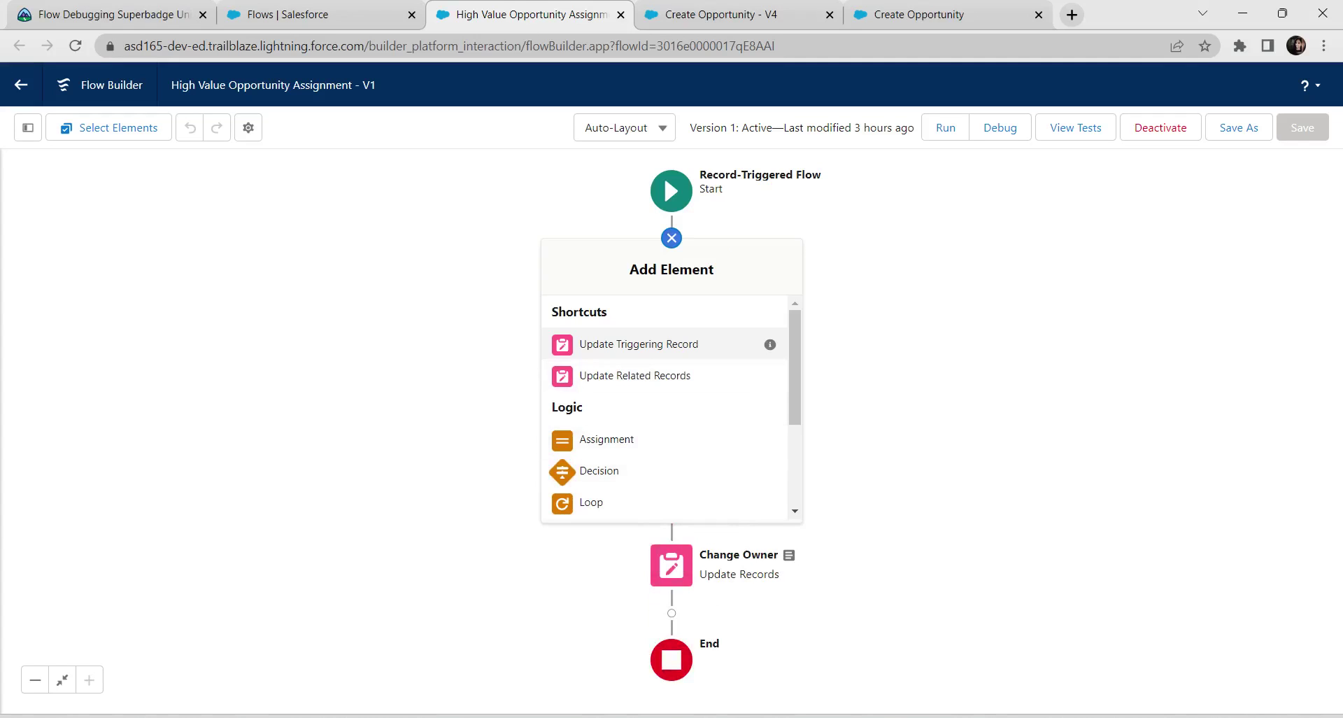
pyautogui.scroll(-3, 665, 471)
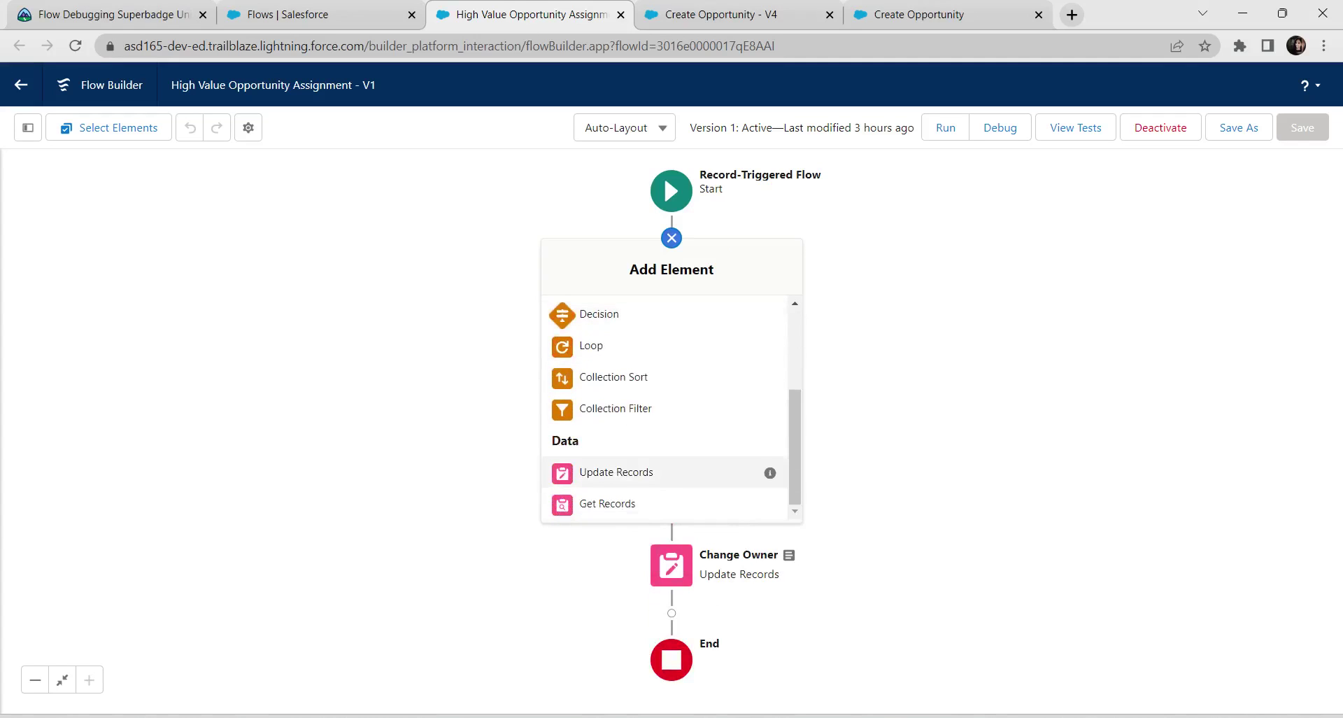
pyautogui.click(607, 503)
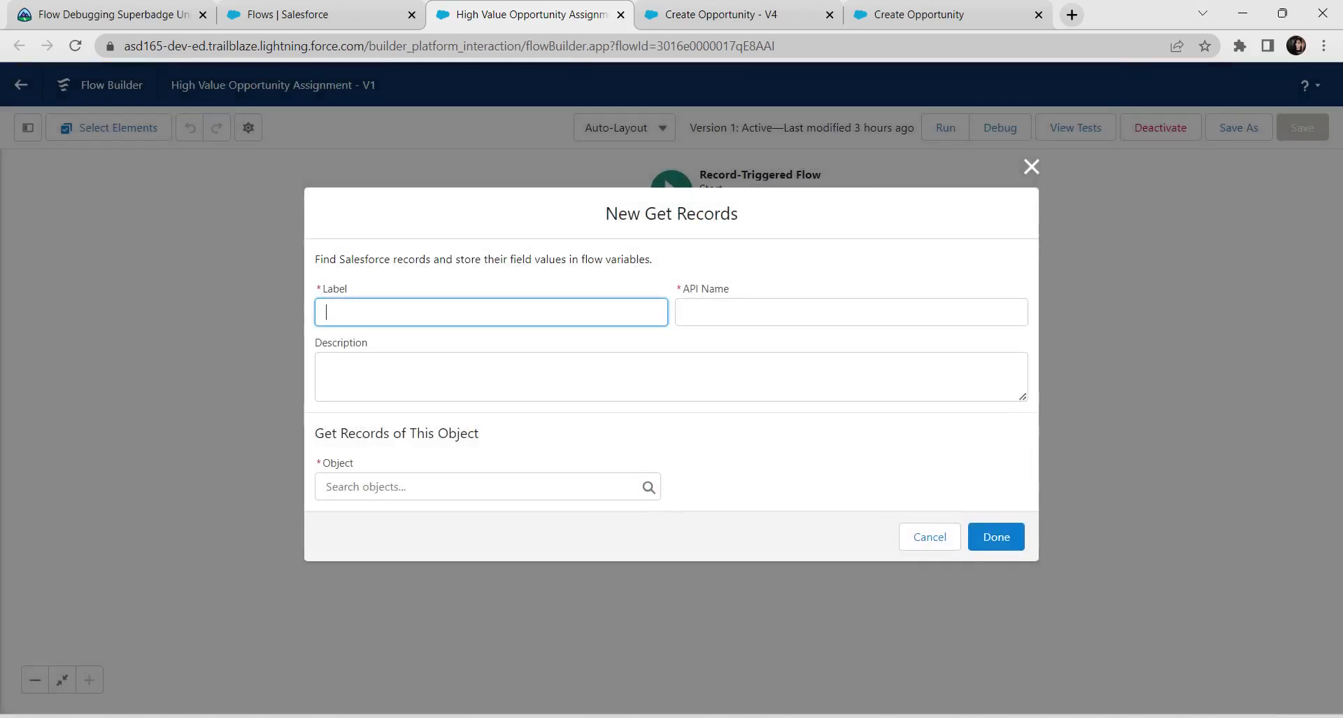
pyautogui.write('Get Role')
pyautogui.press('Tab')
pyautogui.press('Tab')
pyautogui.press('Tab')
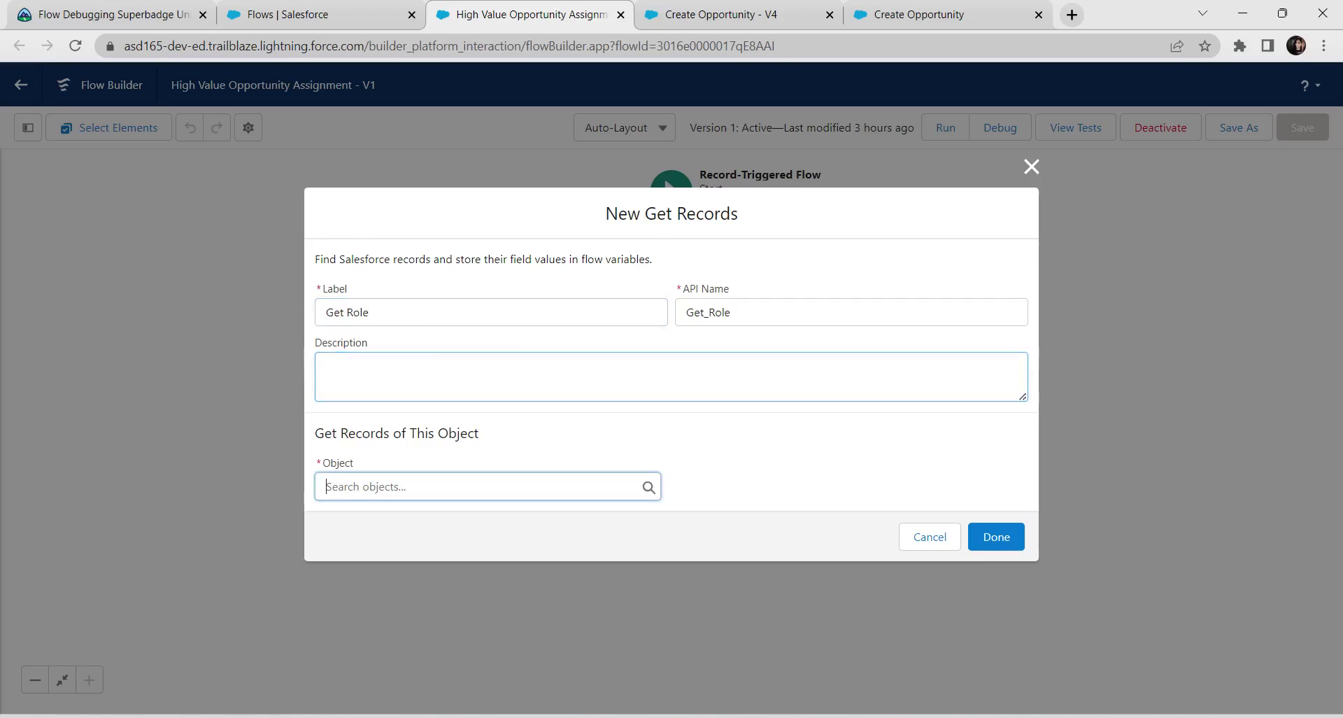
# Step: Search the objects for "role" and choose Role as the object to get records from
pyautogui.write('role')
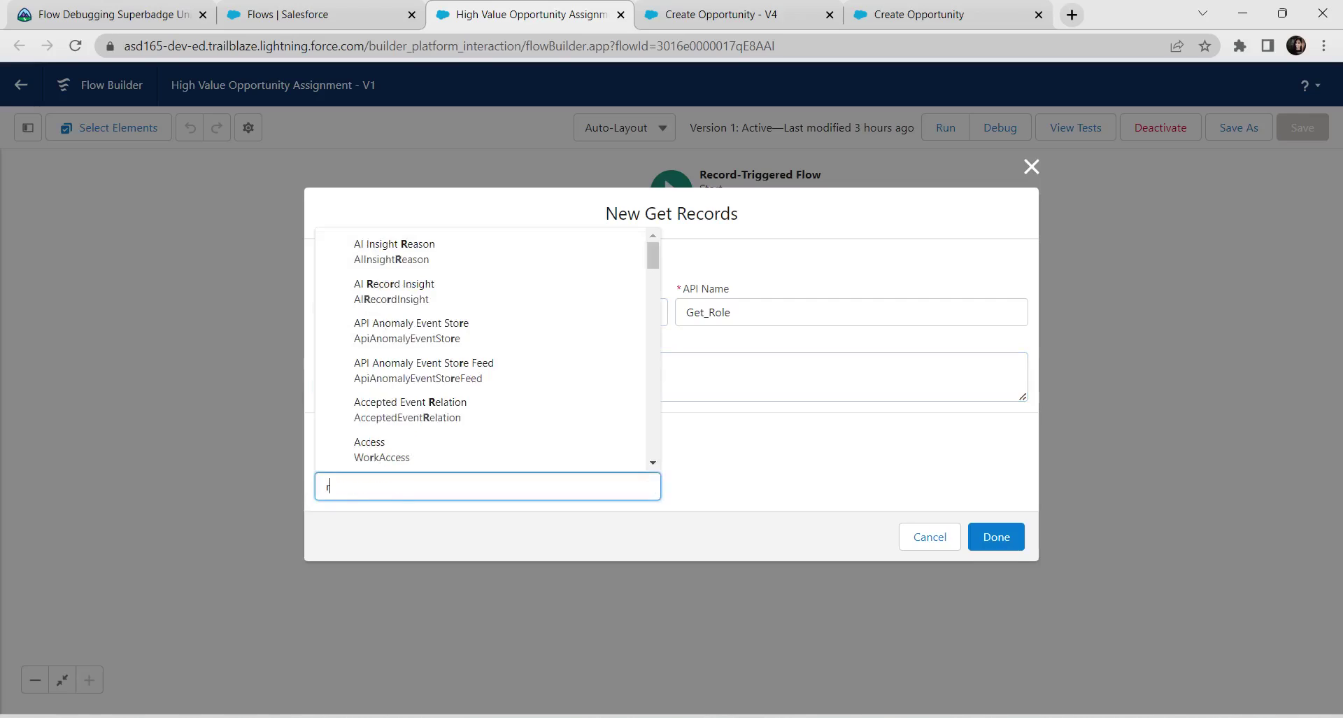
pyautogui.scroll(-1, 481, 408)
pyautogui.click(481, 448)
# Step: Filter the Role records with a condition on the DeveloperName field using the Equals operator
pyautogui.scroll(-4, 664, 378)
pyautogui.click(460, 309)
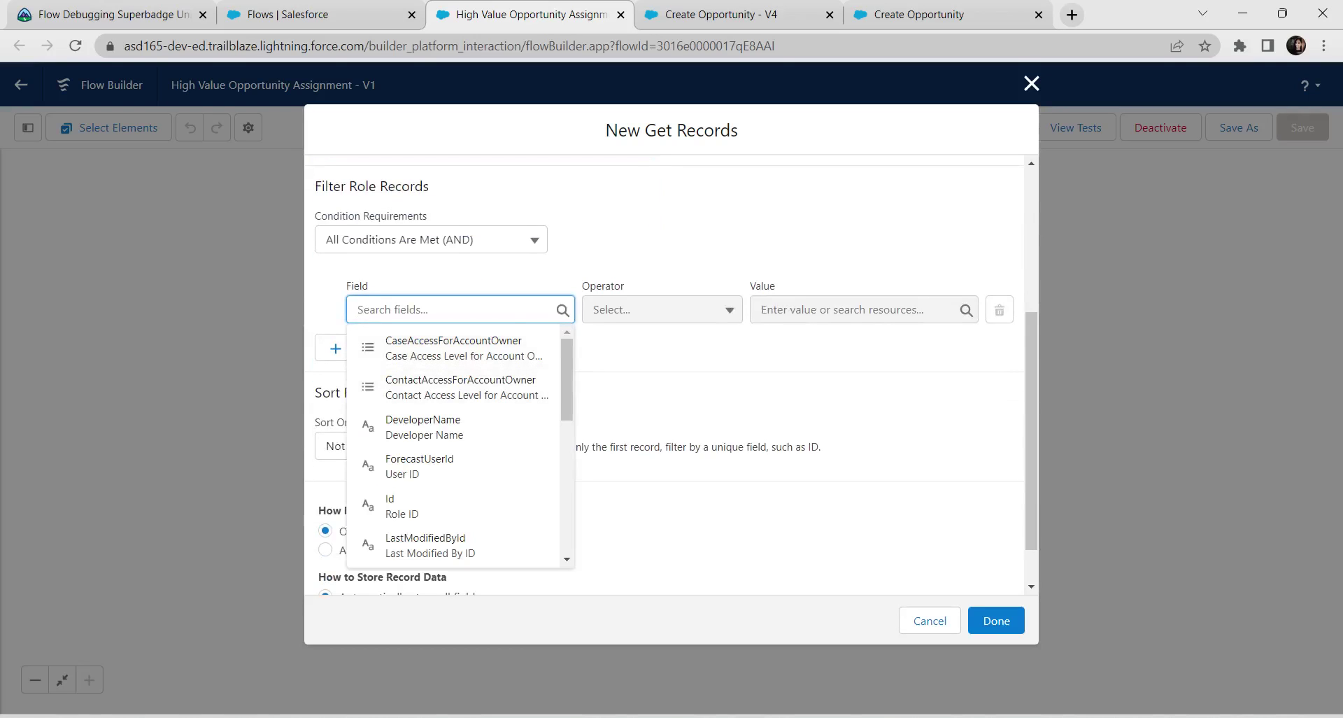
pyautogui.hotkey('alt', 'Tab')
pyautogui.click(460, 309)
pyautogui.click(451, 426)
# Step: Copy "SVP, Sales & Marketing" from the Case 3819 instructions and paste it as the DeveloperName condition value
pyautogui.click(863, 309)
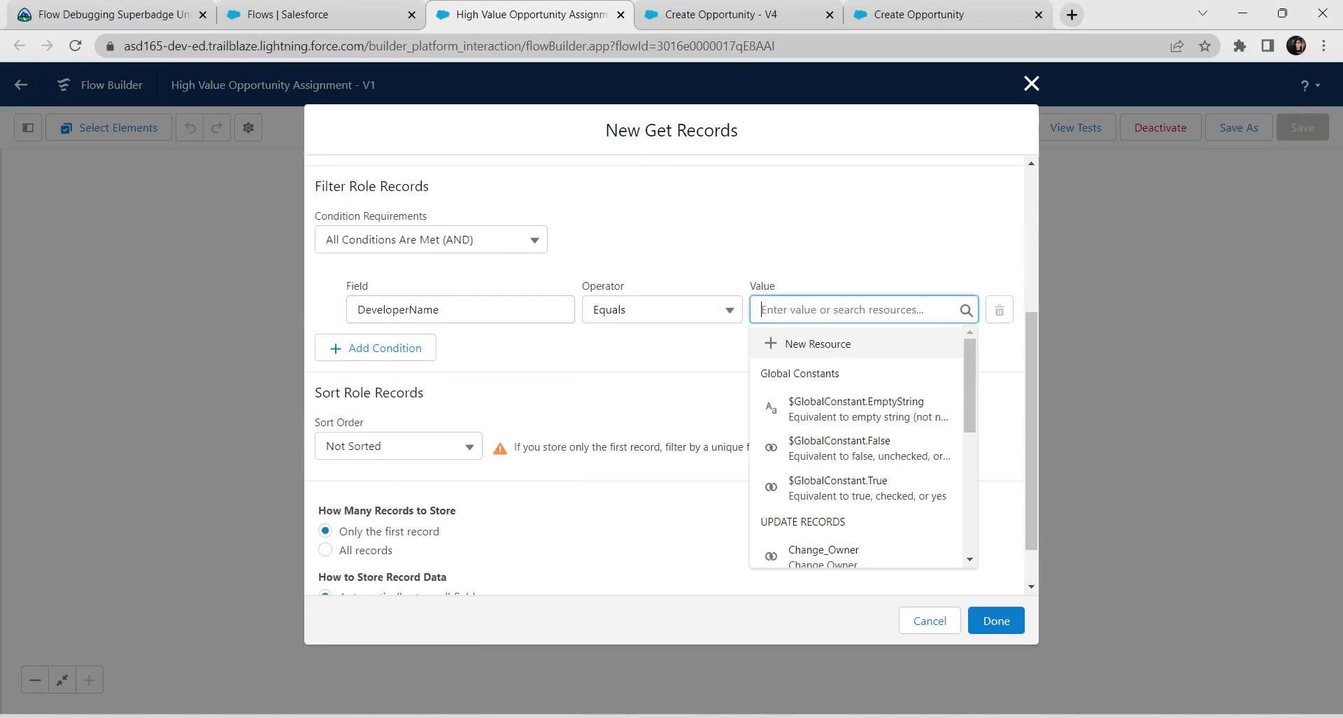
pyautogui.scroll(-5, 857, 448)
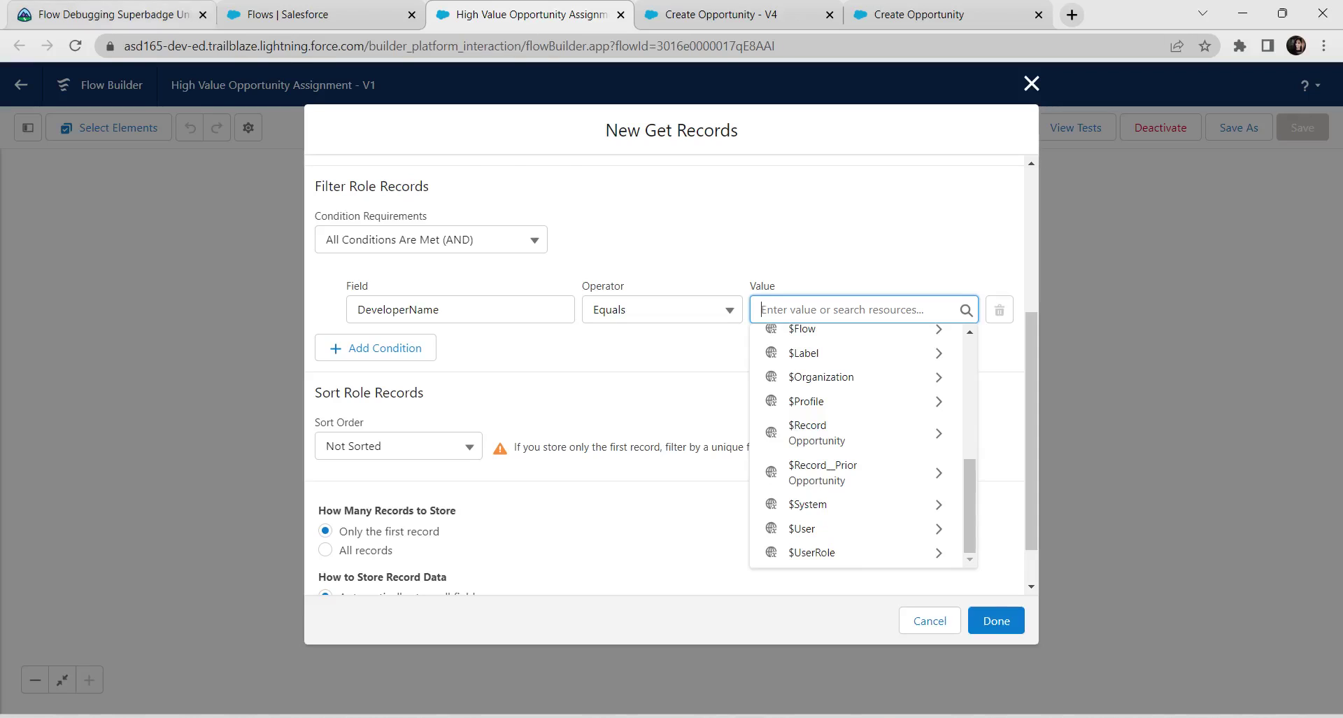
pyautogui.click(140, 14)
pyautogui.scroll(15, 664, 392)
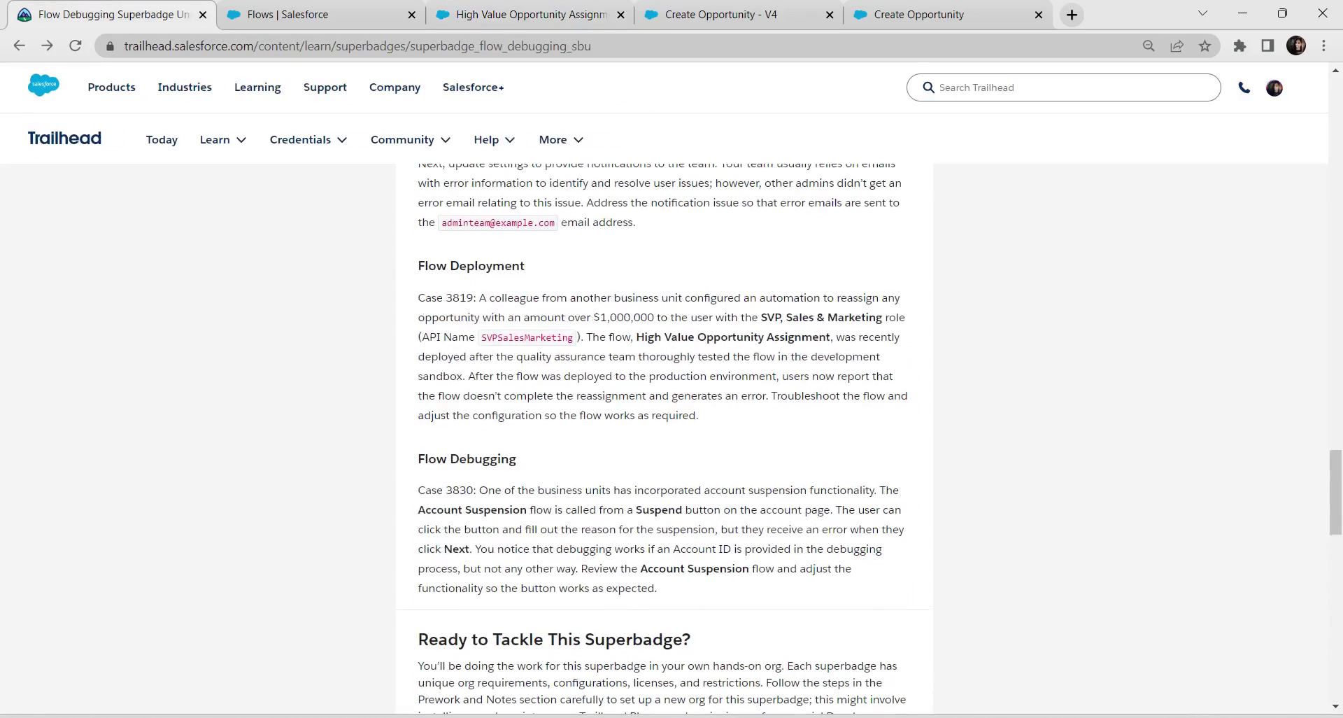
pyautogui.moveTo(762, 318)
pyautogui.mouseDown()
pyautogui.moveTo(882, 317)
pyautogui.moveTo(761, 317)
pyautogui.mouseUp()
pyautogui.hotkey('ctrl', 'c')
pyautogui.click(882, 318)
pyautogui.click(531, 14)
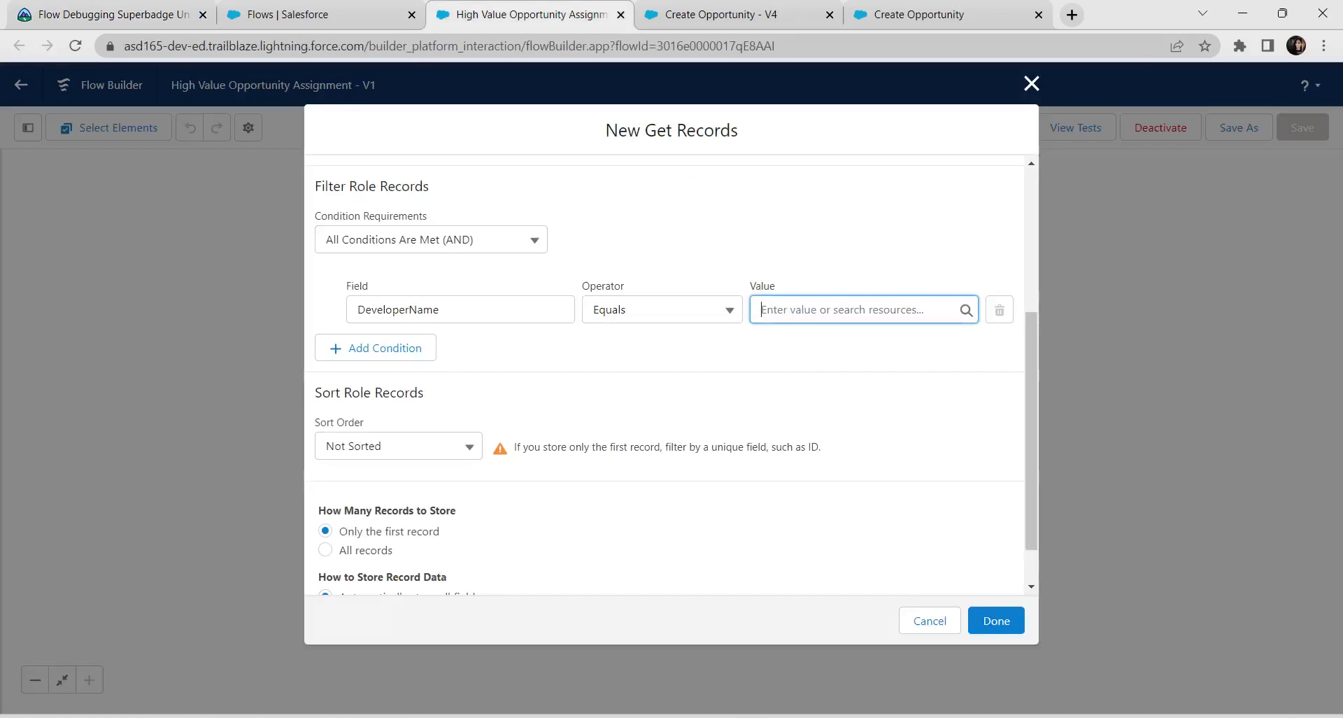
pyautogui.hotkey('ctrl', 'v')
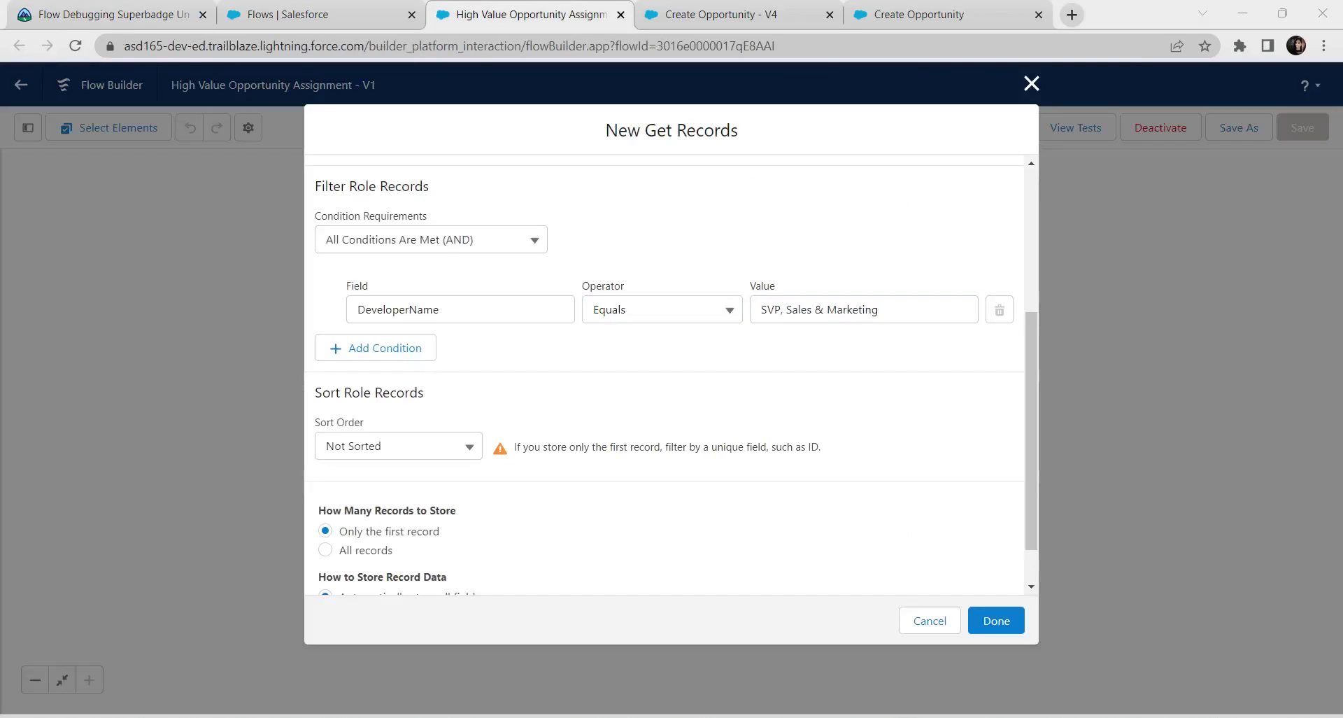
# Step: Edit the DeveloperName condition value to SVPSalesMarketing and finish the Get Role element
pyautogui.click(827, 310)
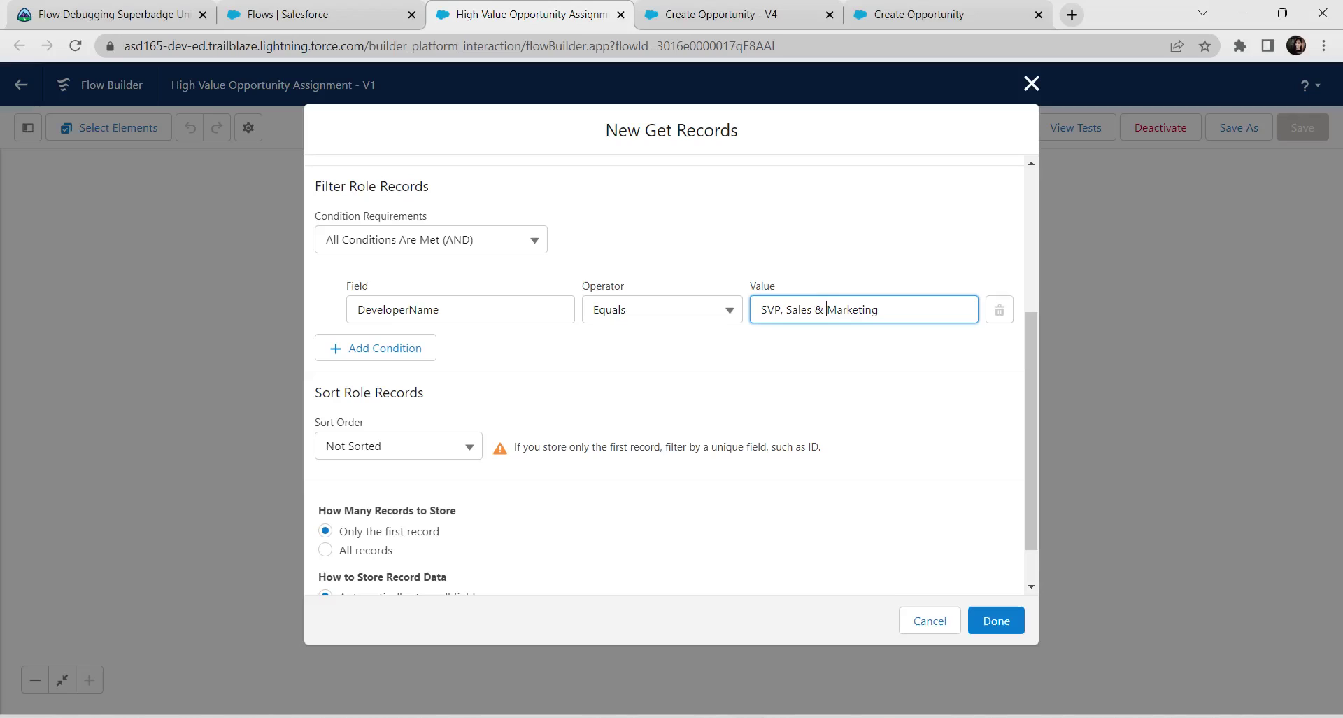
pyautogui.press('BackSpace')
pyautogui.press('BackSpace')
pyautogui.press('BackSpace')
pyautogui.press('Left')
pyautogui.press('Left')
pyautogui.press('Left')
pyautogui.press('Left')
pyautogui.press('BackSpace')
pyautogui.press('BackSpace')
pyautogui.press('Tab')
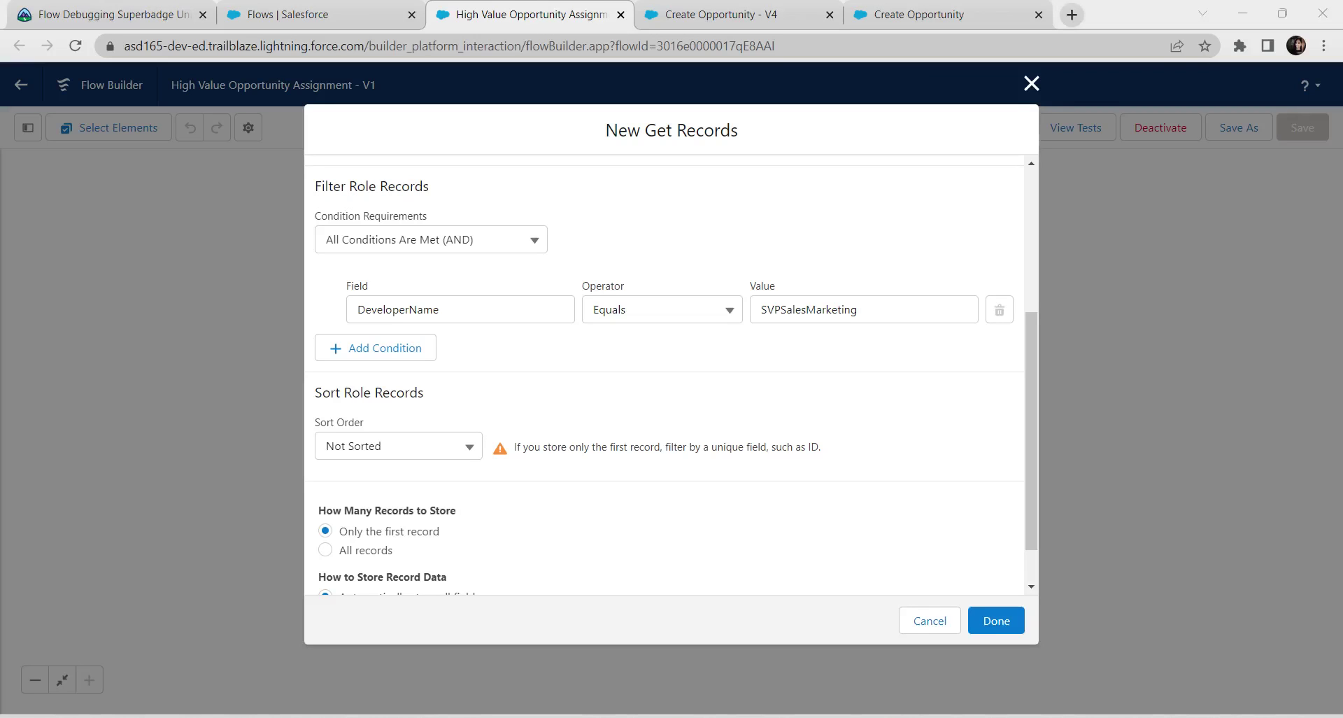
pyautogui.click(996, 621)
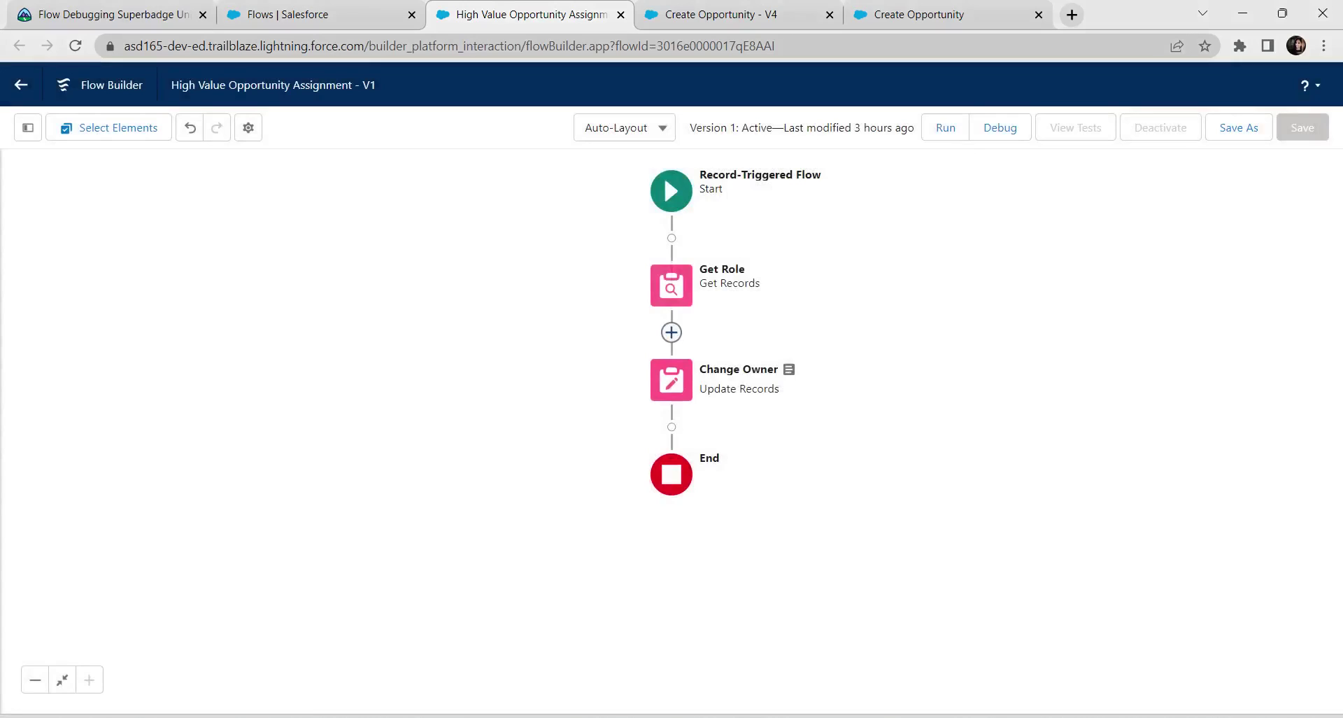
# Step: Add a Get Records element labelled Get User between Get Role and Change Owner
pyautogui.click(671, 332)
pyautogui.scroll(-3, 665, 563)
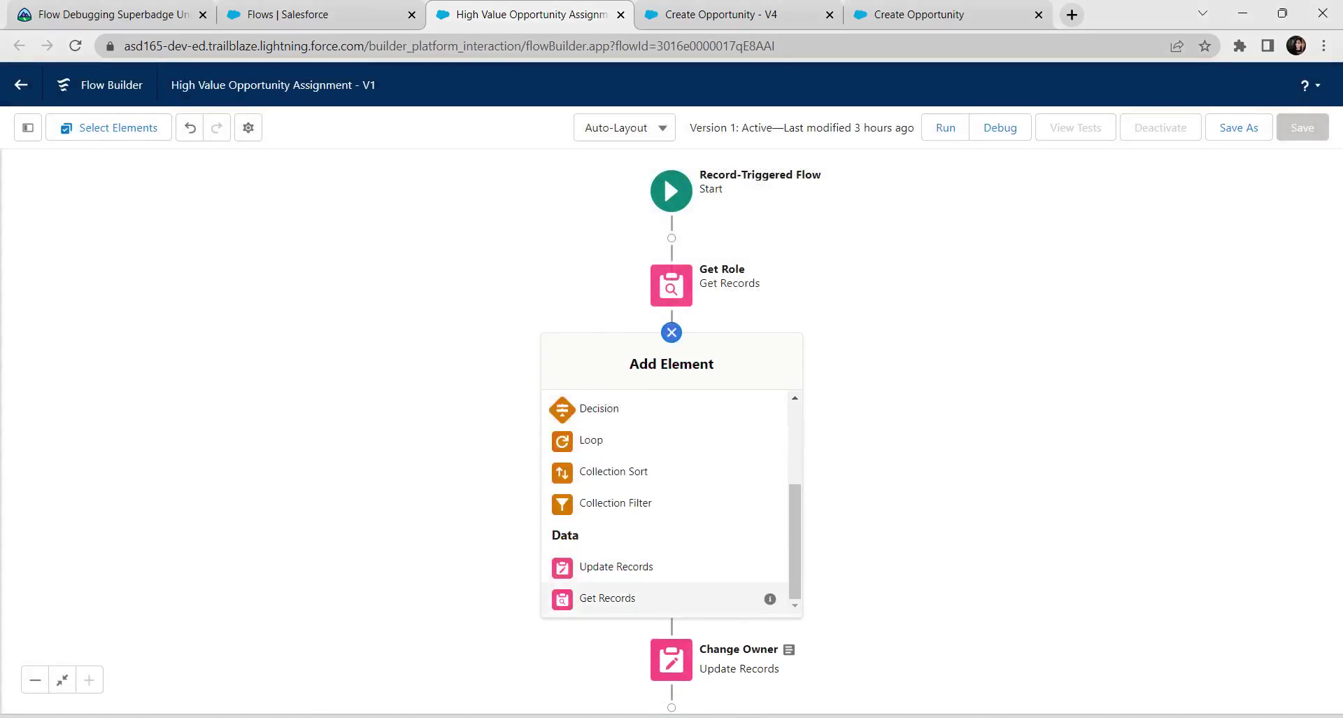
pyautogui.click(607, 597)
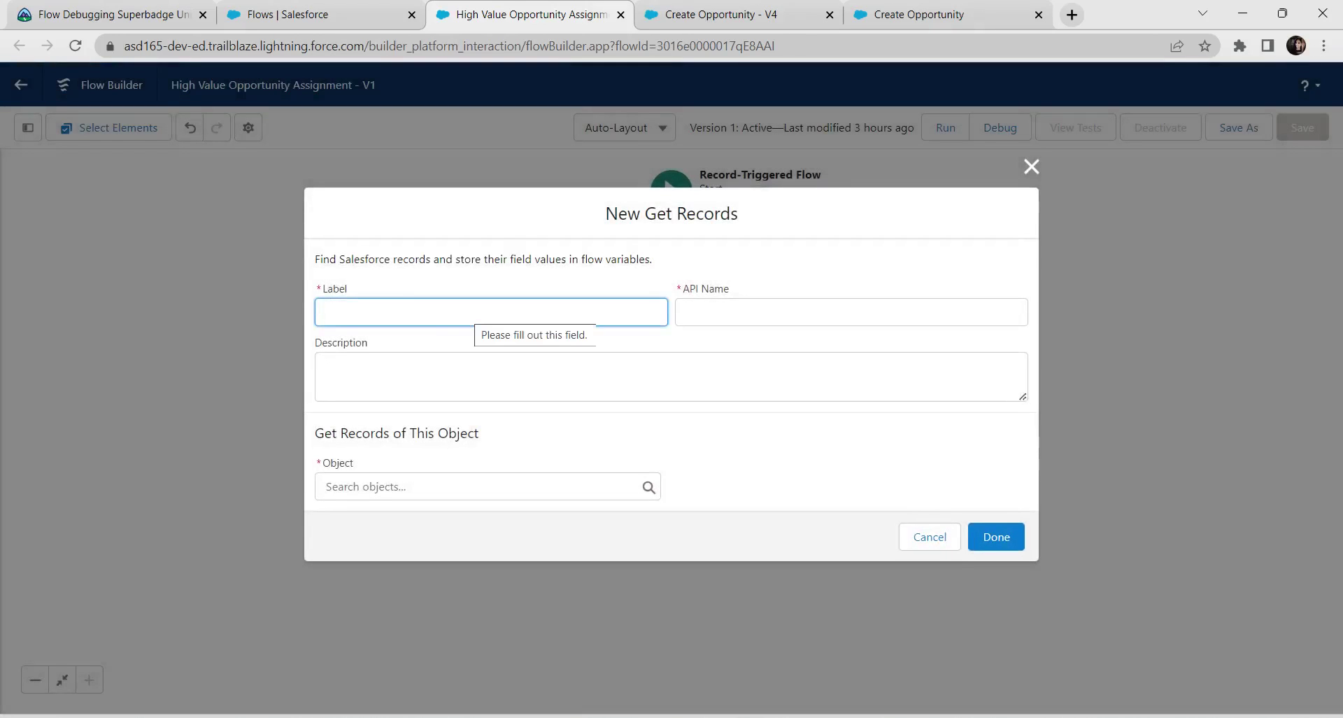
pyautogui.write('G')
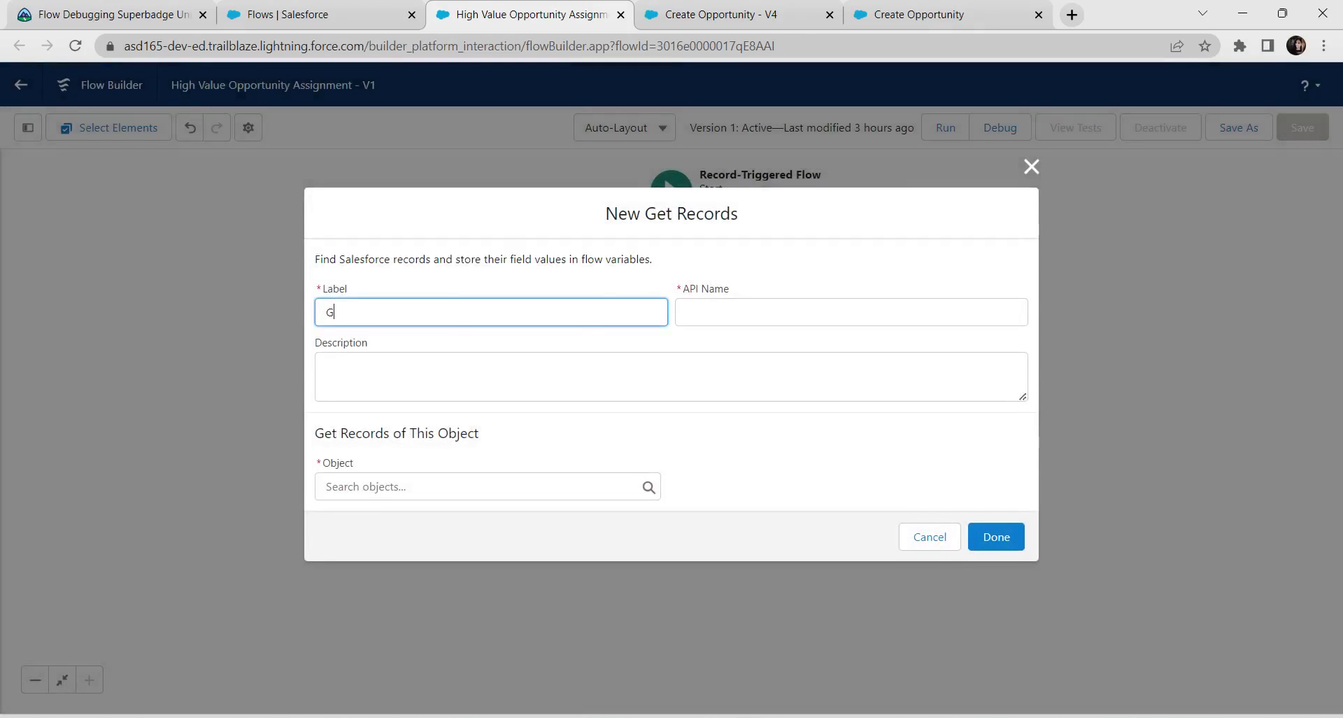
pyautogui.write('et User')
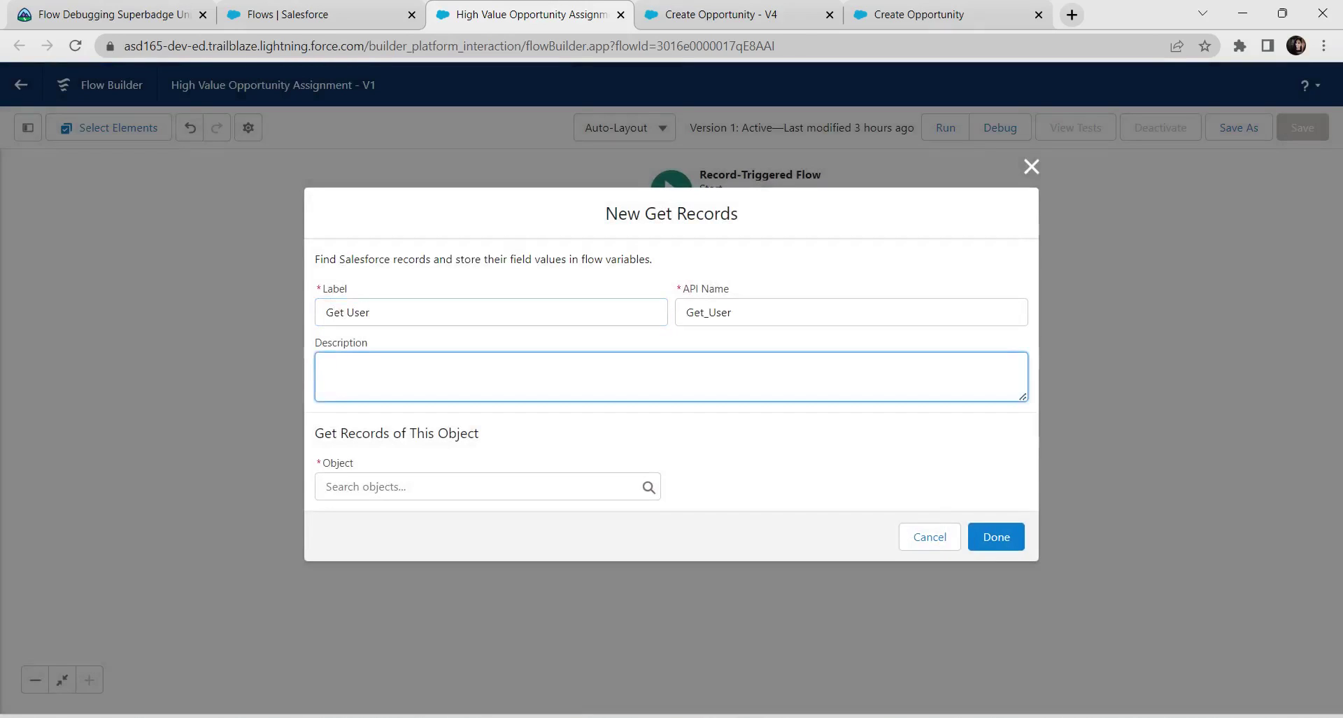
pyautogui.hotkey('alt', 'Tab')
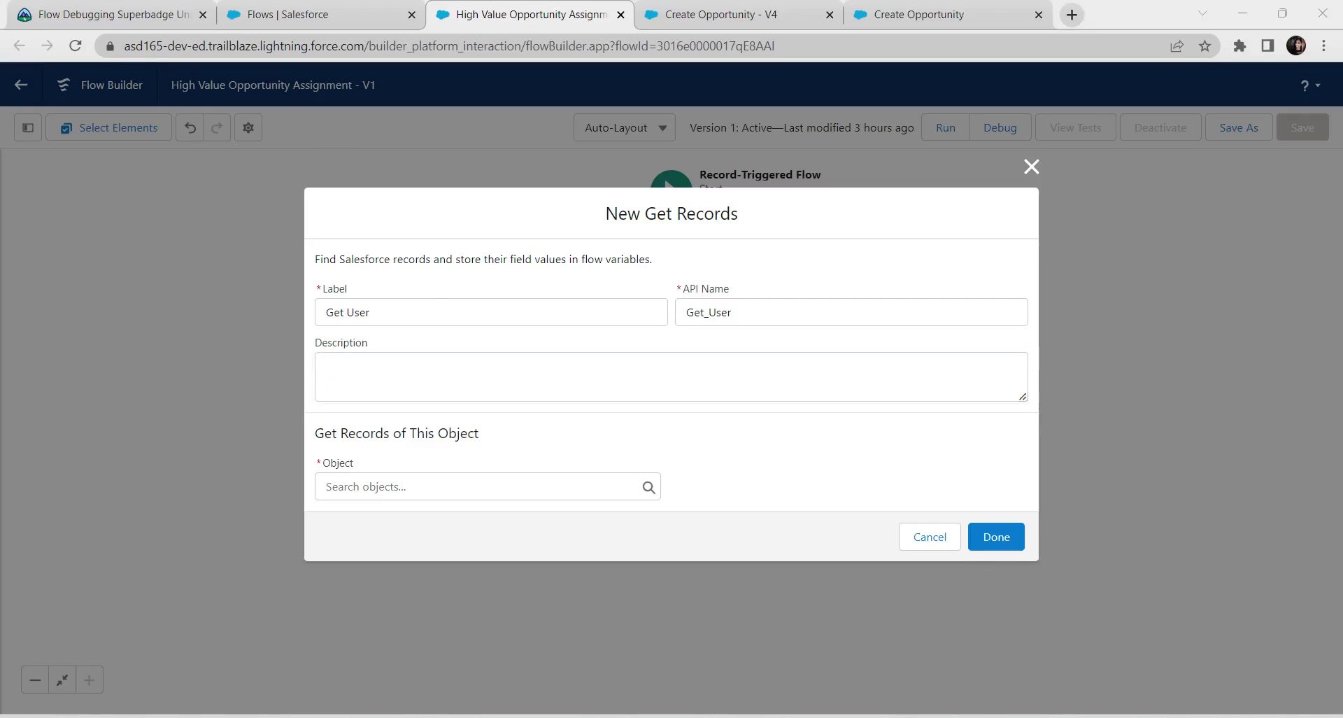
# Step: Search the objects for "user" and choose User as the object to get records from
pyautogui.click(343, 487)
pyautogui.write('user')
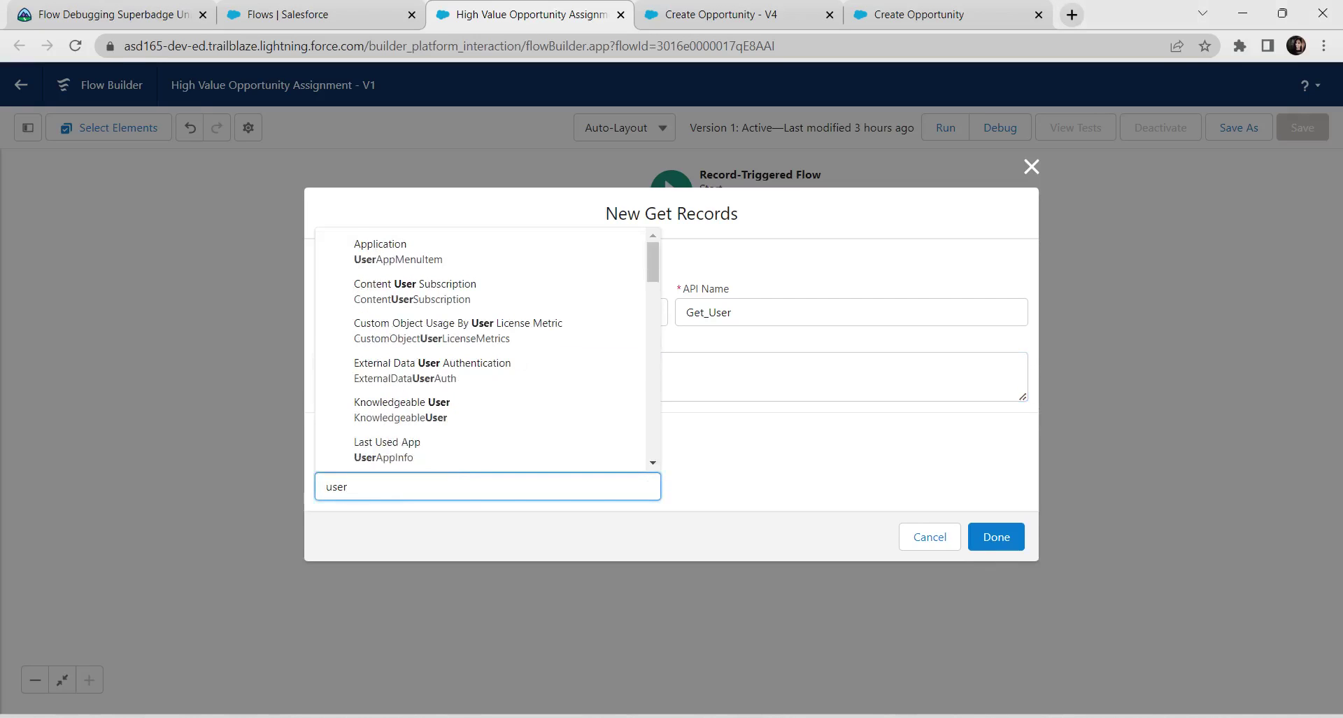
pyautogui.scroll(-6, 480, 420)
pyautogui.scroll(2, 480, 326)
pyautogui.scroll(1, 483, 308)
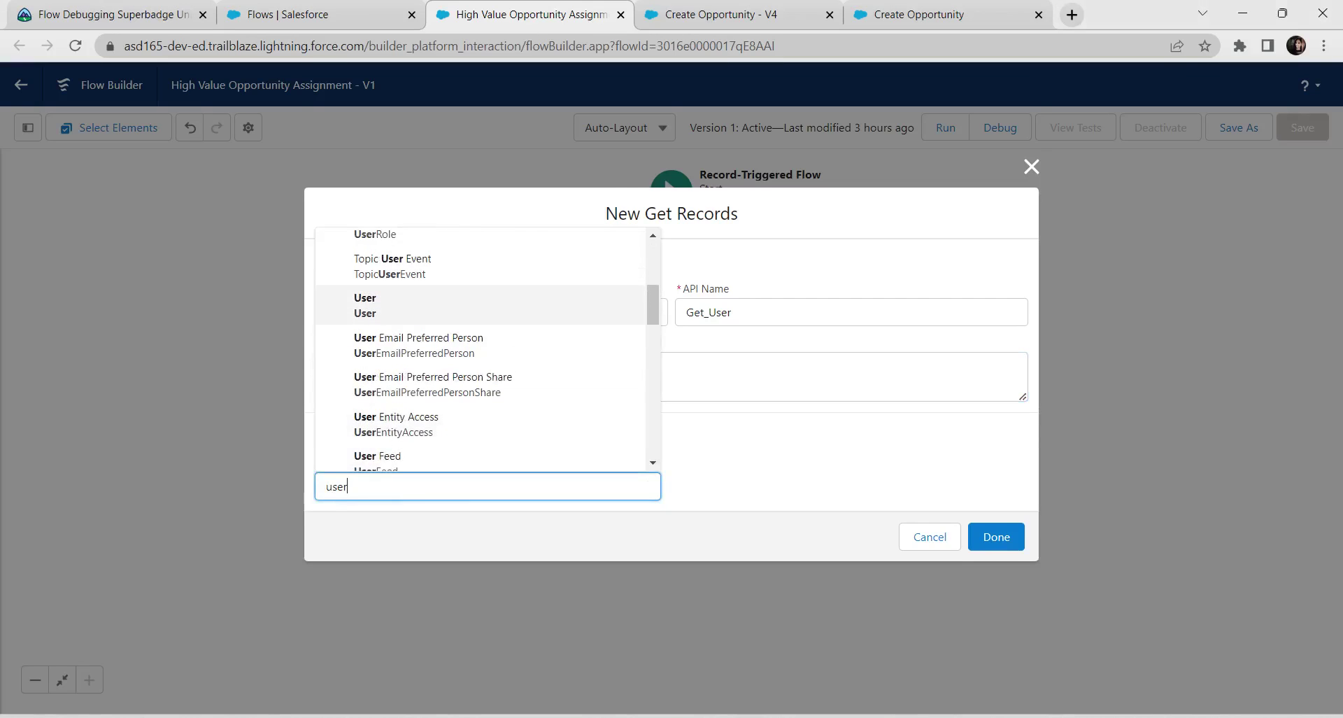
pyautogui.click(483, 305)
# Step: Filter the User records with a condition on the UserRoleId field using the Equals operator
pyautogui.scroll(-4, 483, 305)
pyautogui.click(460, 309)
pyautogui.write('user')
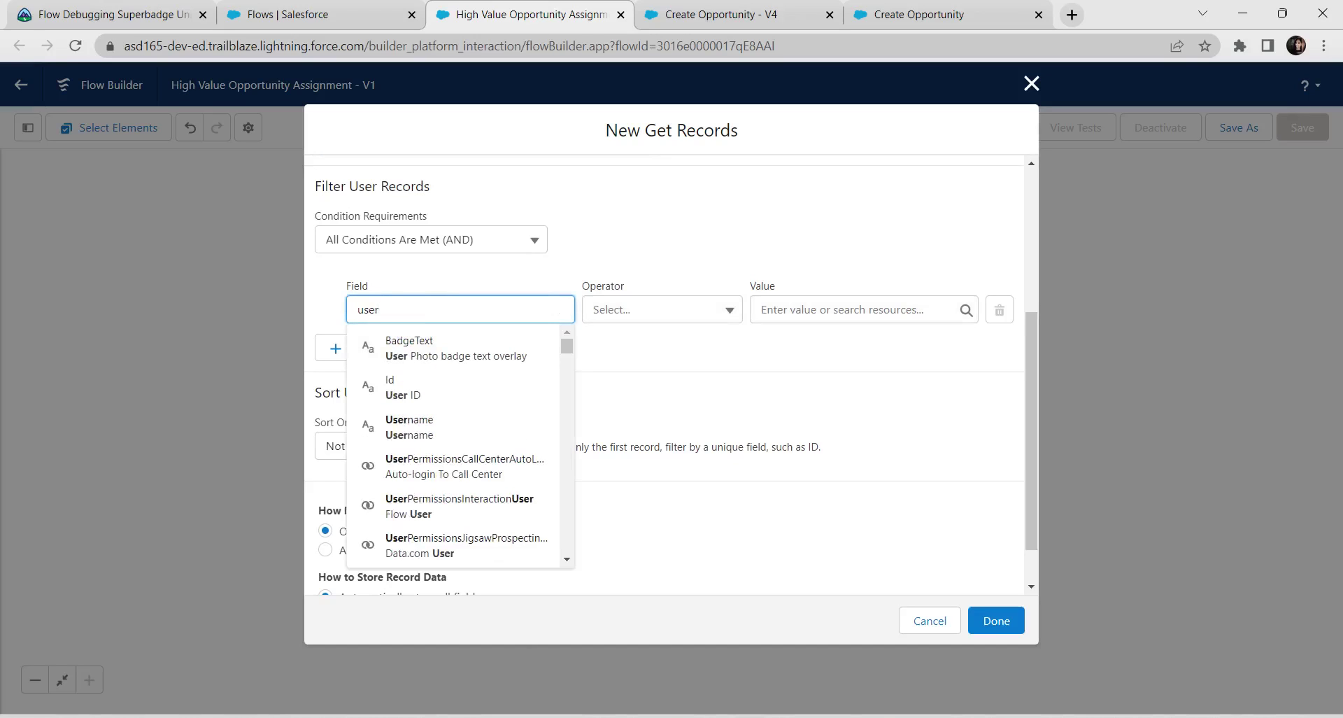
pyautogui.scroll(-6, 460, 446)
pyautogui.scroll(-4, 460, 445)
pyautogui.write('rol')
pyautogui.press('Down')
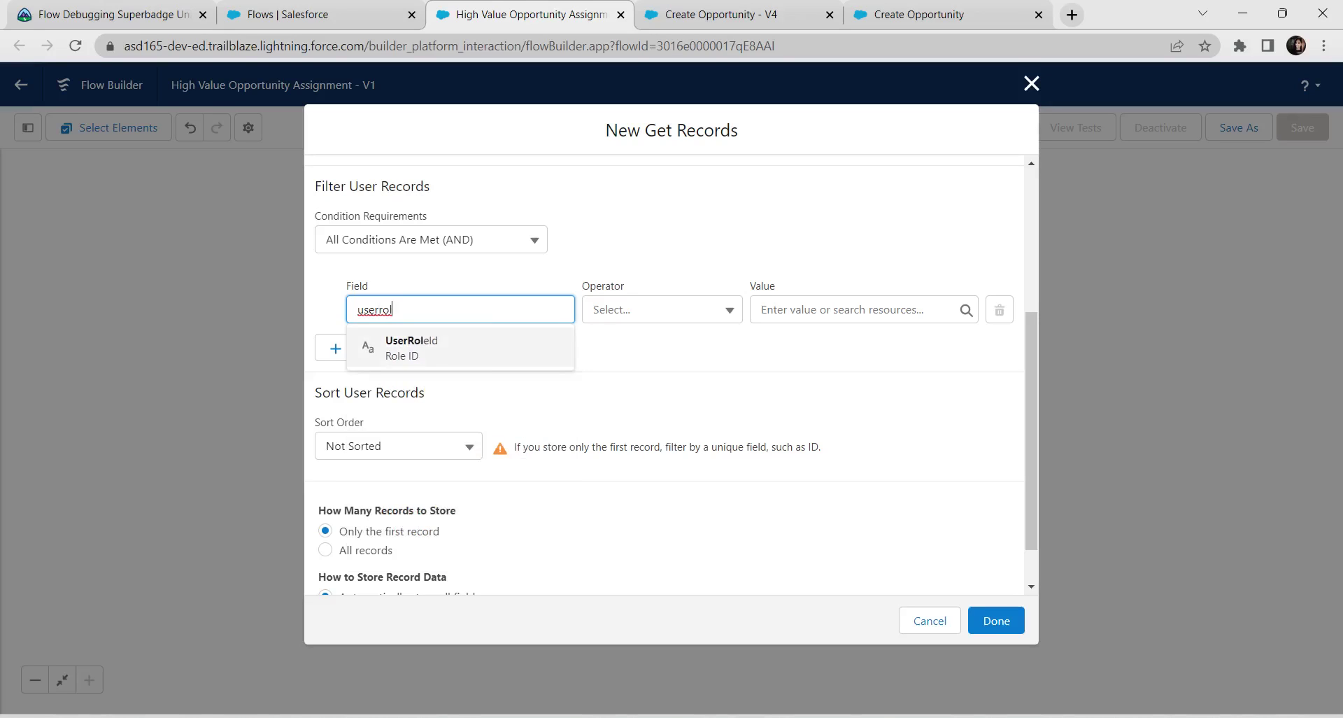
pyautogui.press('Return')
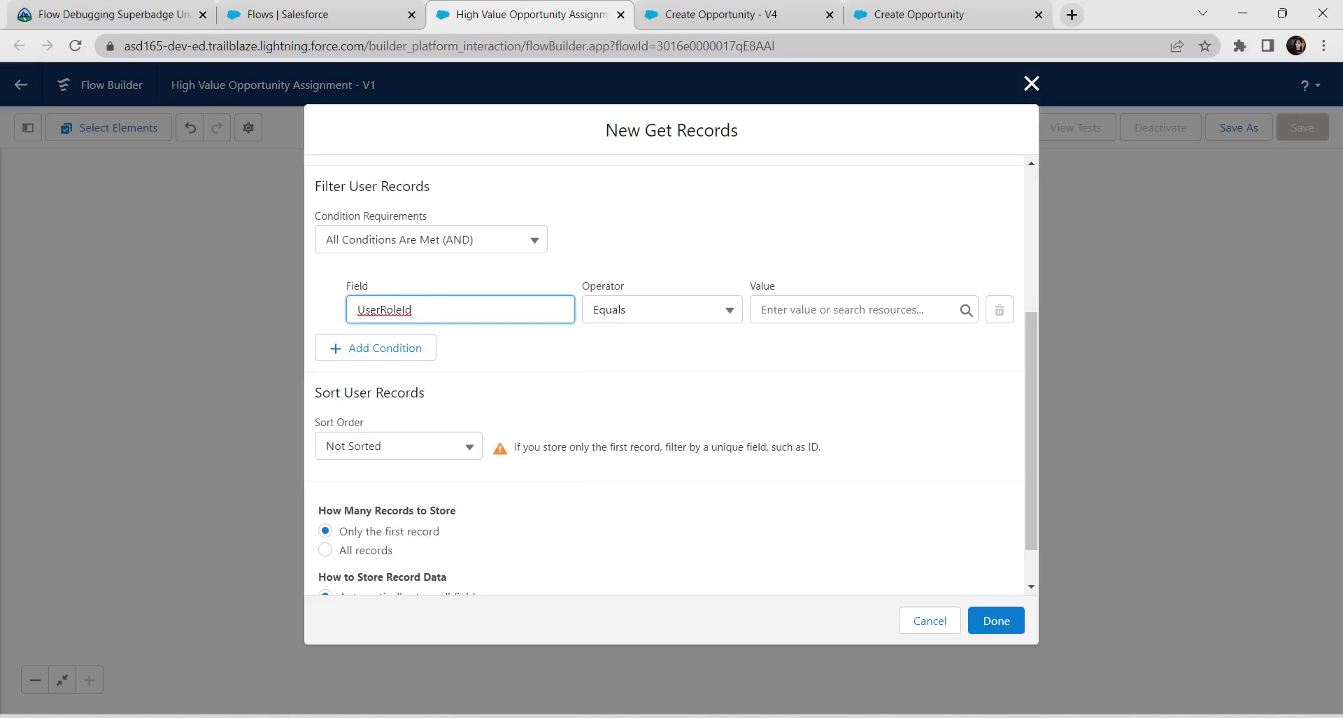
# Step: Set the UserRoleId condition value to the Role ID from Get_Role and finish the Get User element
pyautogui.click(840, 309)
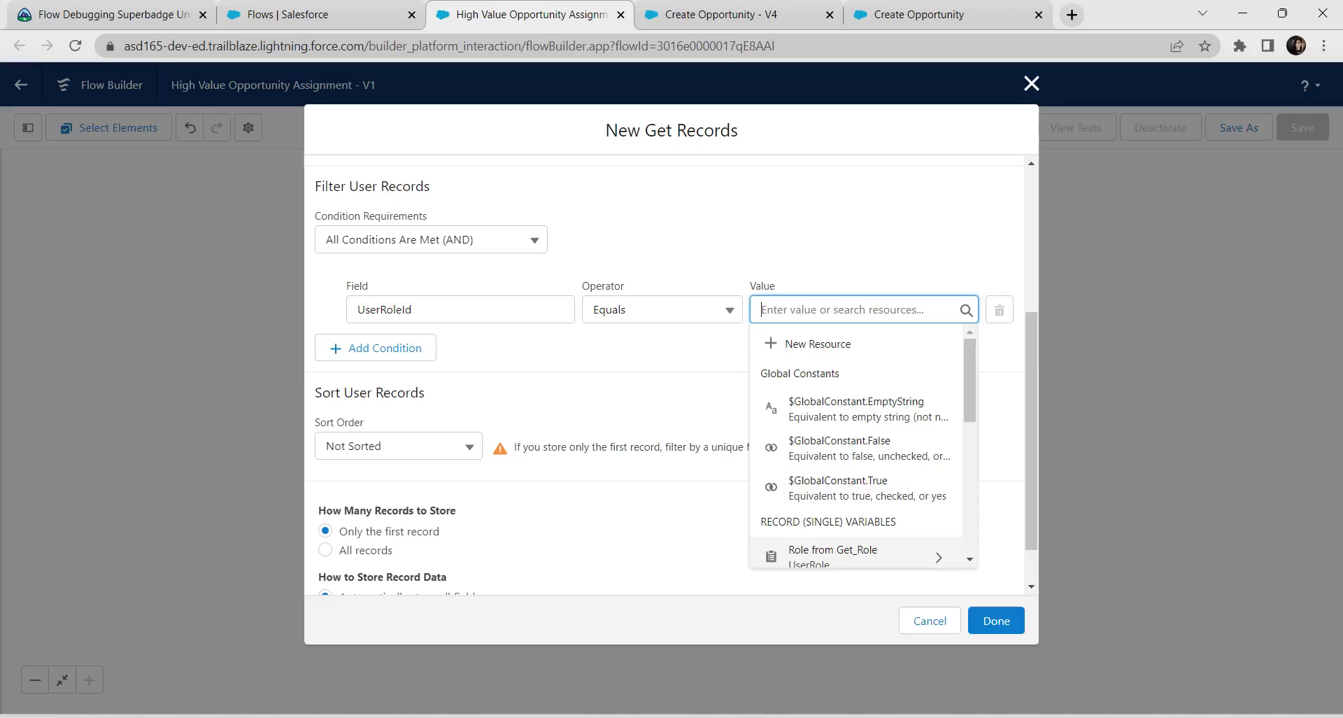
pyautogui.click(840, 556)
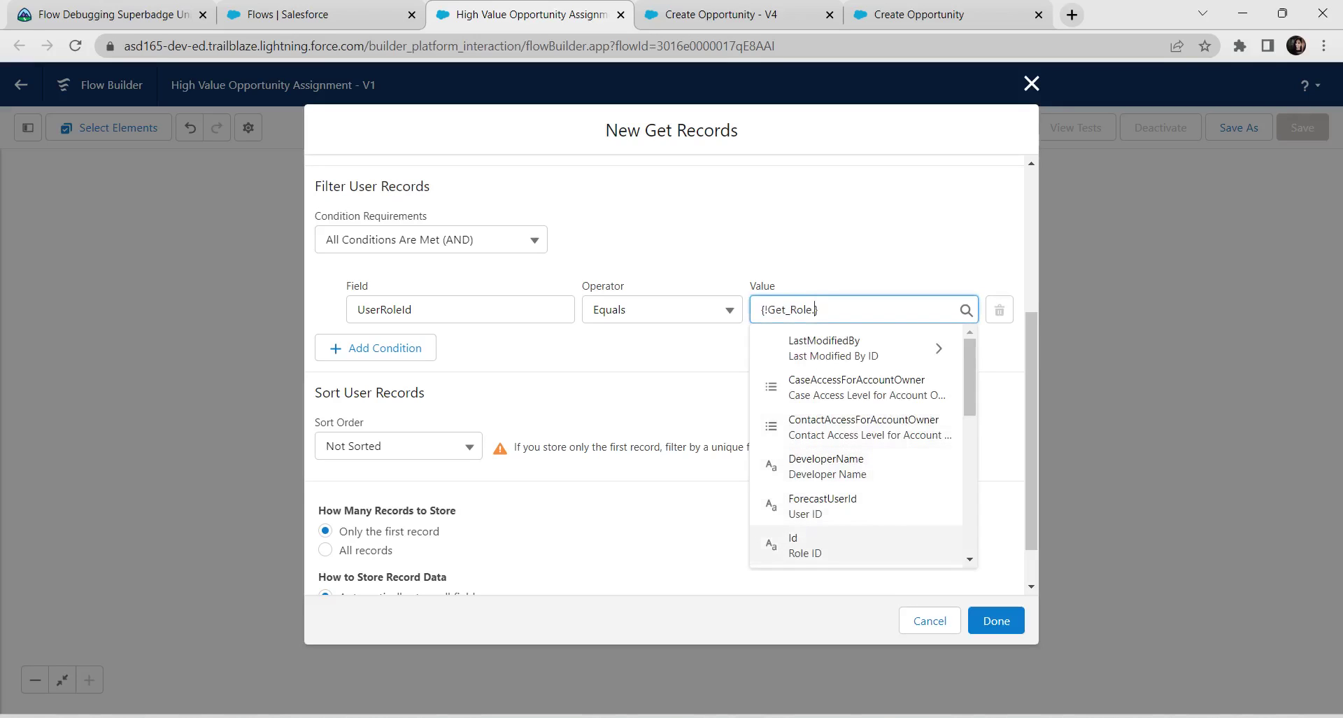
pyautogui.scroll(-4, 857, 447)
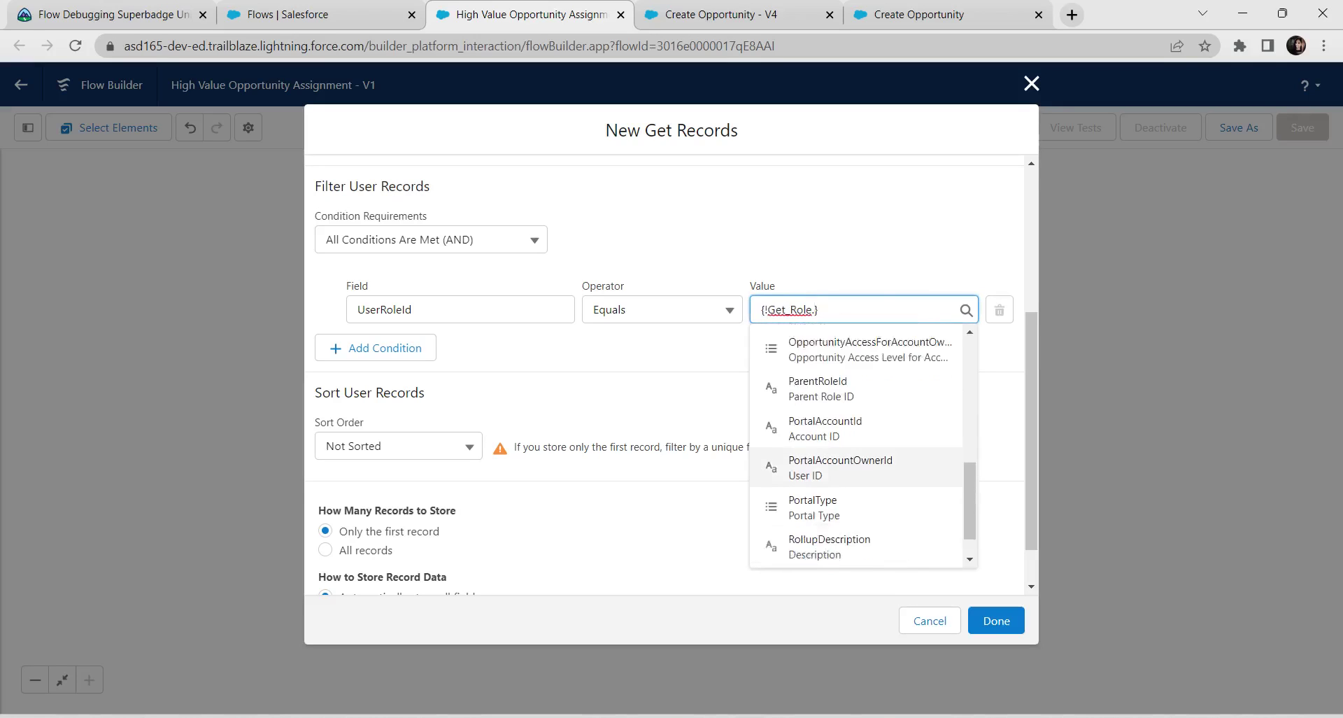
pyautogui.scroll(5, 857, 427)
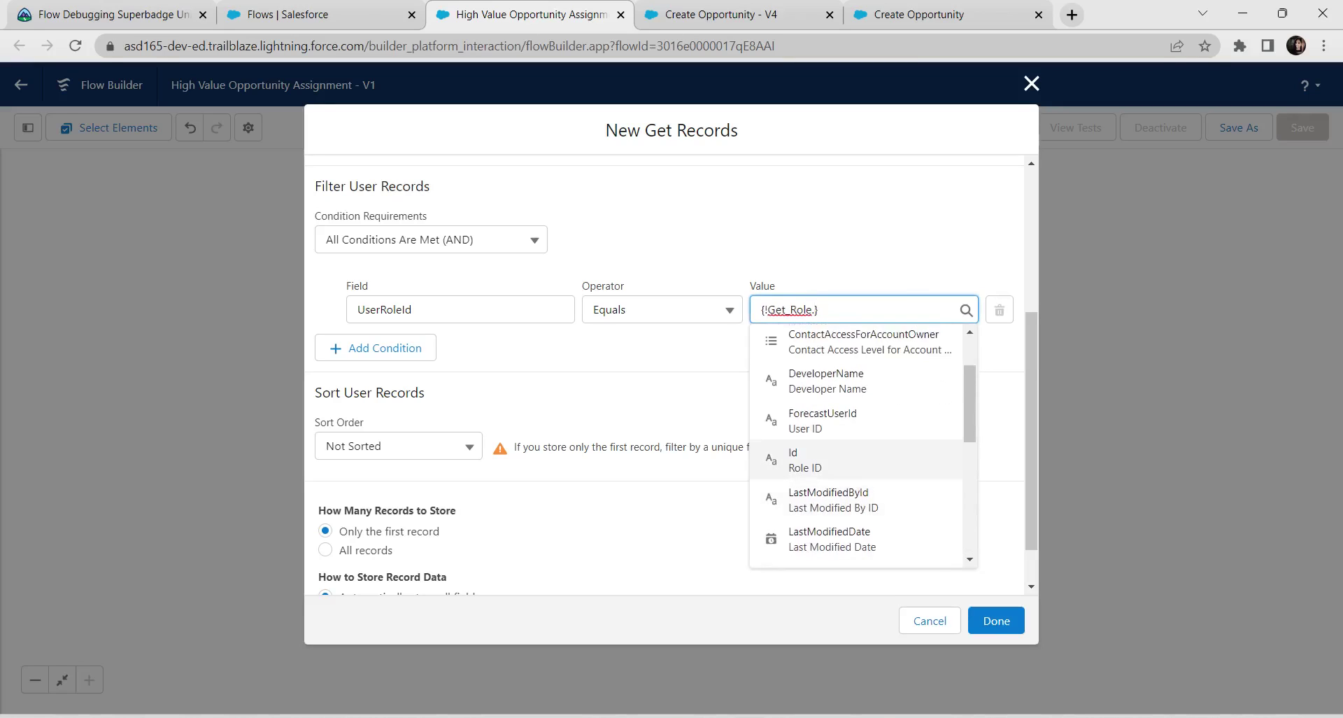
pyautogui.click(839, 463)
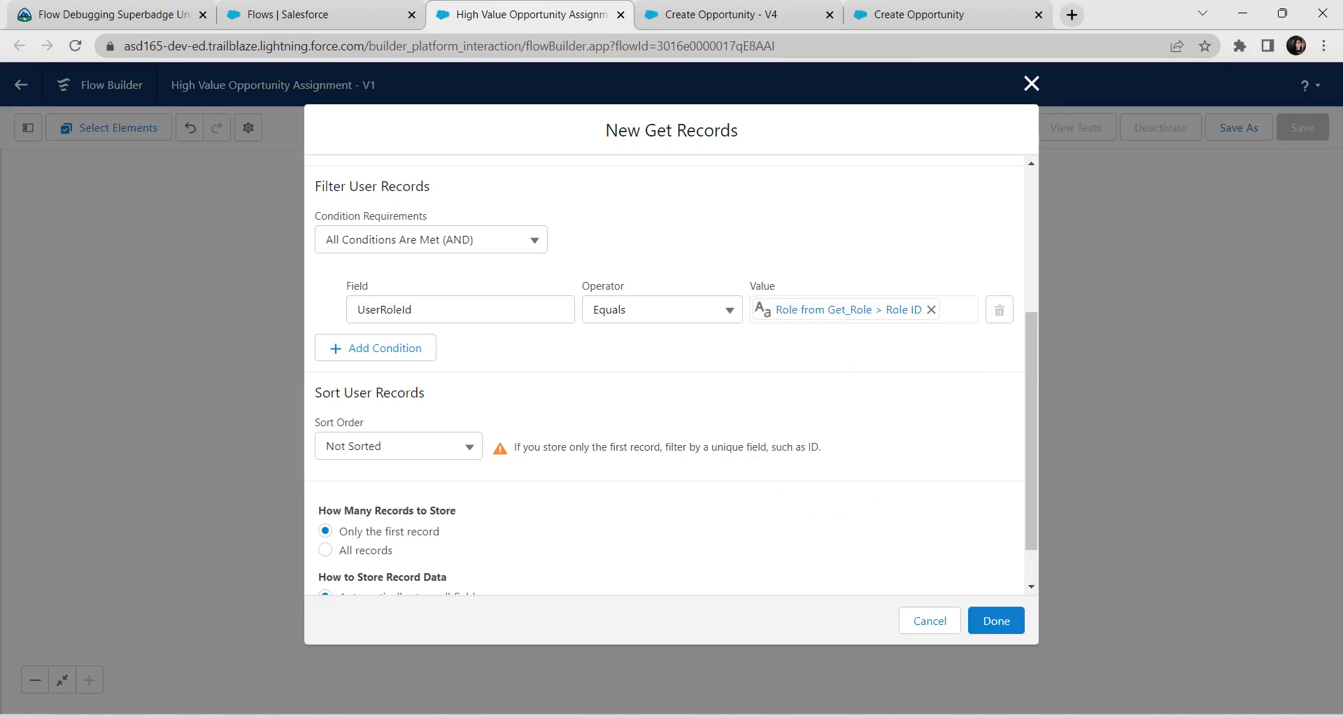
pyautogui.click(996, 620)
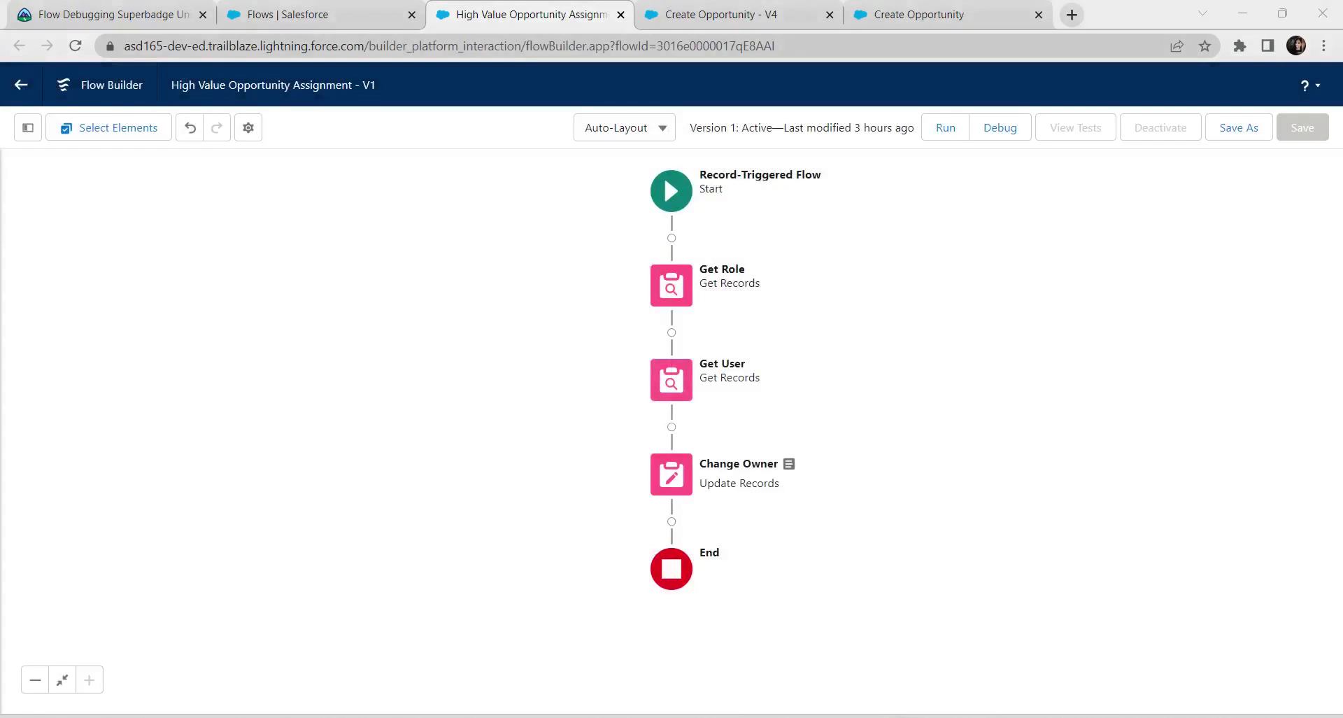
# Step: Open the Change Owner element for editing and clear the value assigned to OwnerId
pyautogui.doubleClick(671, 474)
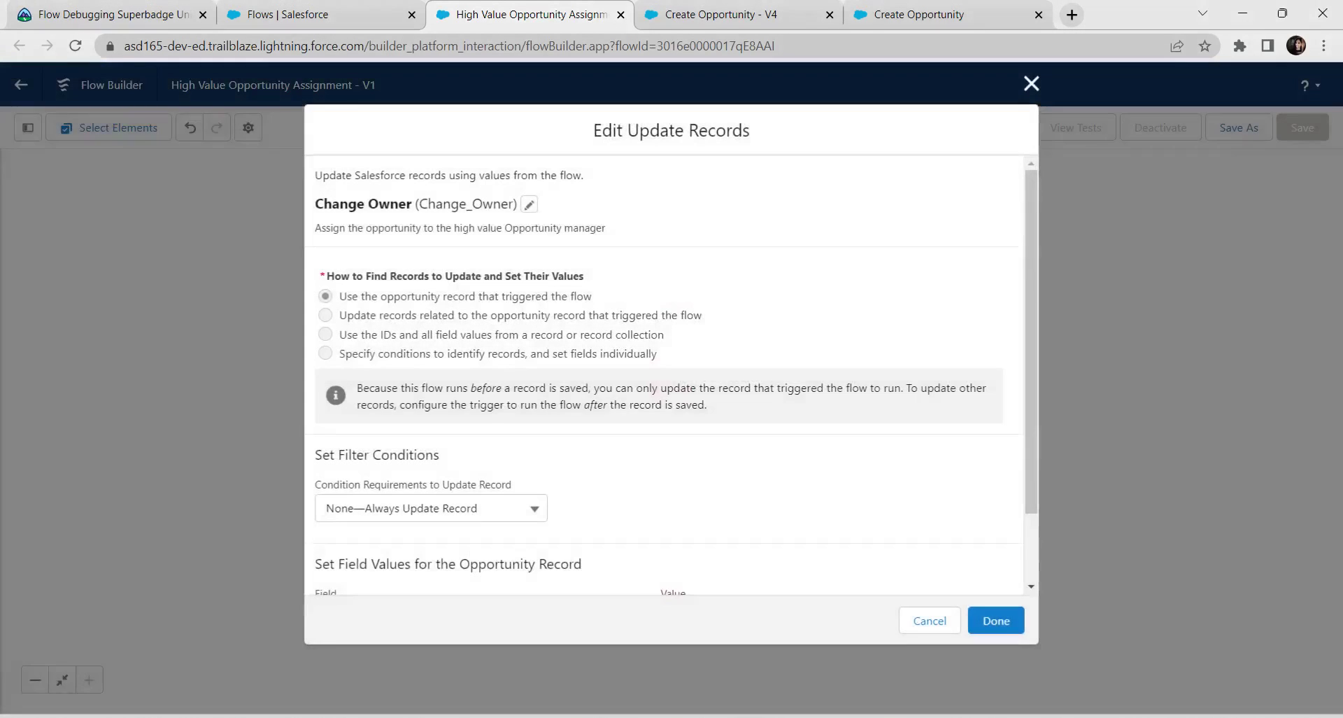
pyautogui.scroll(-2, 664, 374)
pyautogui.moveTo(794, 531); pyautogui.dragTo(670, 531)
pyautogui.press('BackSpace')
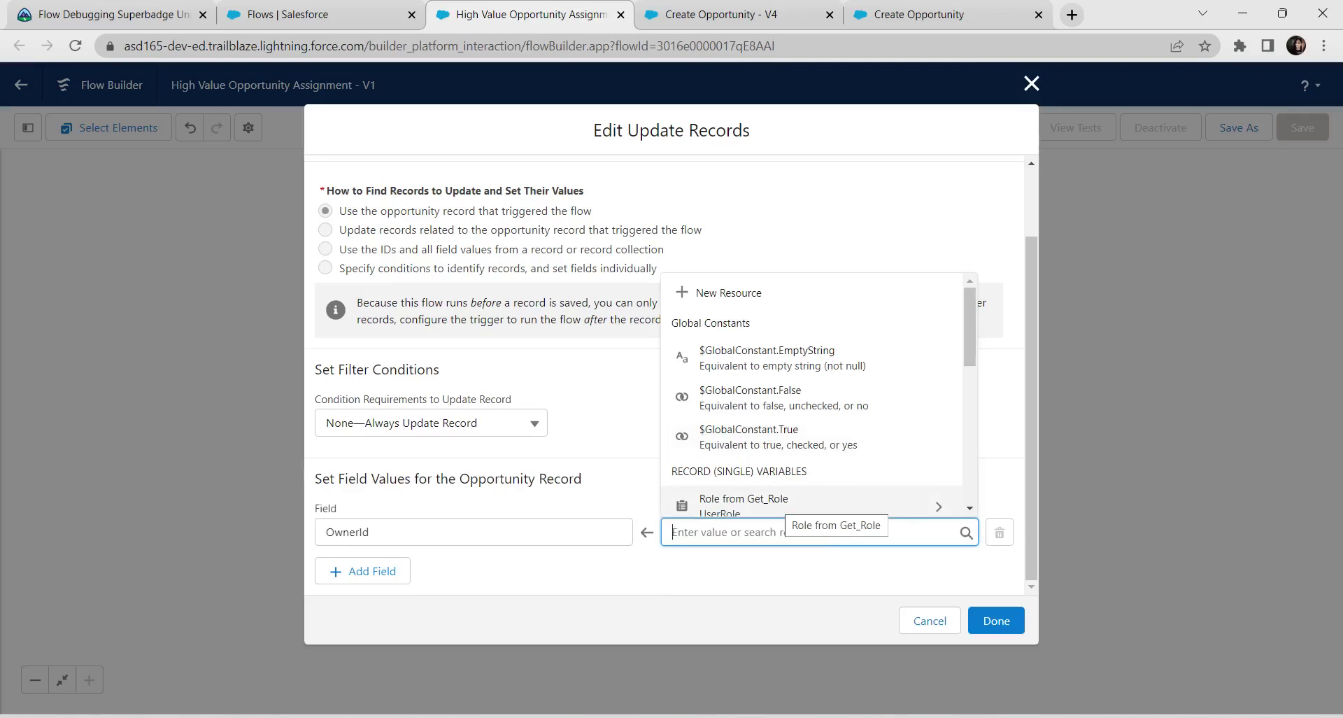
# Step: Assign the User ID from Get_User to the OwnerId field and finish the Change Owner element
pyautogui.scroll(-2, 811, 438)
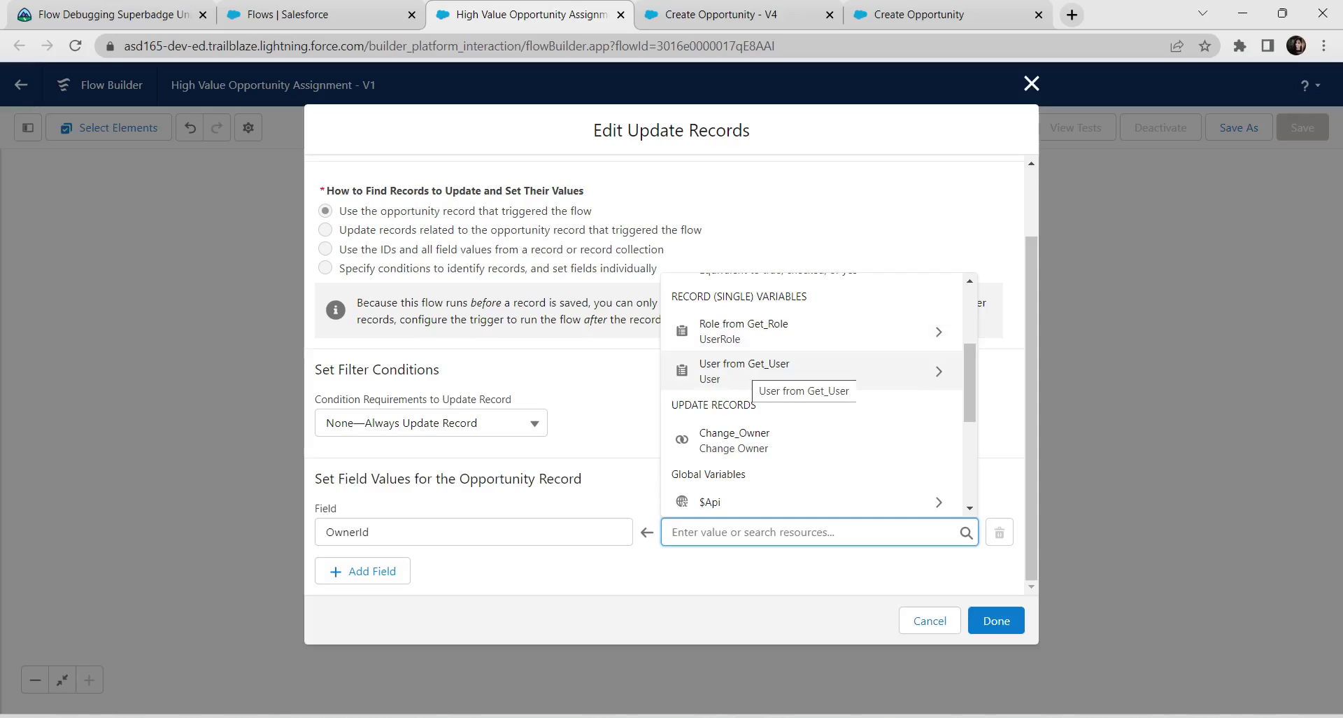
pyautogui.click(744, 370)
pyautogui.scroll(-3, 812, 419)
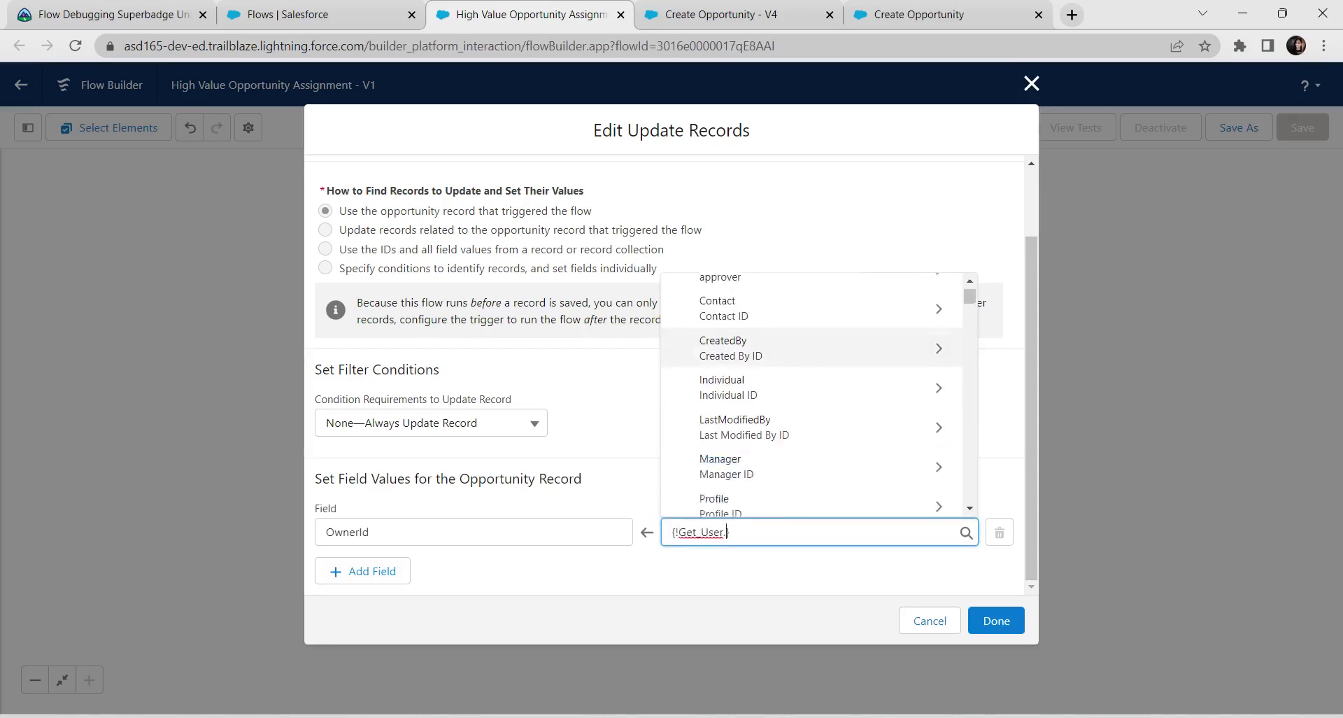
pyautogui.scroll(-10, 811, 420)
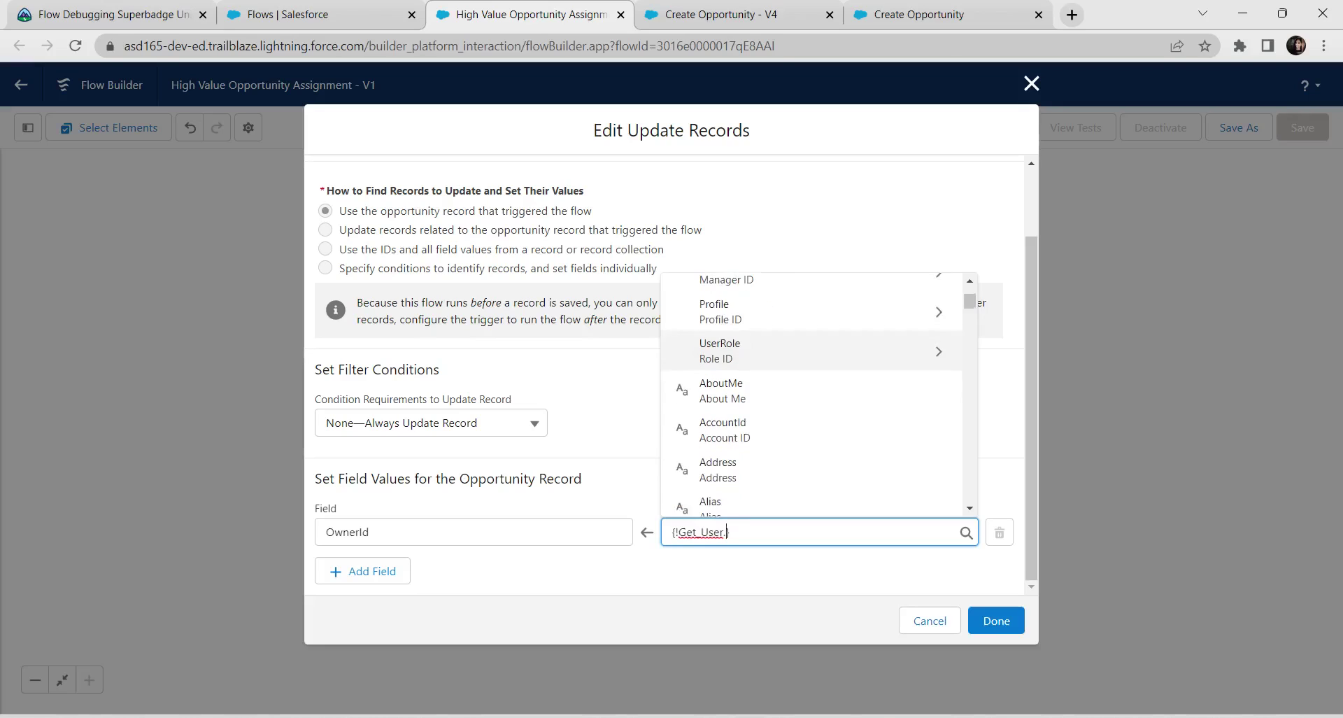
pyautogui.scroll(-3, 811, 439)
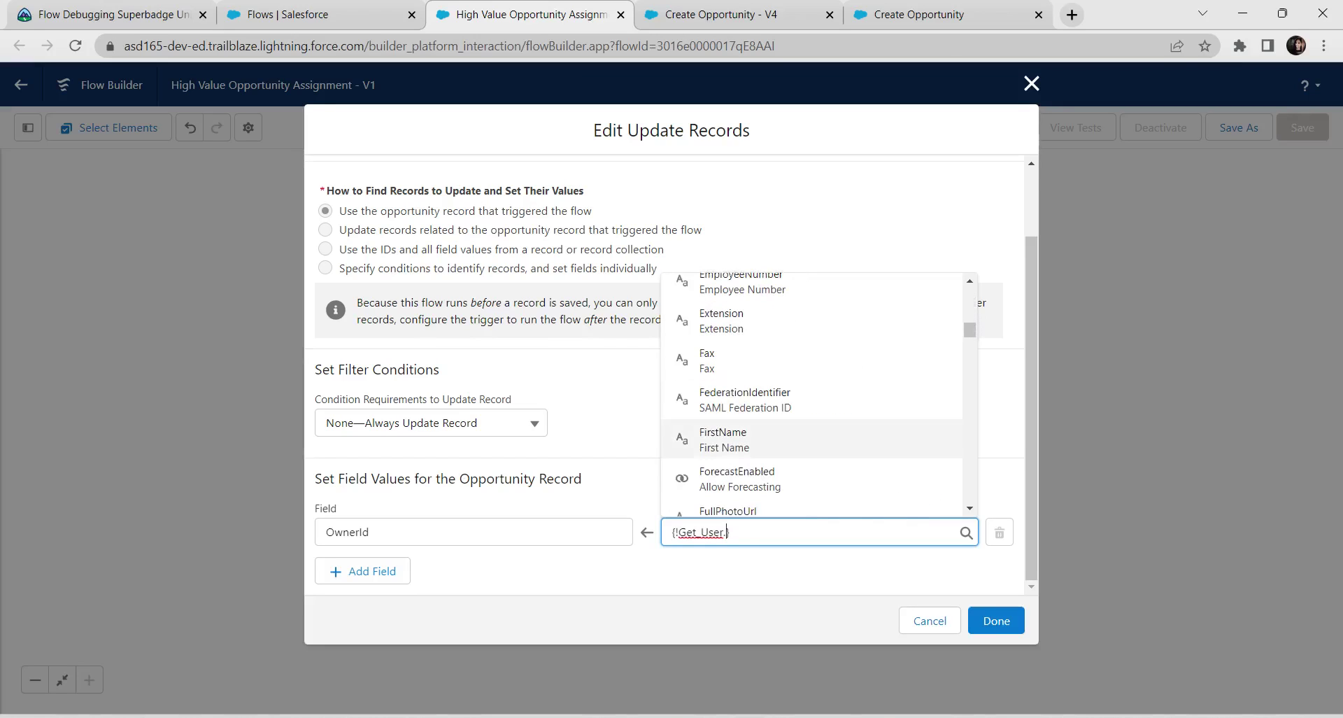
pyautogui.write('user')
pyautogui.scroll(-3, 811, 420)
pyautogui.click(721, 339)
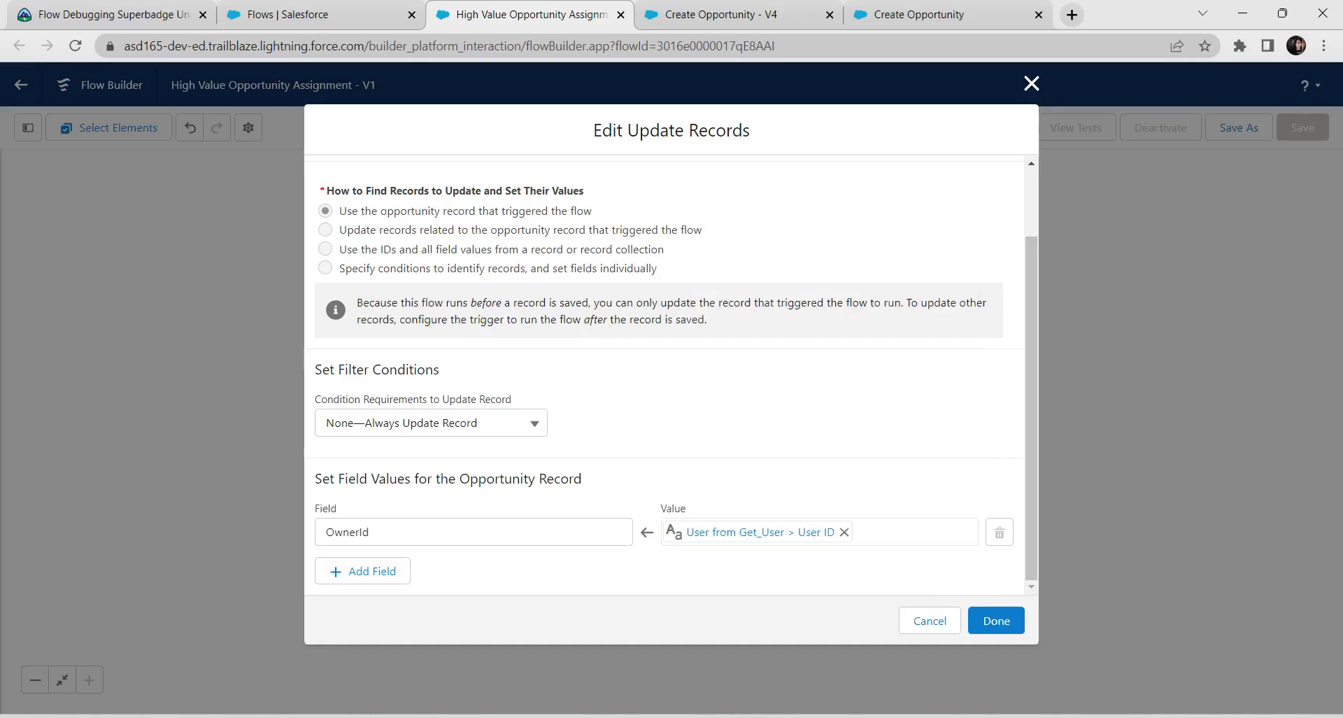
pyautogui.click(996, 621)
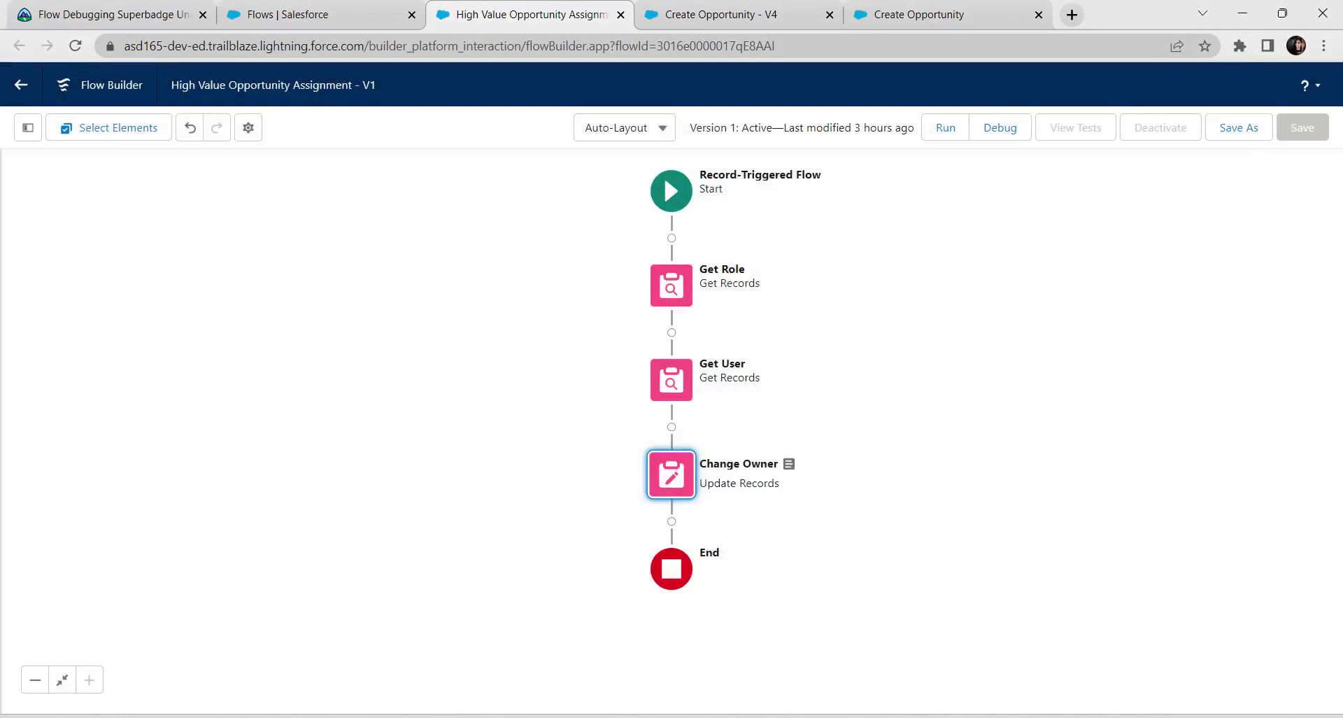
# Step: Save the High Value Opportunity Assignment flow as a new version and activate it
pyautogui.click(1239, 127)
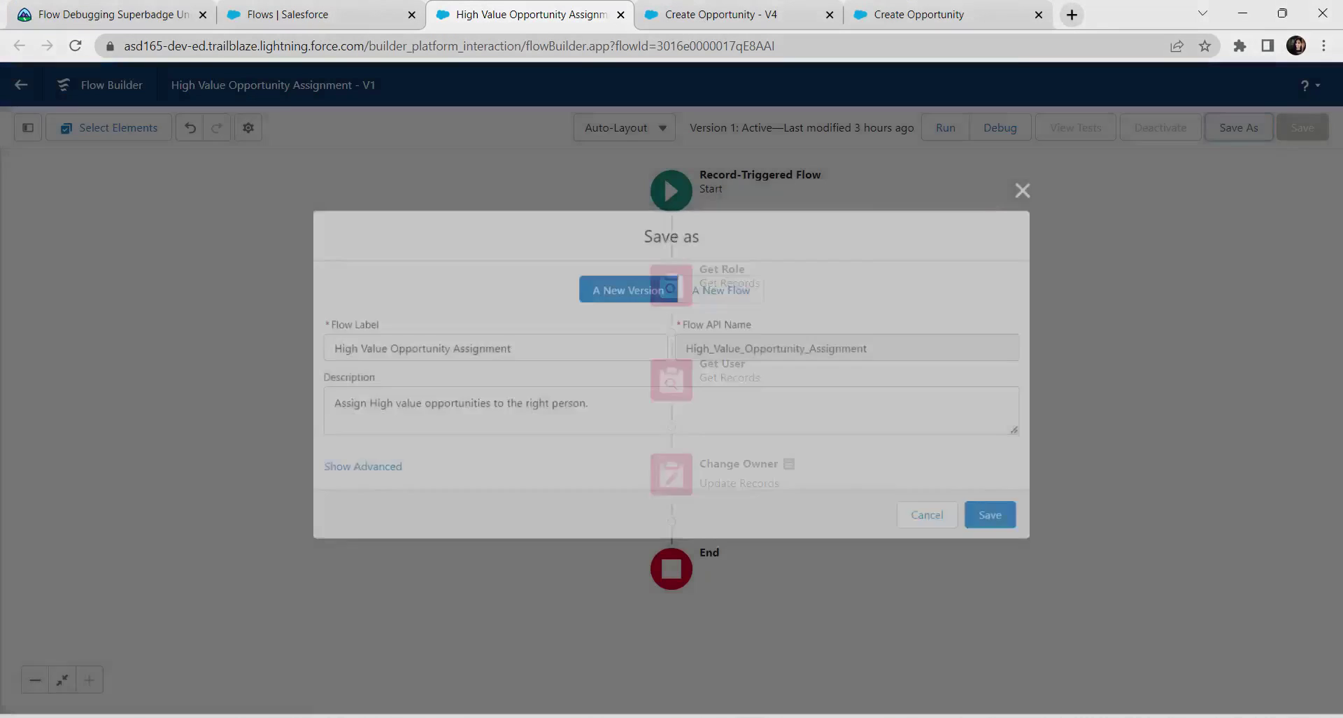
pyautogui.click(989, 514)
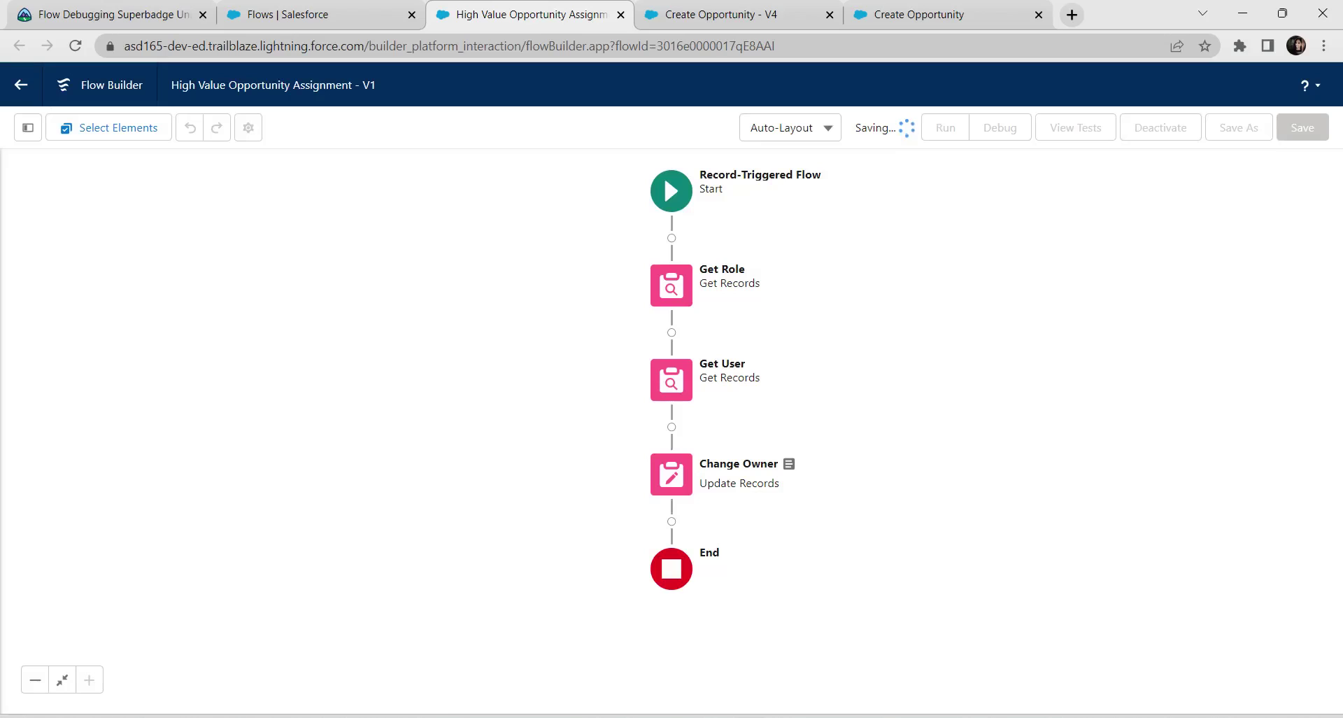
pyautogui.click(1166, 127)
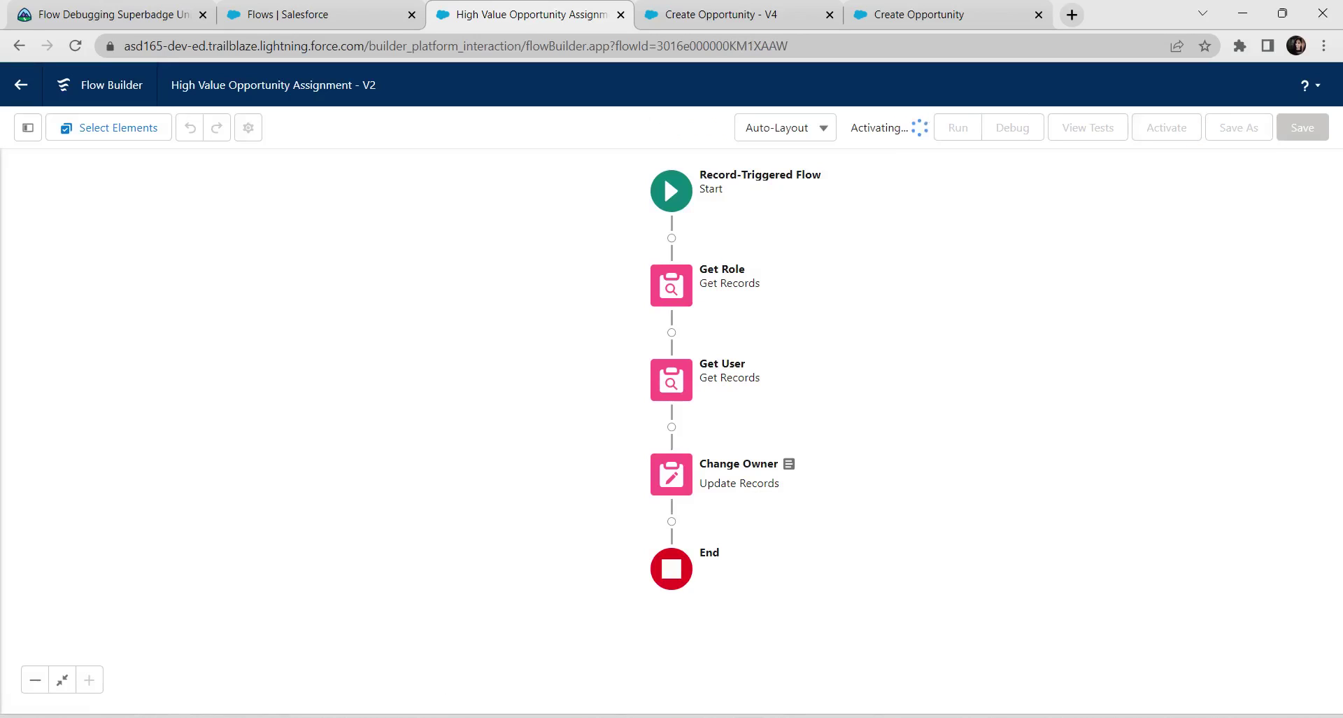
# Step: Switch to the Trailhead superbadge page and check the Case 3819: Flow Deployment challenge
pyautogui.click(139, 14)
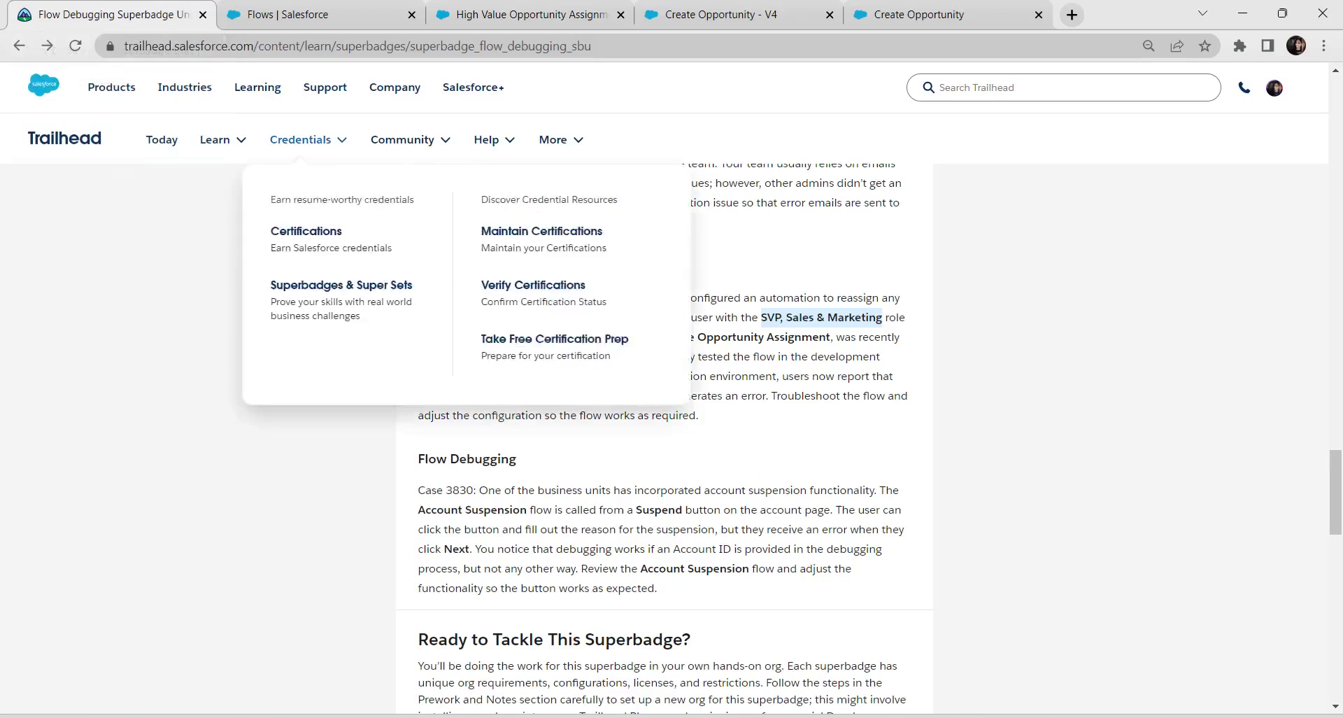
pyautogui.scroll(-10, 664, 420)
pyautogui.click(848, 535)
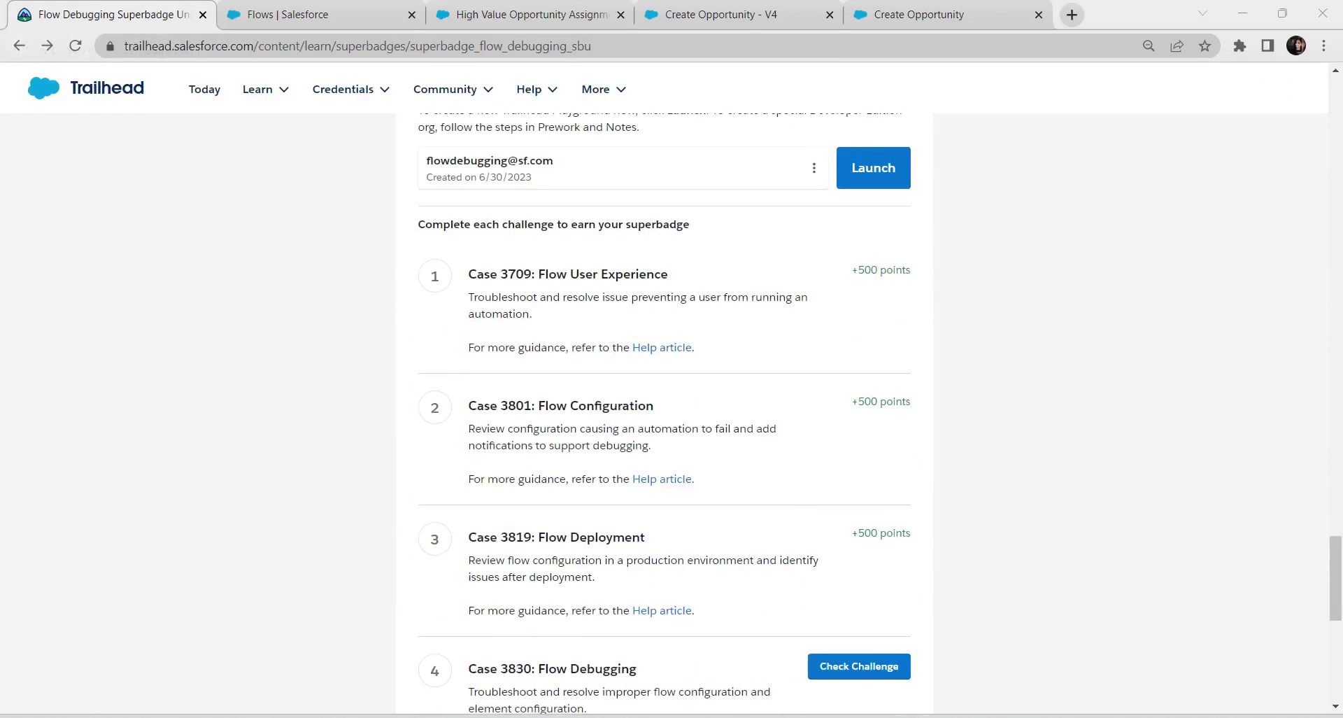
pyautogui.scroll(-1, 665, 419)
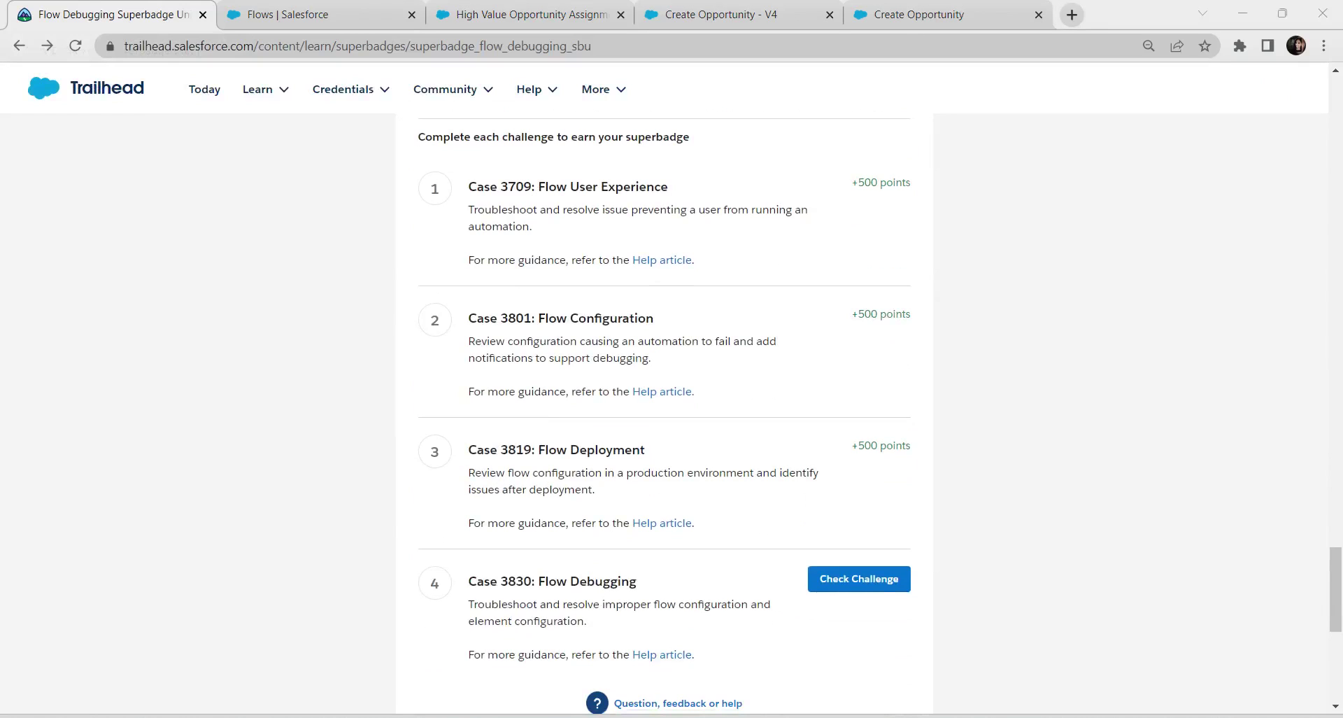
# Step: Look through the open flow pages and return to the All Flows list in Salesforce Setup
pyautogui.click(319, 14)
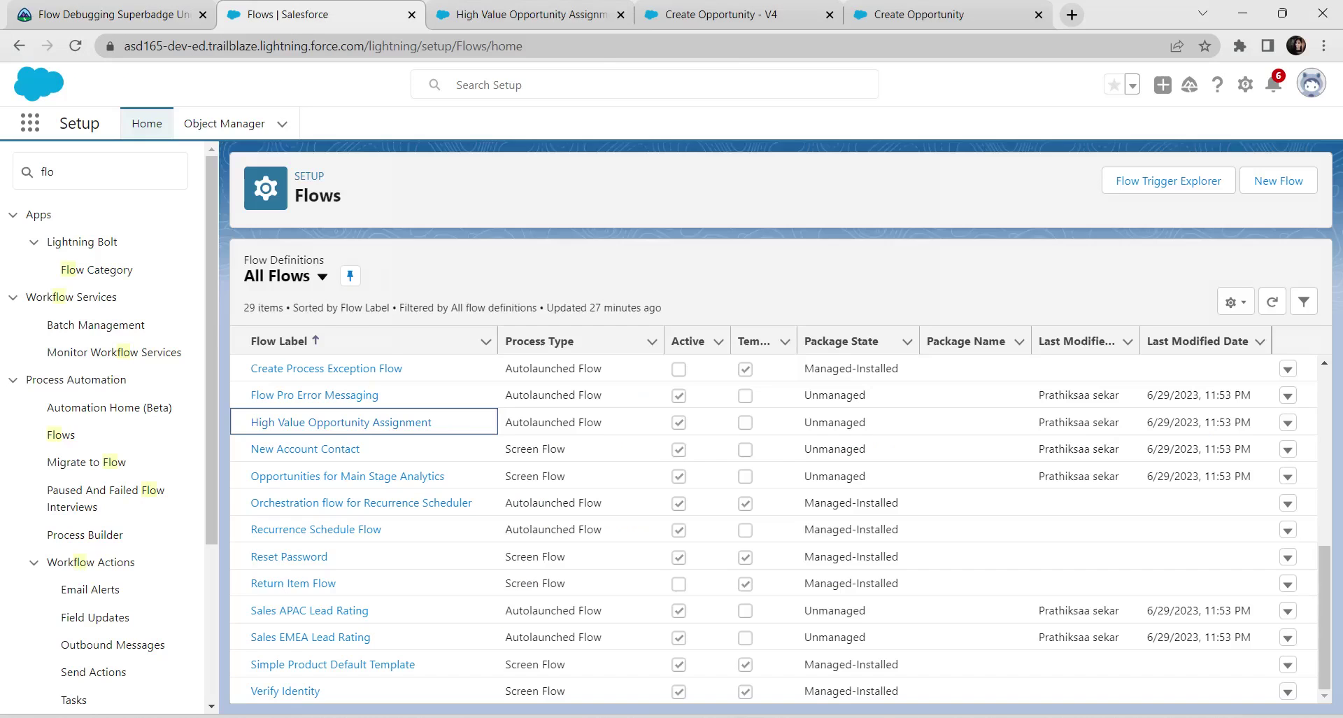
pyautogui.click(525, 14)
pyautogui.hotkey('ctrl', 'Tab')
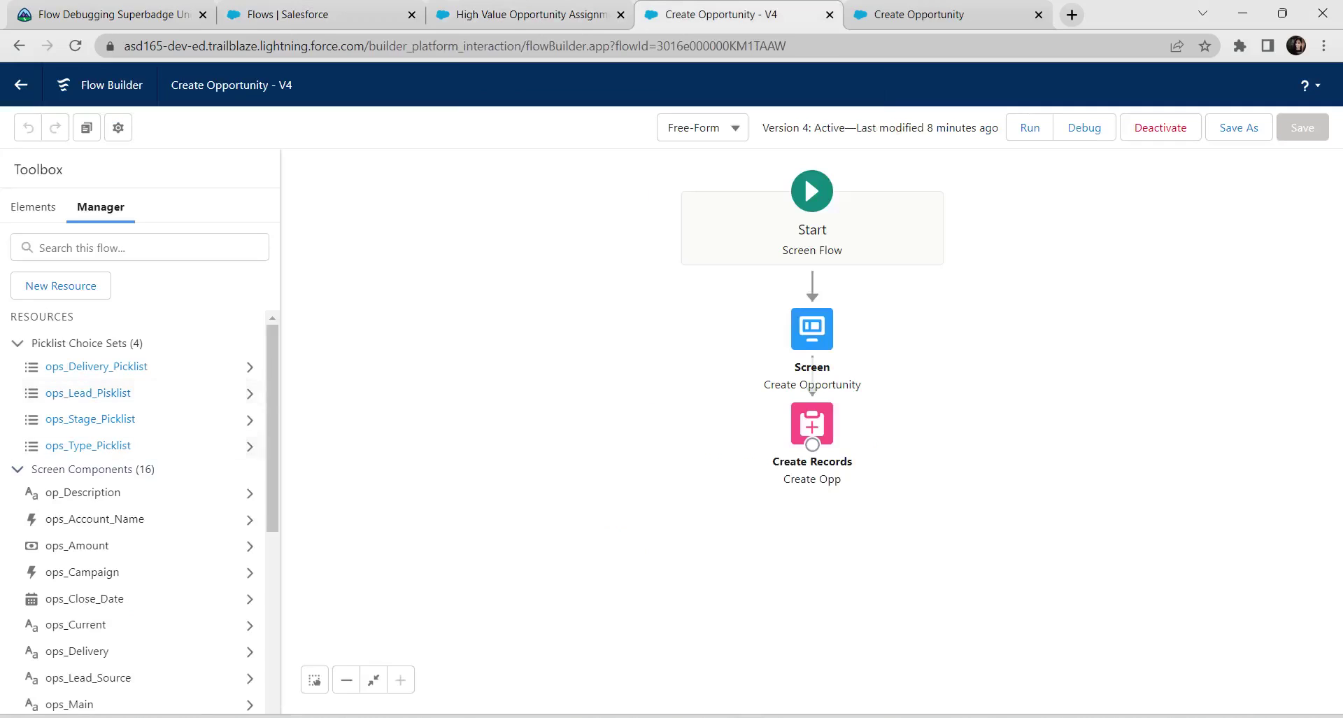
pyautogui.scroll(-2, 140, 415)
pyautogui.click(524, 14)
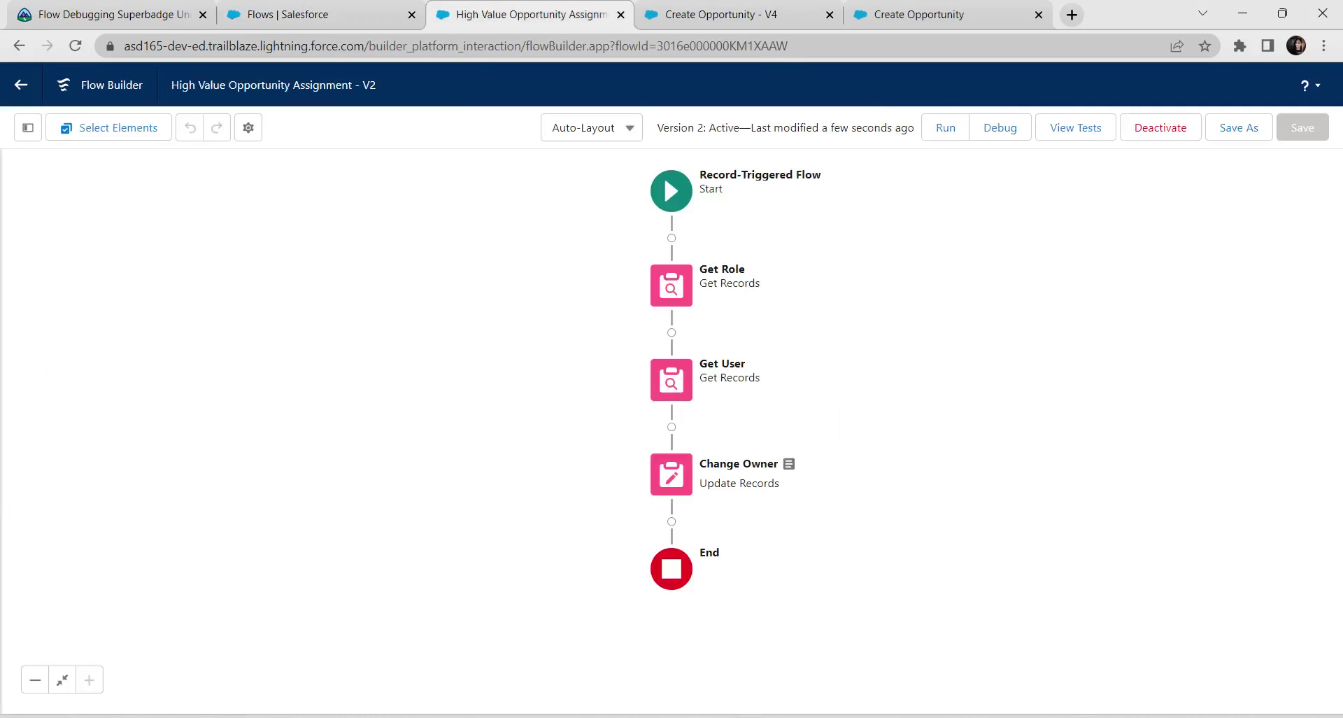
pyautogui.click(944, 14)
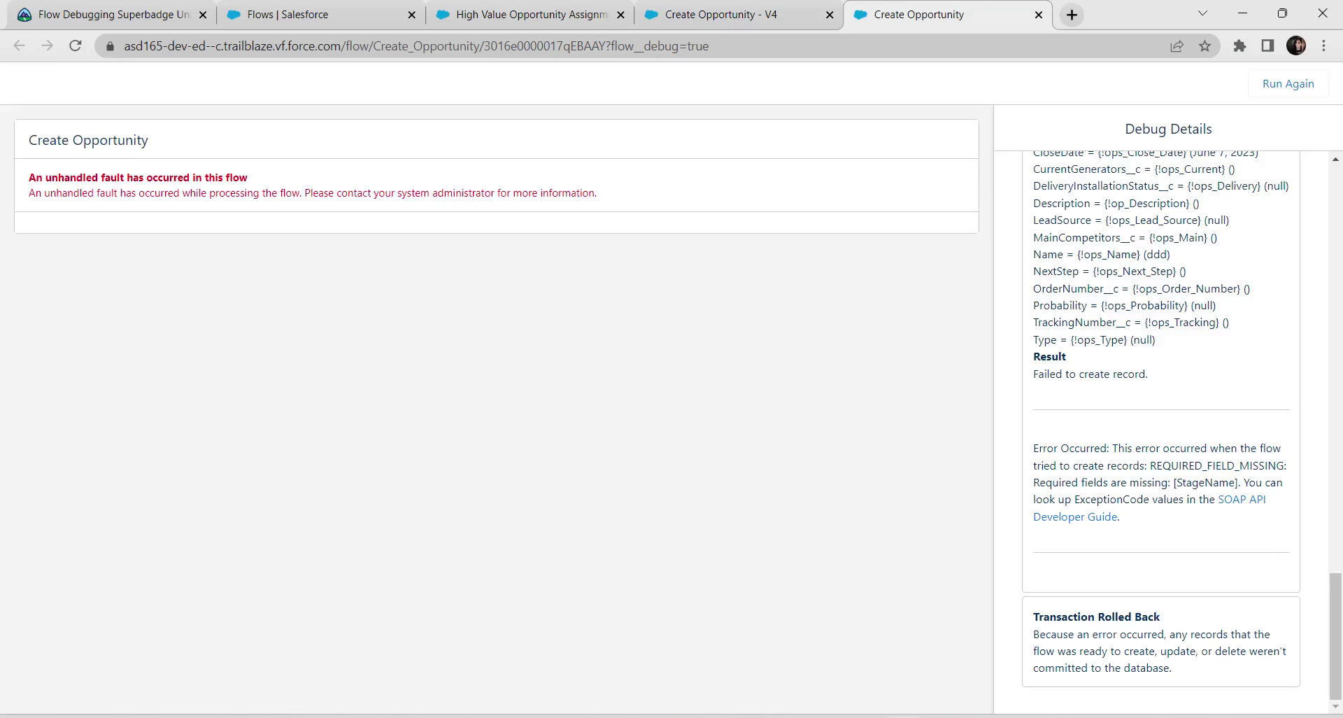
pyautogui.click(318, 14)
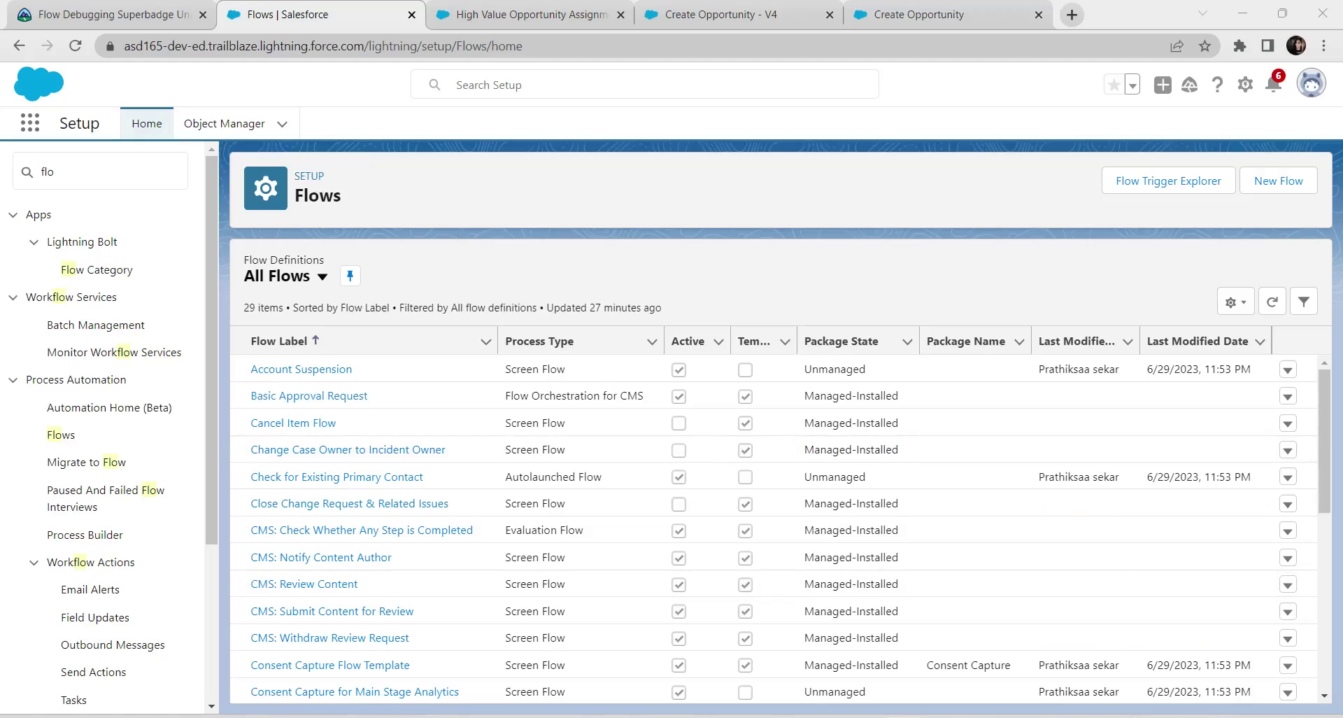
pyautogui.click(620, 13)
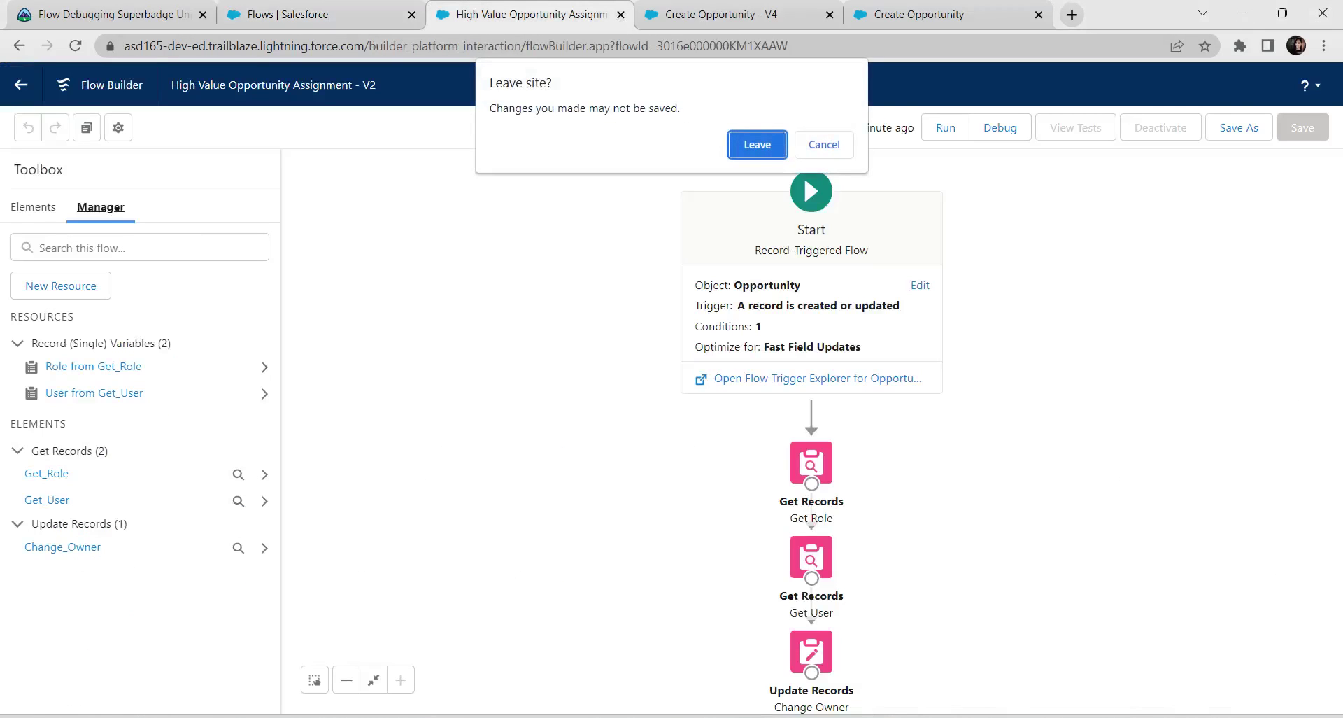
pyautogui.click(824, 144)
pyautogui.click(314, 14)
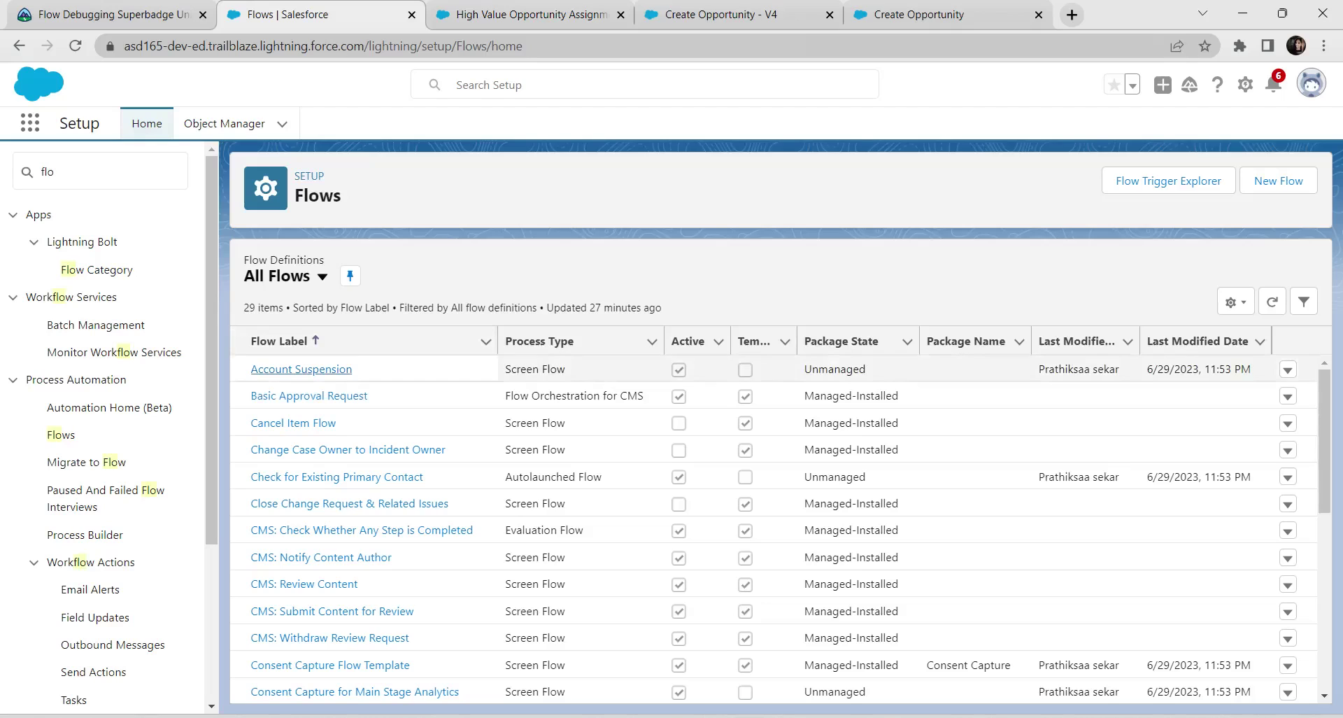
# Step: Open the Account Suspension flow, switch its canvas to Free-Form layout and list its resources and elements
pyautogui.click(301, 368)
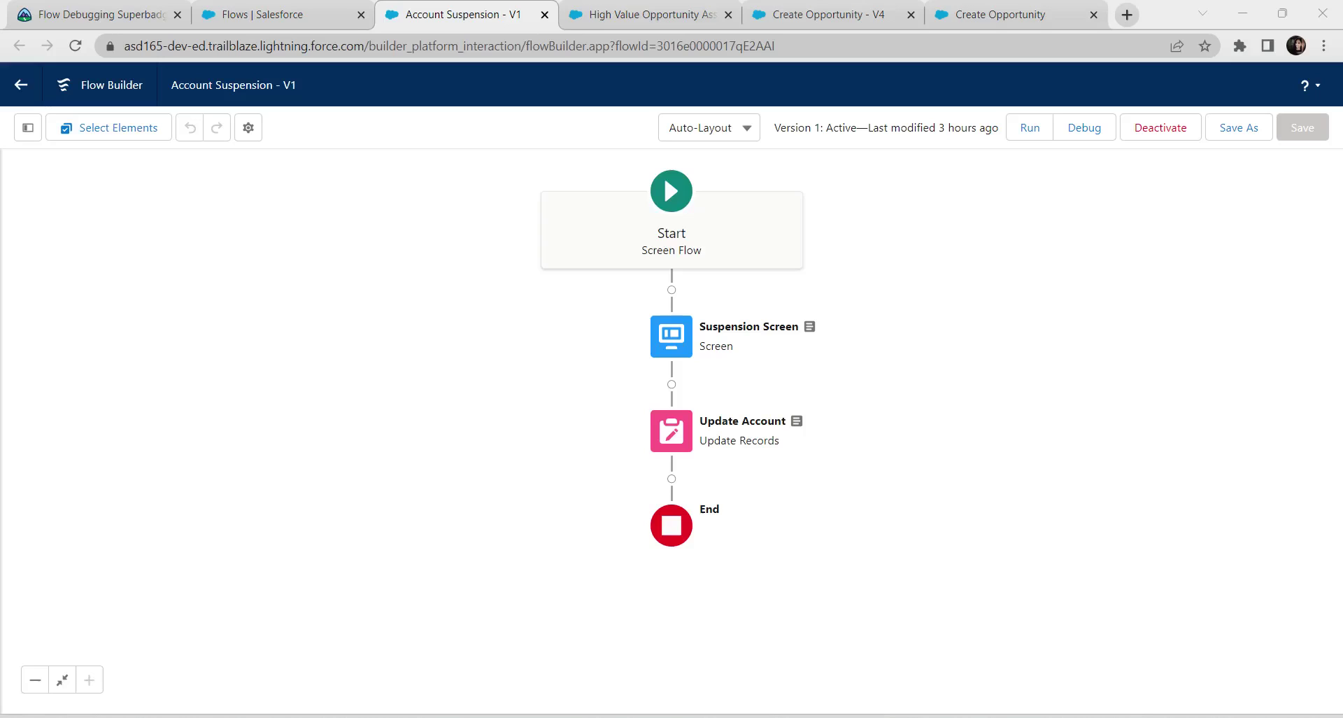
pyautogui.click(709, 127)
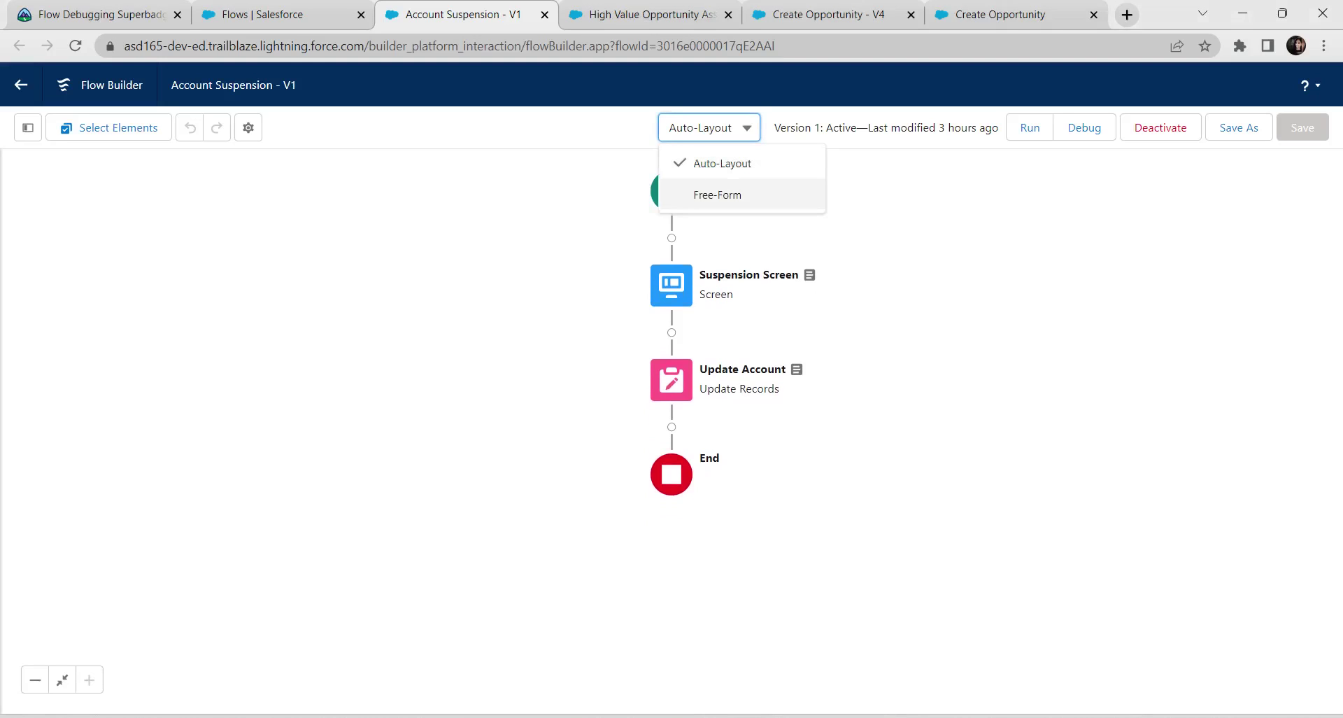
pyautogui.click(719, 193)
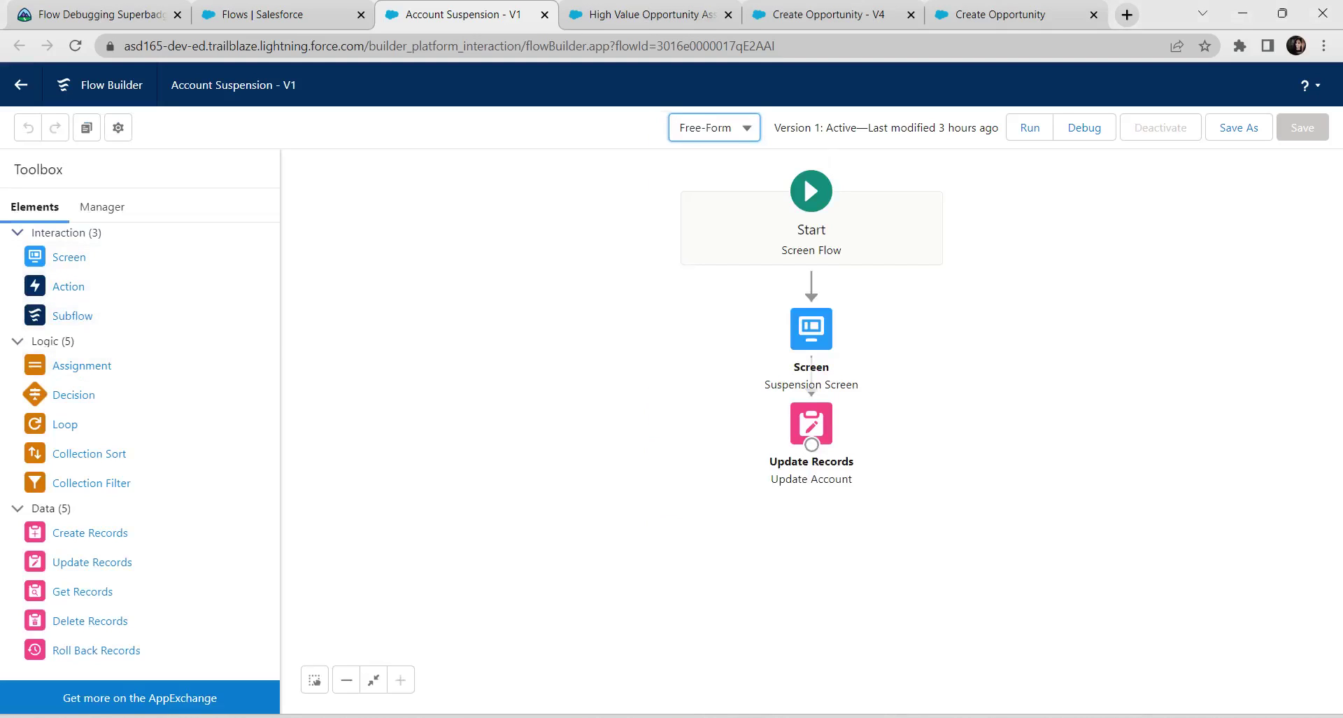
pyautogui.click(101, 207)
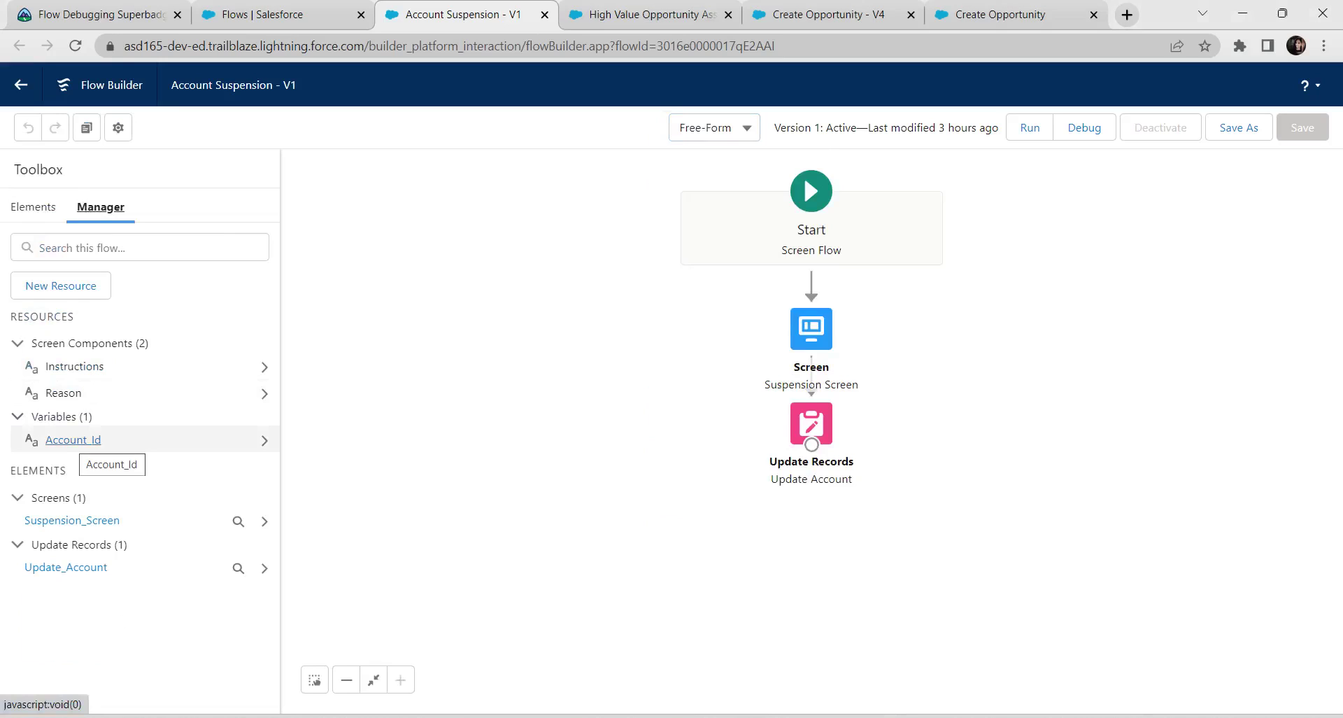
# Step: Change the API name of the Account_Id variable to recordId and finish editing the variable
pyautogui.click(74, 440)
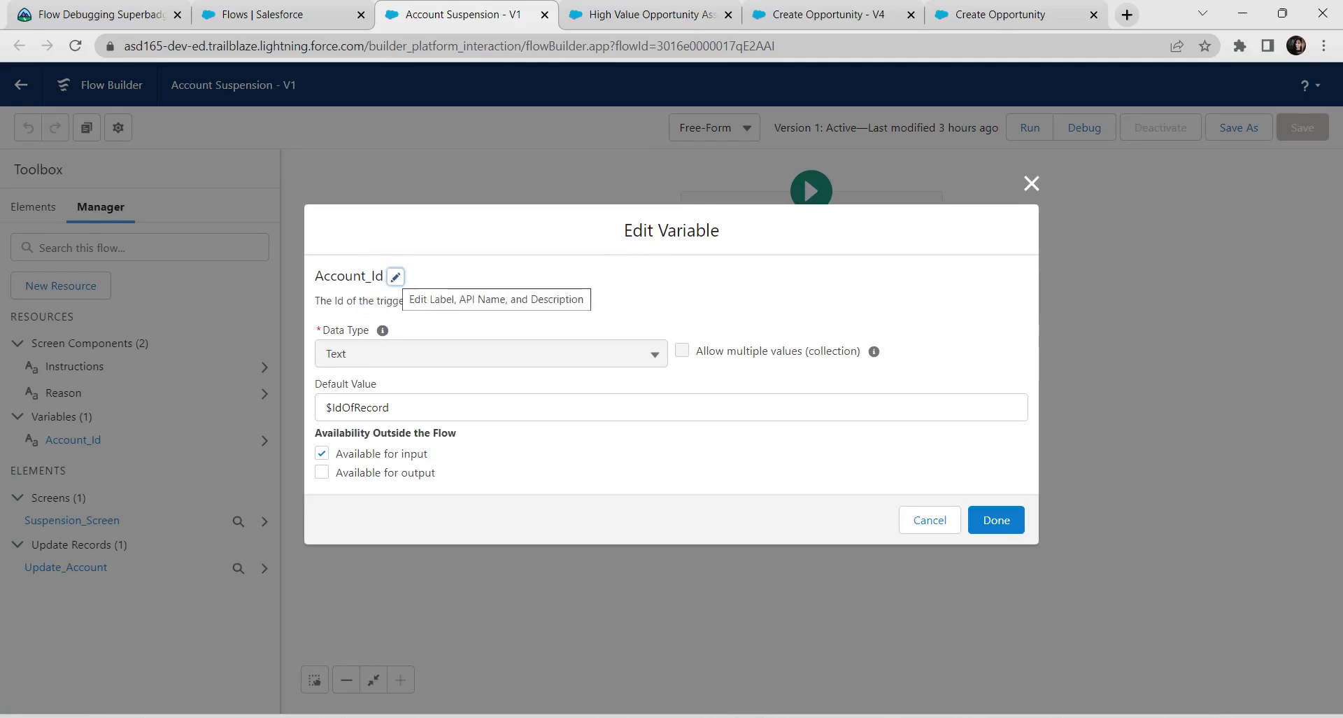
pyautogui.click(396, 277)
pyautogui.click(625, 260)
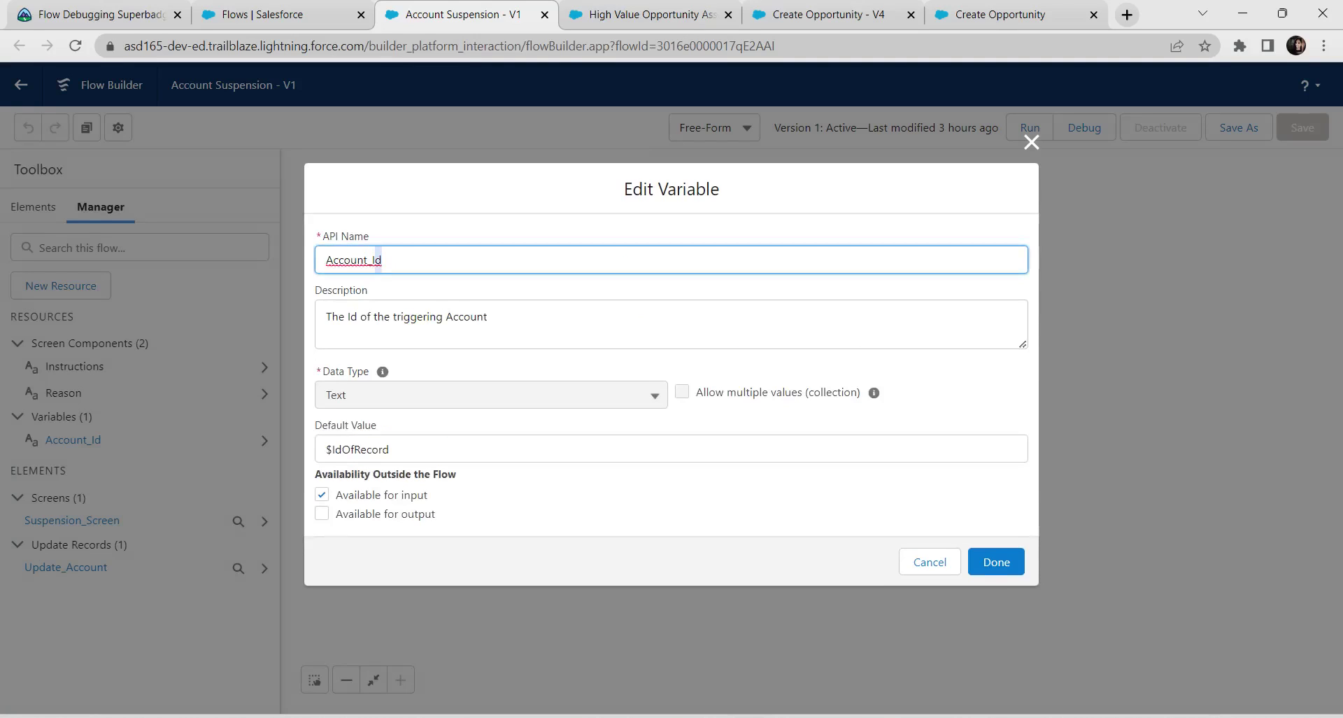
pyautogui.hotkey('ctrl', 'a')
pyautogui.press('BackSpace')
pyautogui.write('RecordId')
pyautogui.press('BackSpace')
pyautogui.write('r')
pyautogui.click(996, 561)
# Step: Save the Account Suspension flow as a new version and activate it
pyautogui.click(1238, 127)
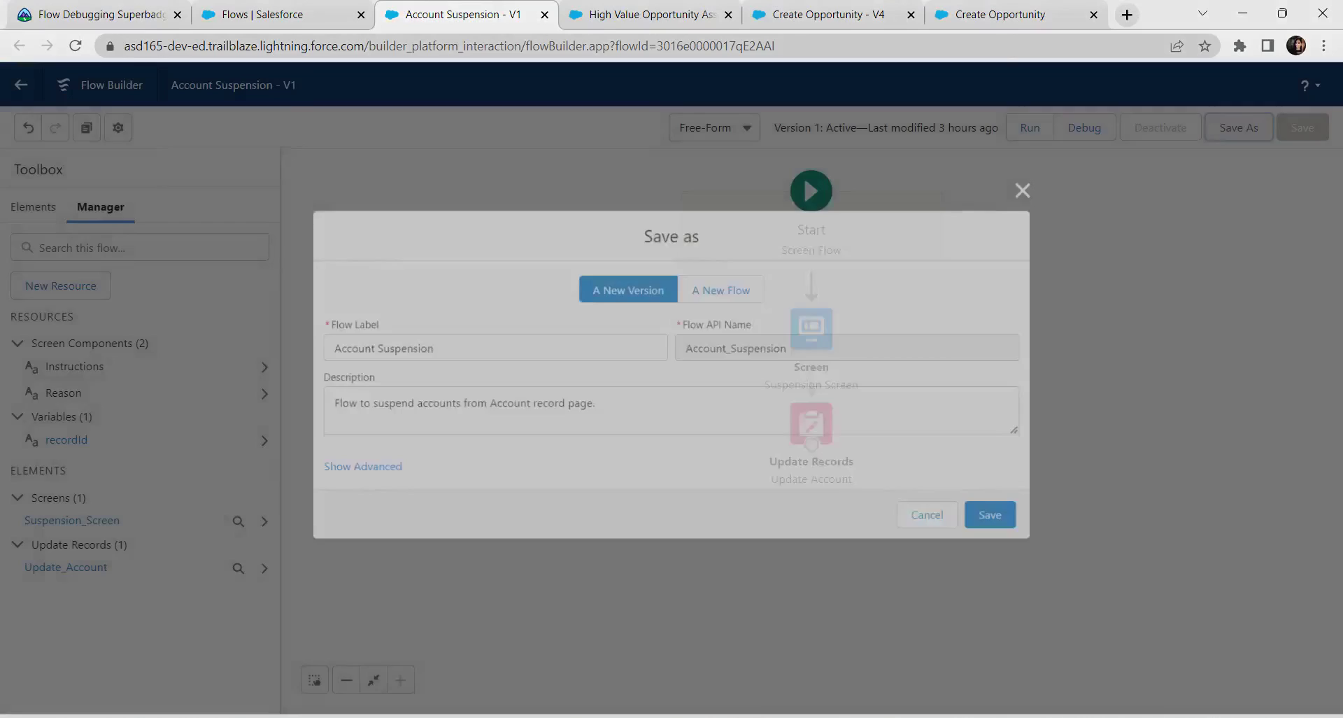
pyautogui.click(998, 517)
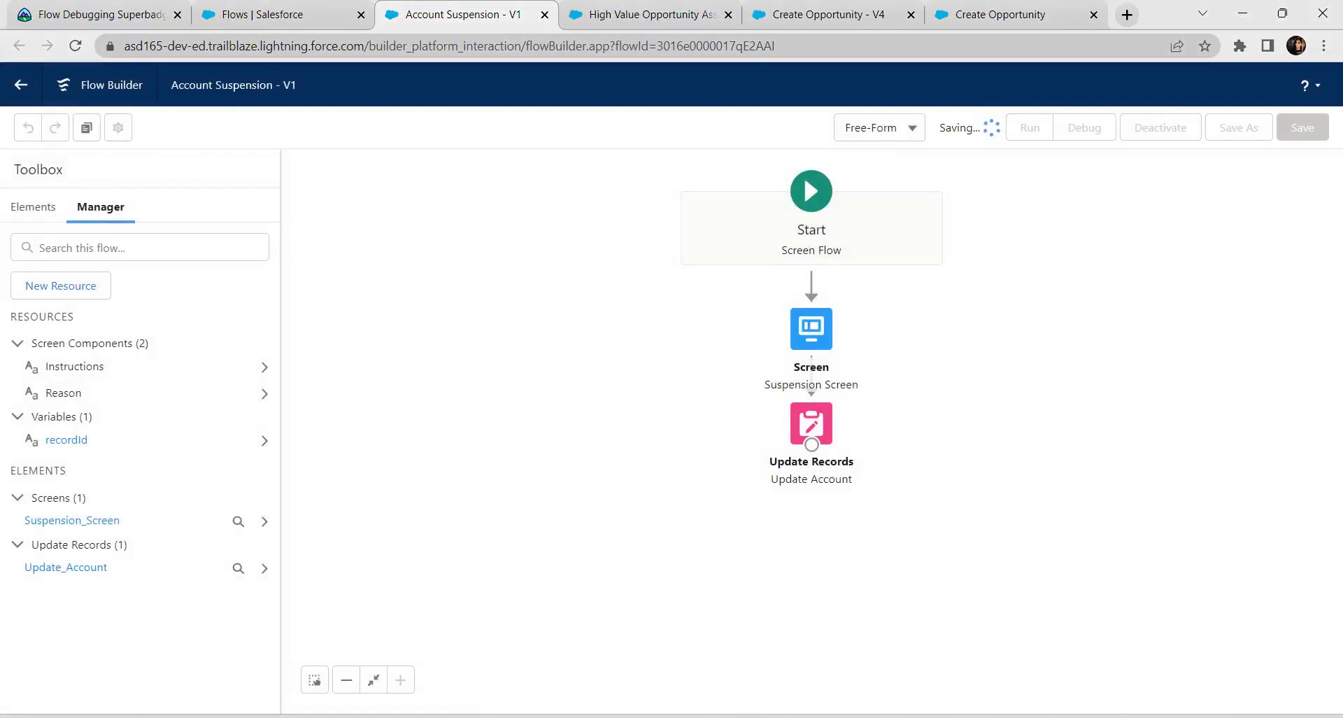
pyautogui.click(1166, 127)
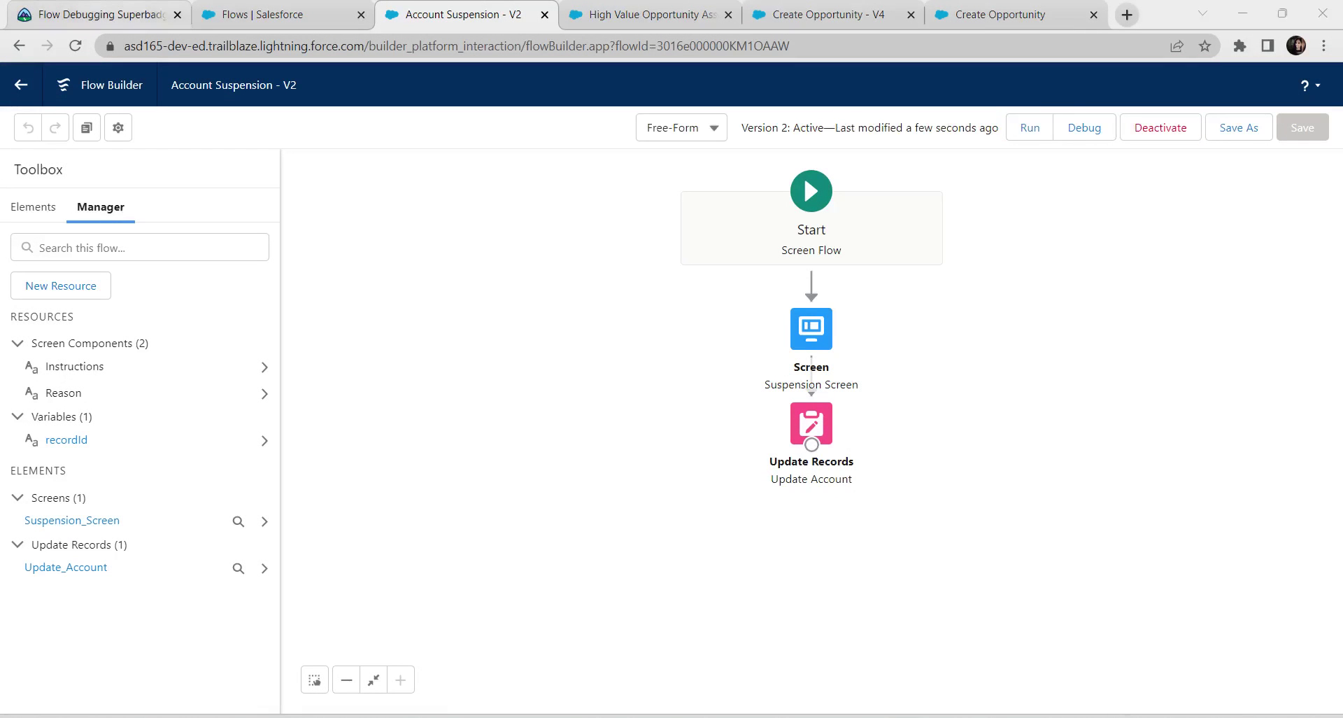
# Step: Switch to the Trailhead superbadge page and check the Case 3830: Flow Debugging challenge
pyautogui.click(98, 14)
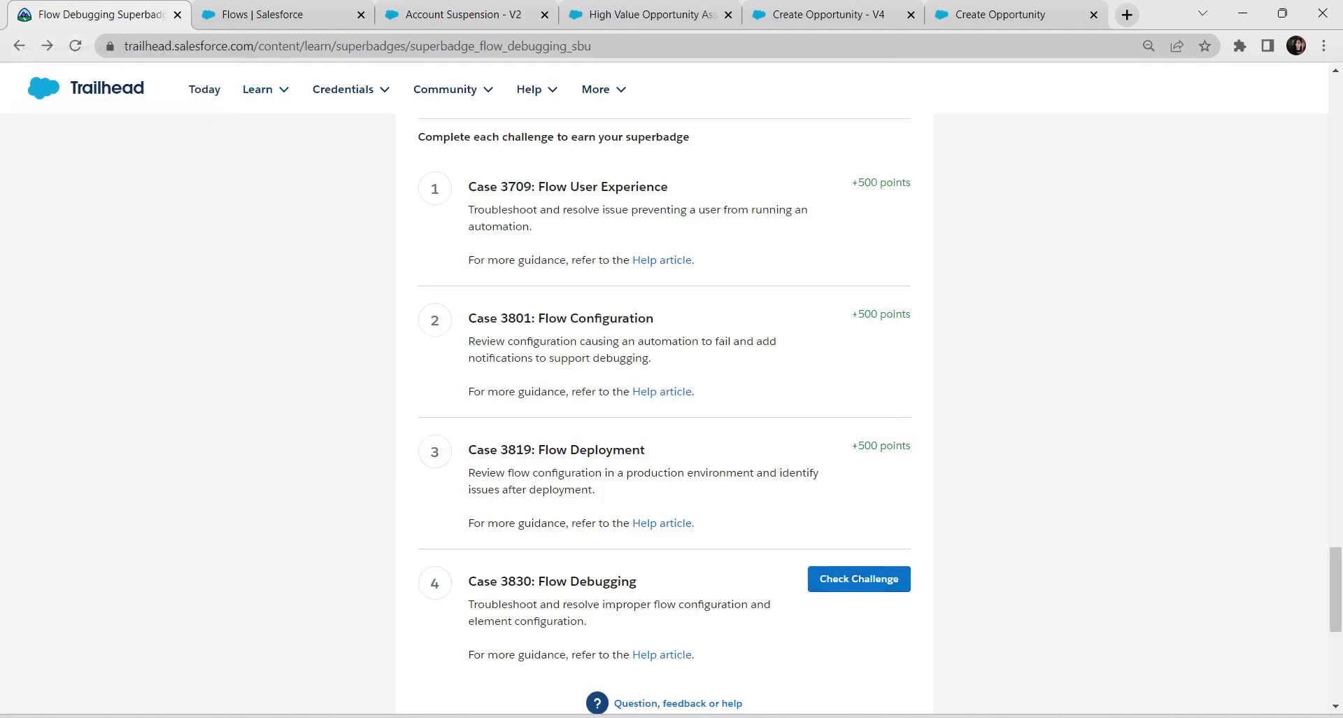
pyautogui.scroll(-3, 664, 412)
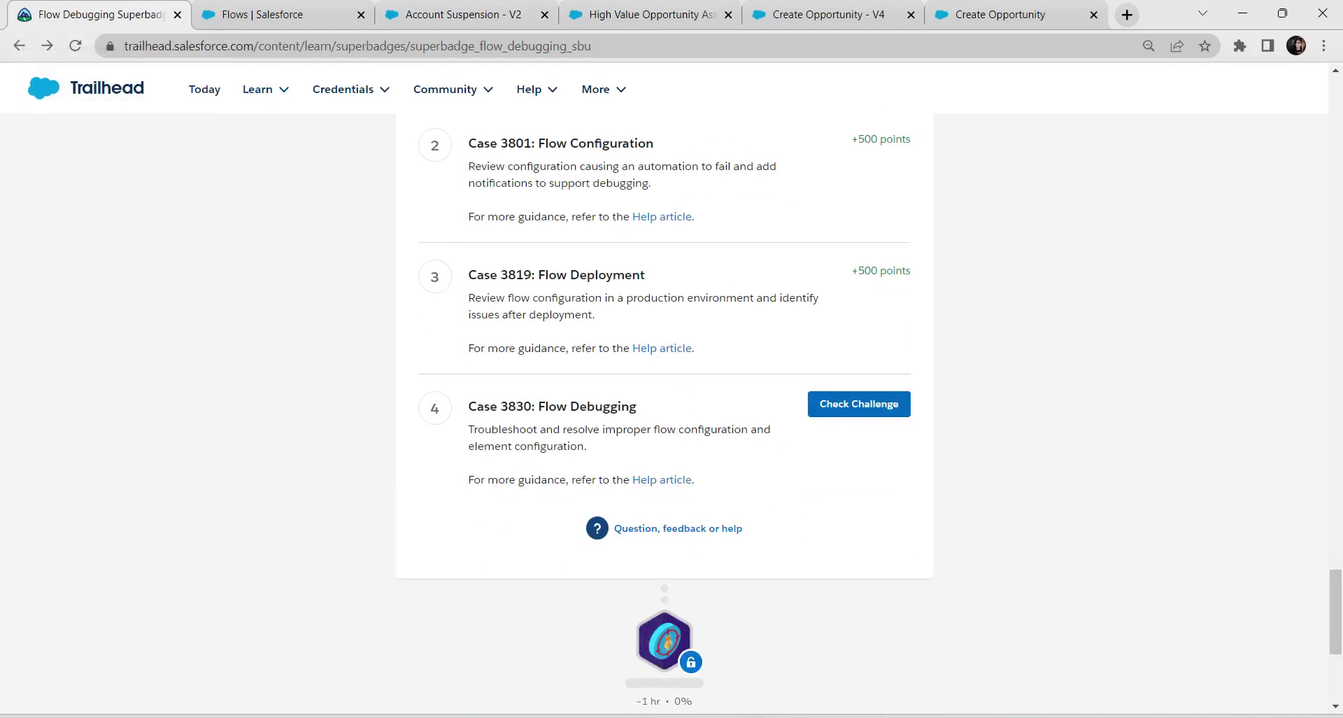
pyautogui.click(859, 403)
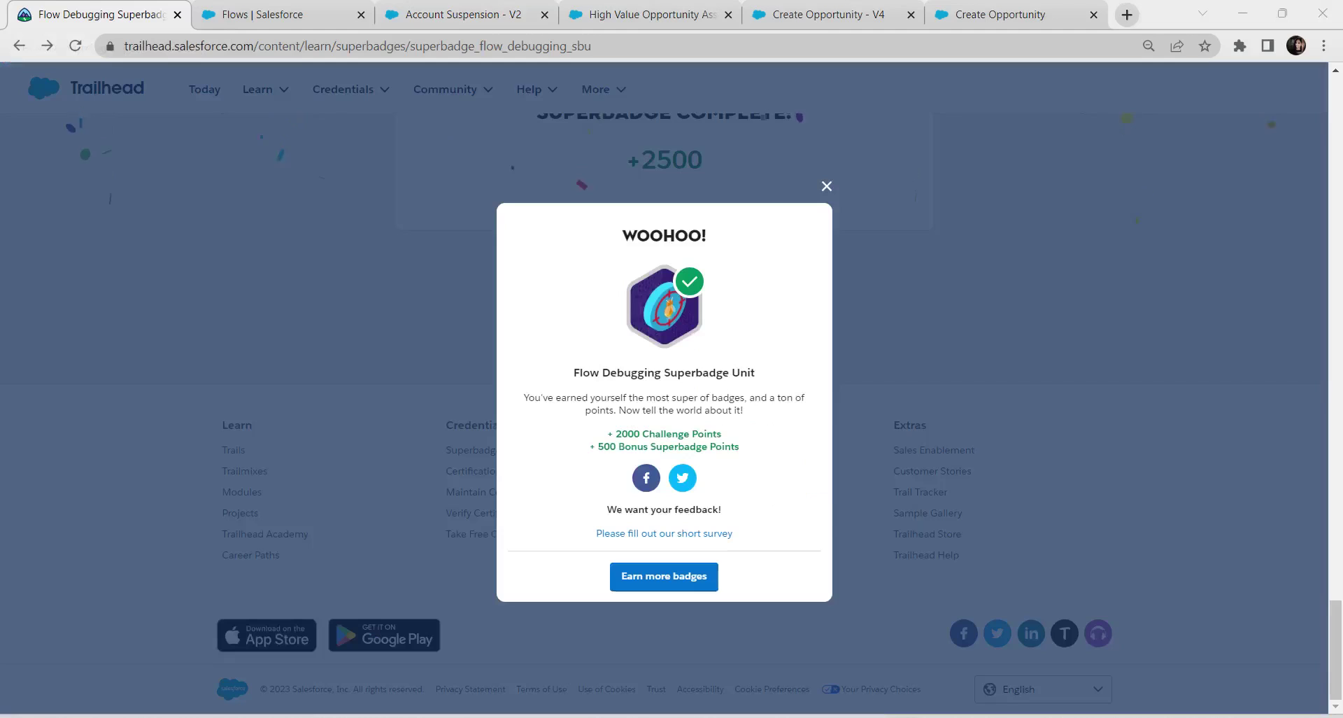